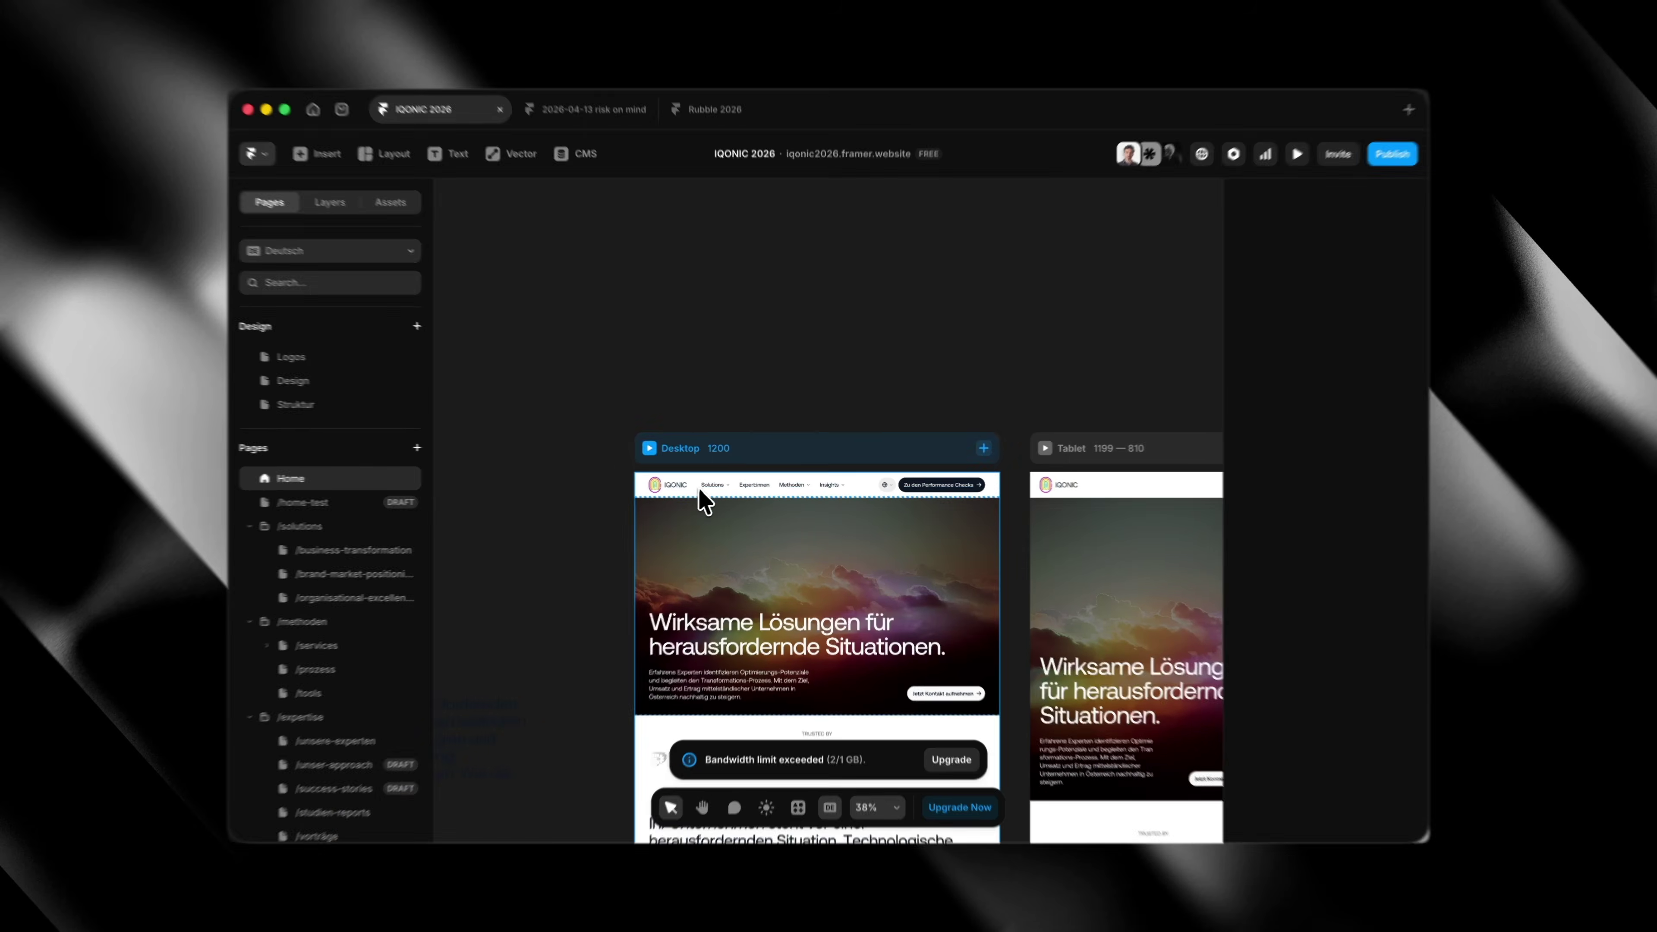
Step: Open the navigation component of the IQONIC 2026 home page's Main template for editing
double_click(706, 486)
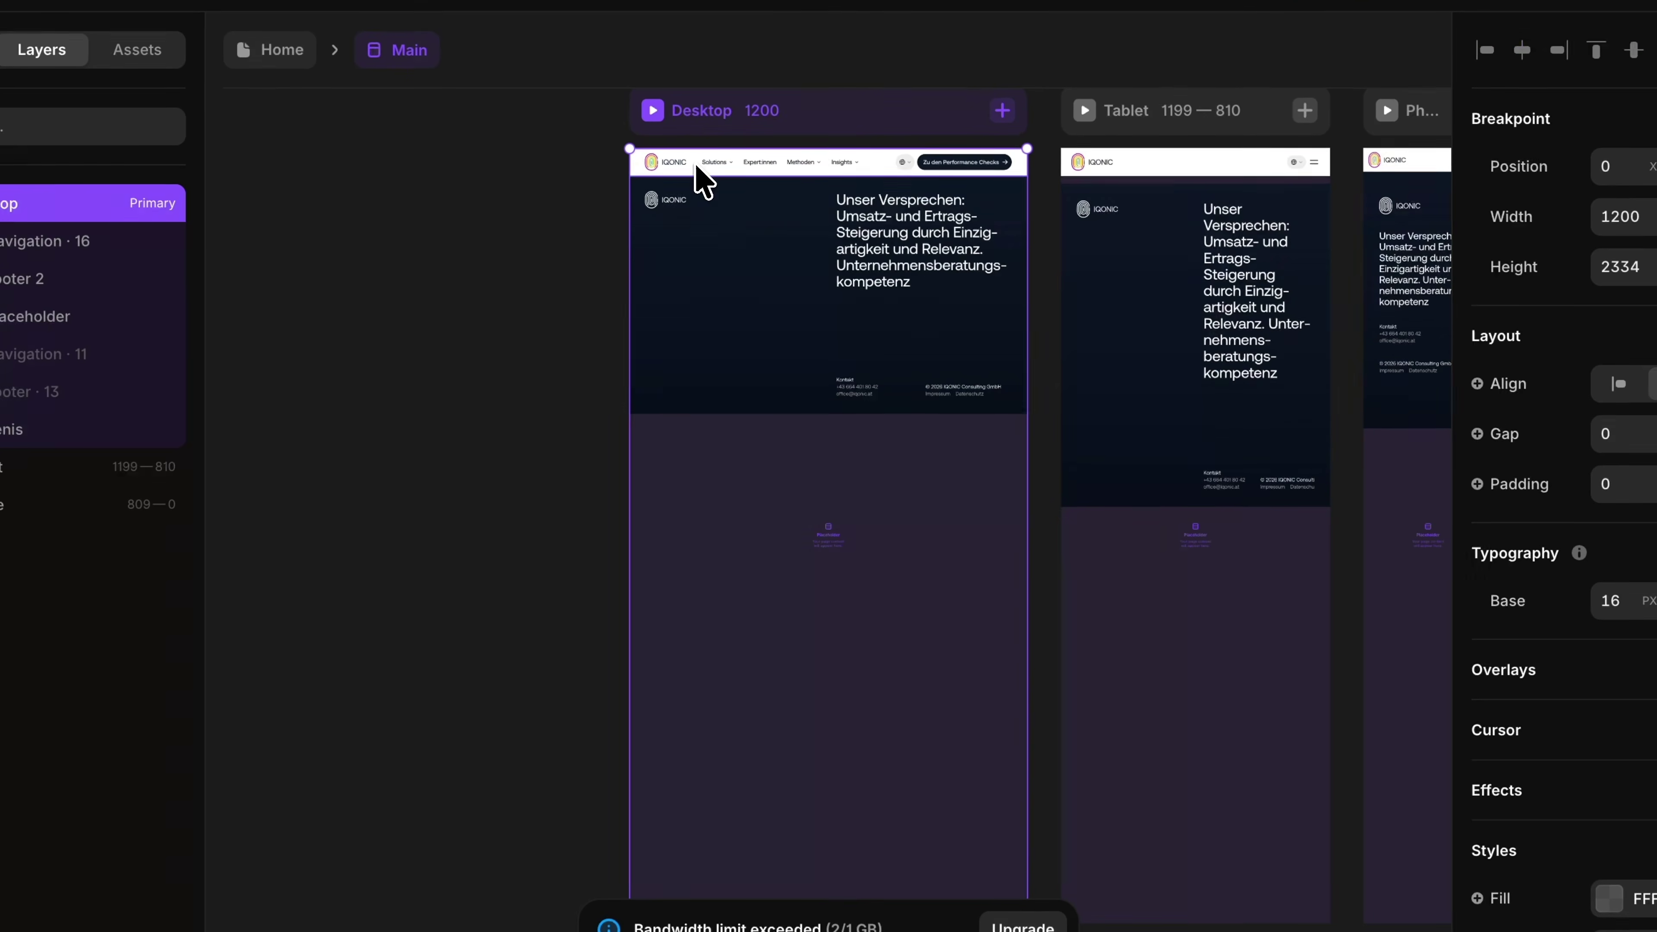
double_click(696, 167)
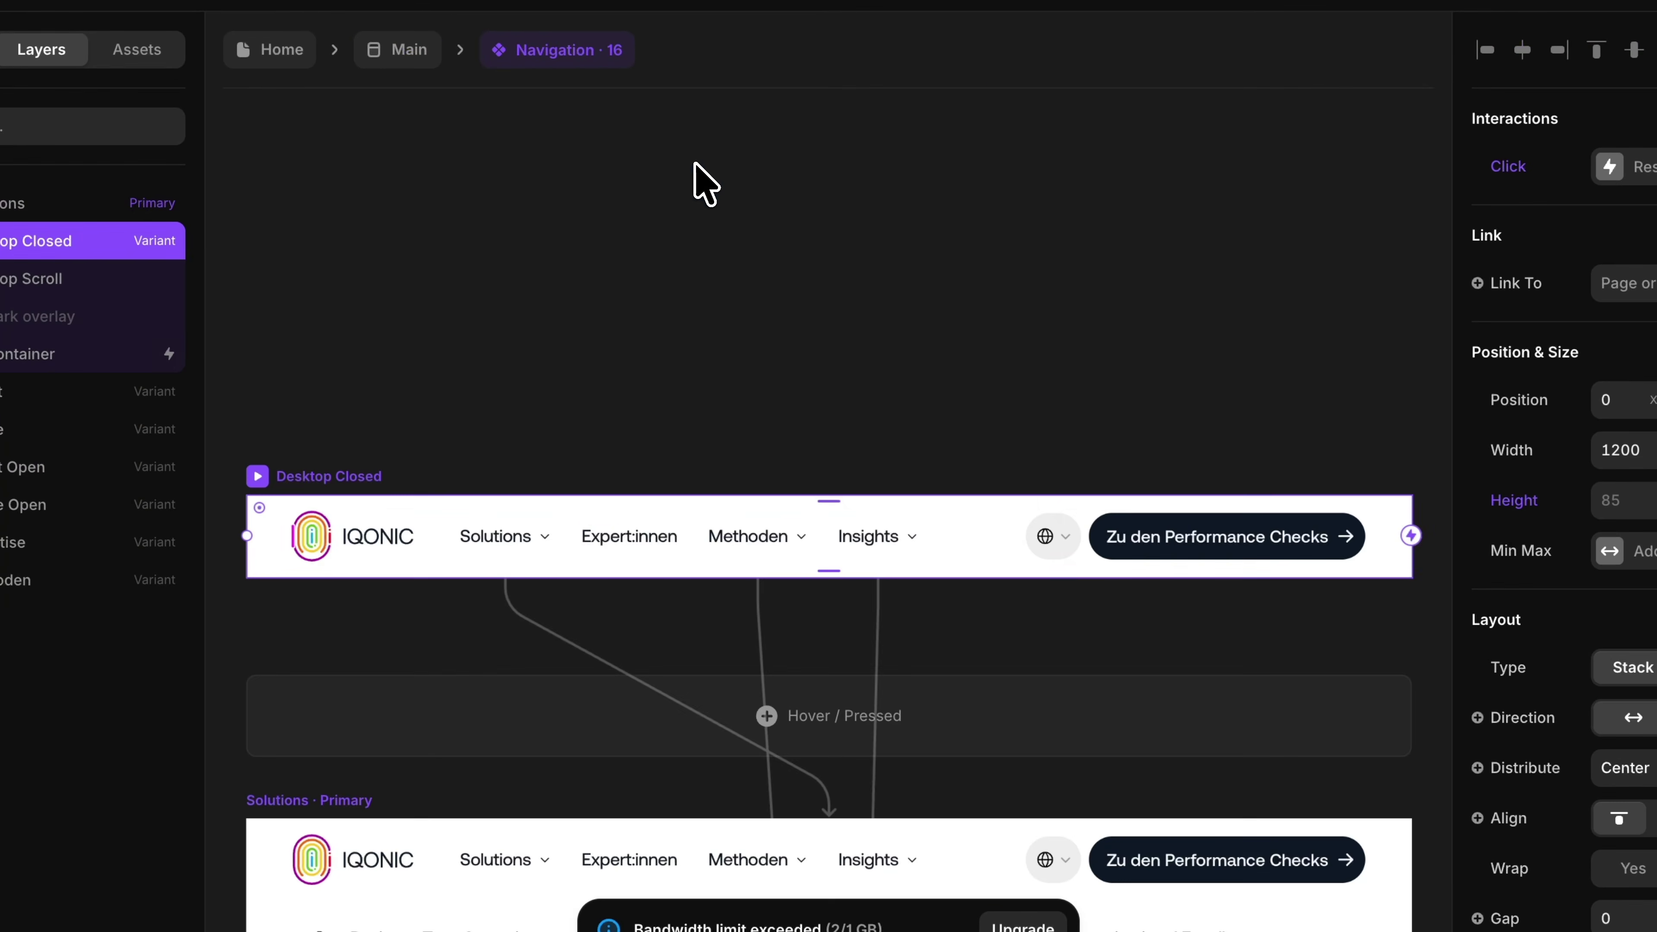
left_click_drag(684, 492, 786, 318)
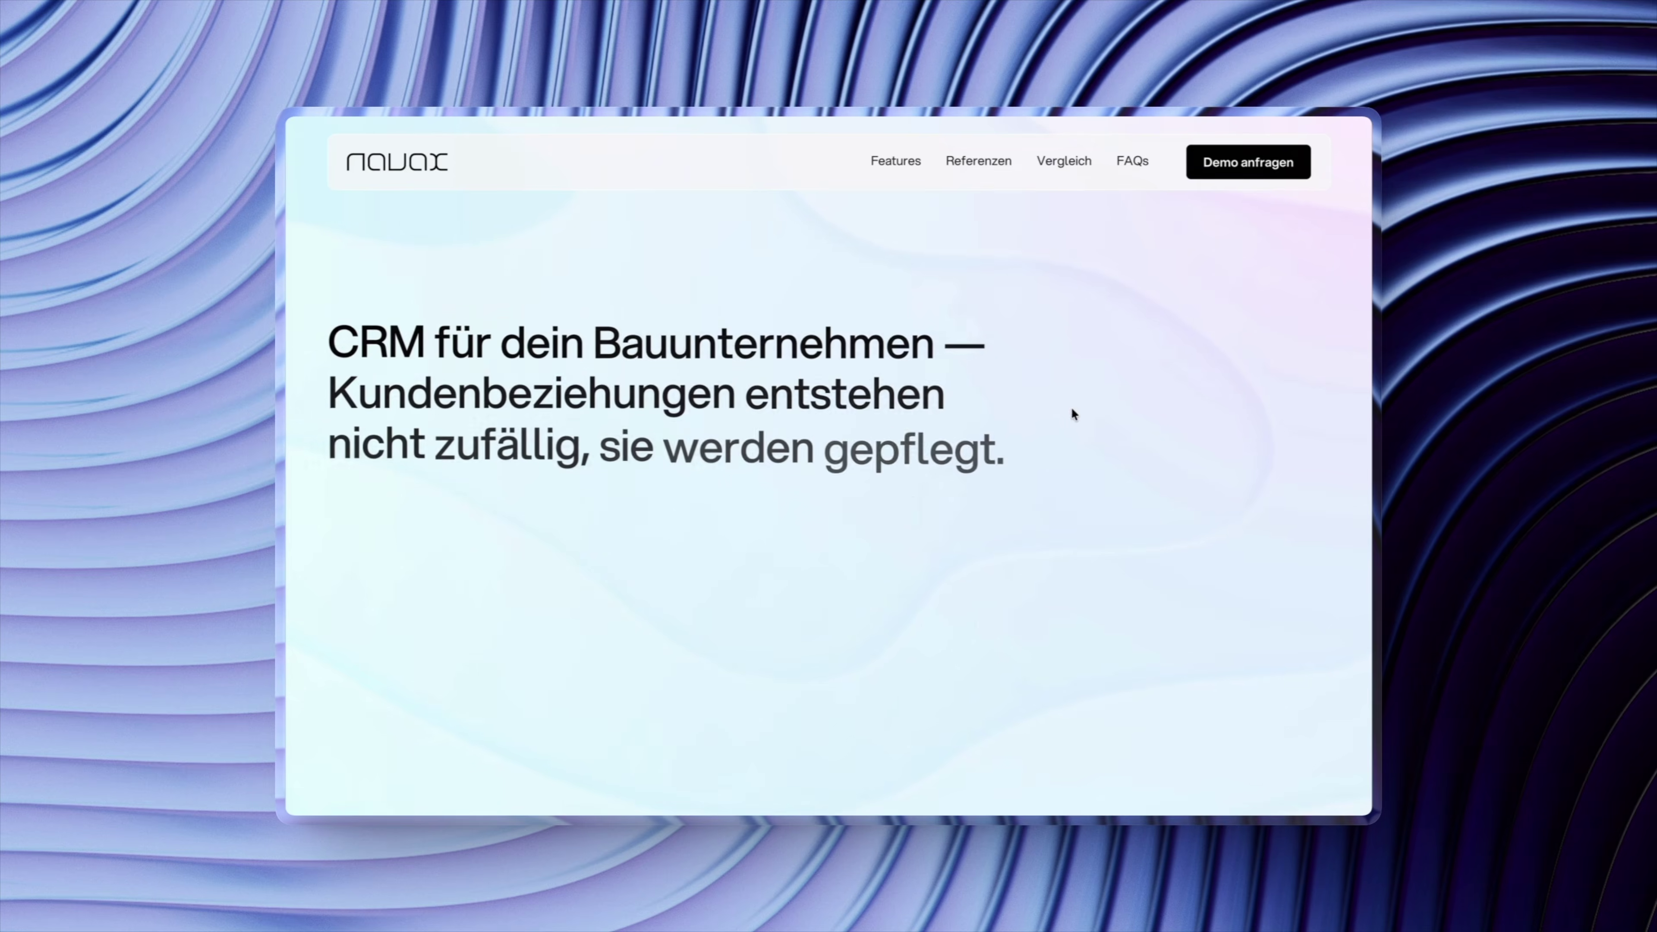
Step: Look through the navax and IQONIC website homepages
scroll(1086, 457, "down", 4)
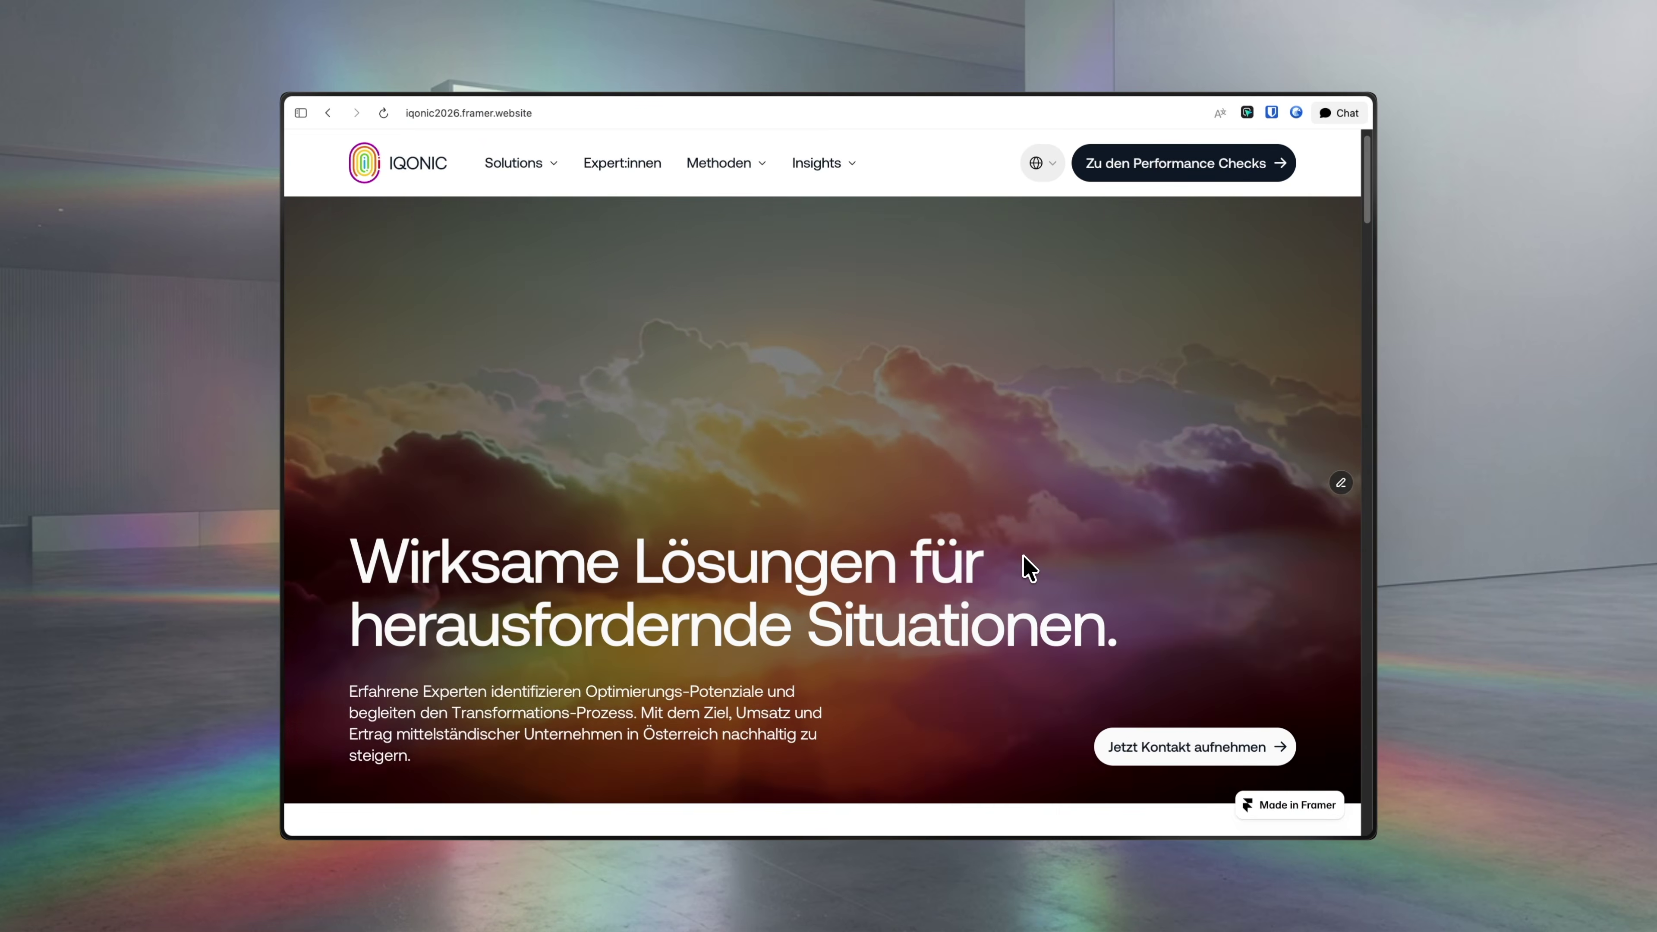
scroll(1024, 566, "down", 3)
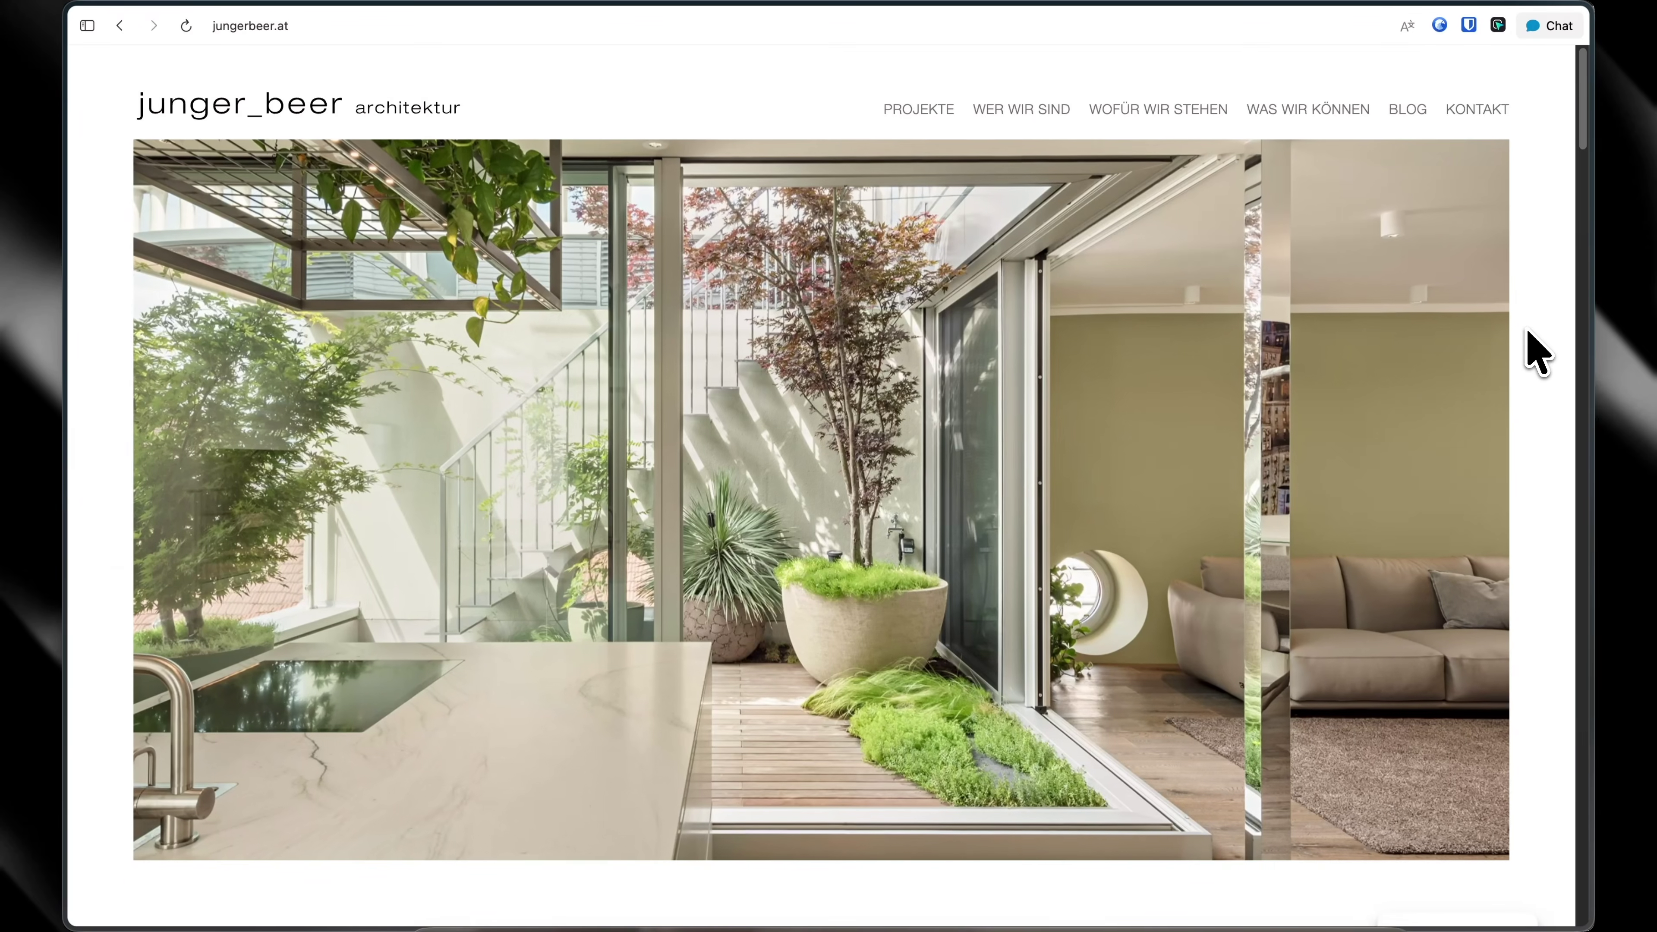
Step: Examine the junger_beer architektur website's team portraits, company history and closing sections
scroll(1231, 466, "down", 5)
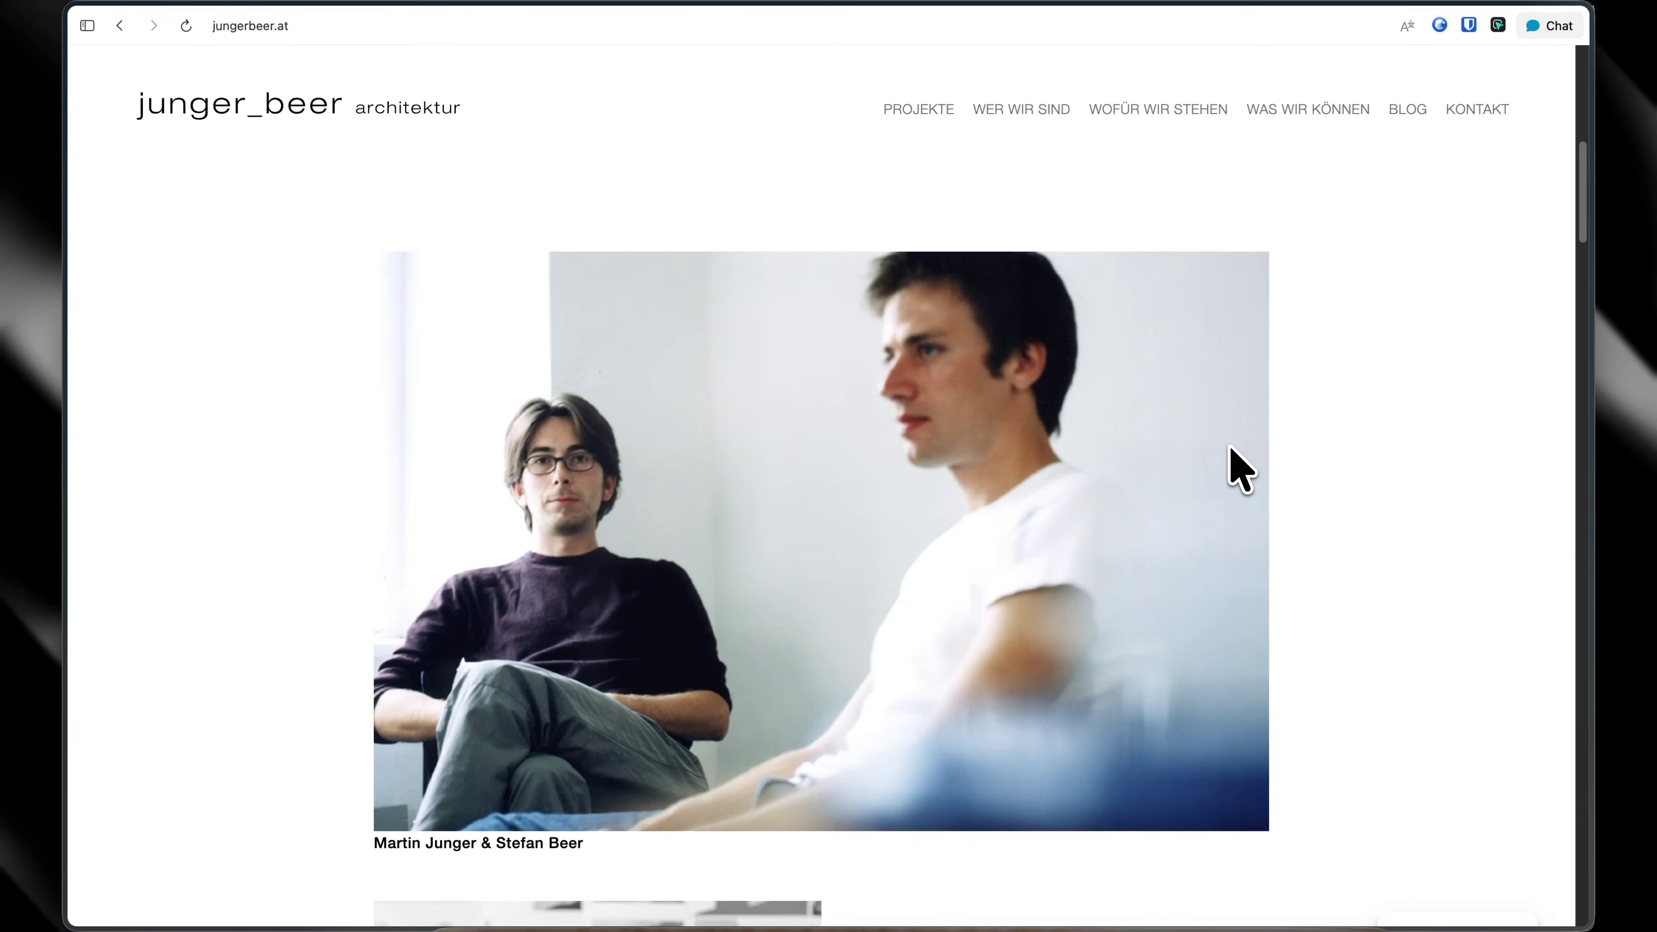
scroll(1233, 457, "down", 10)
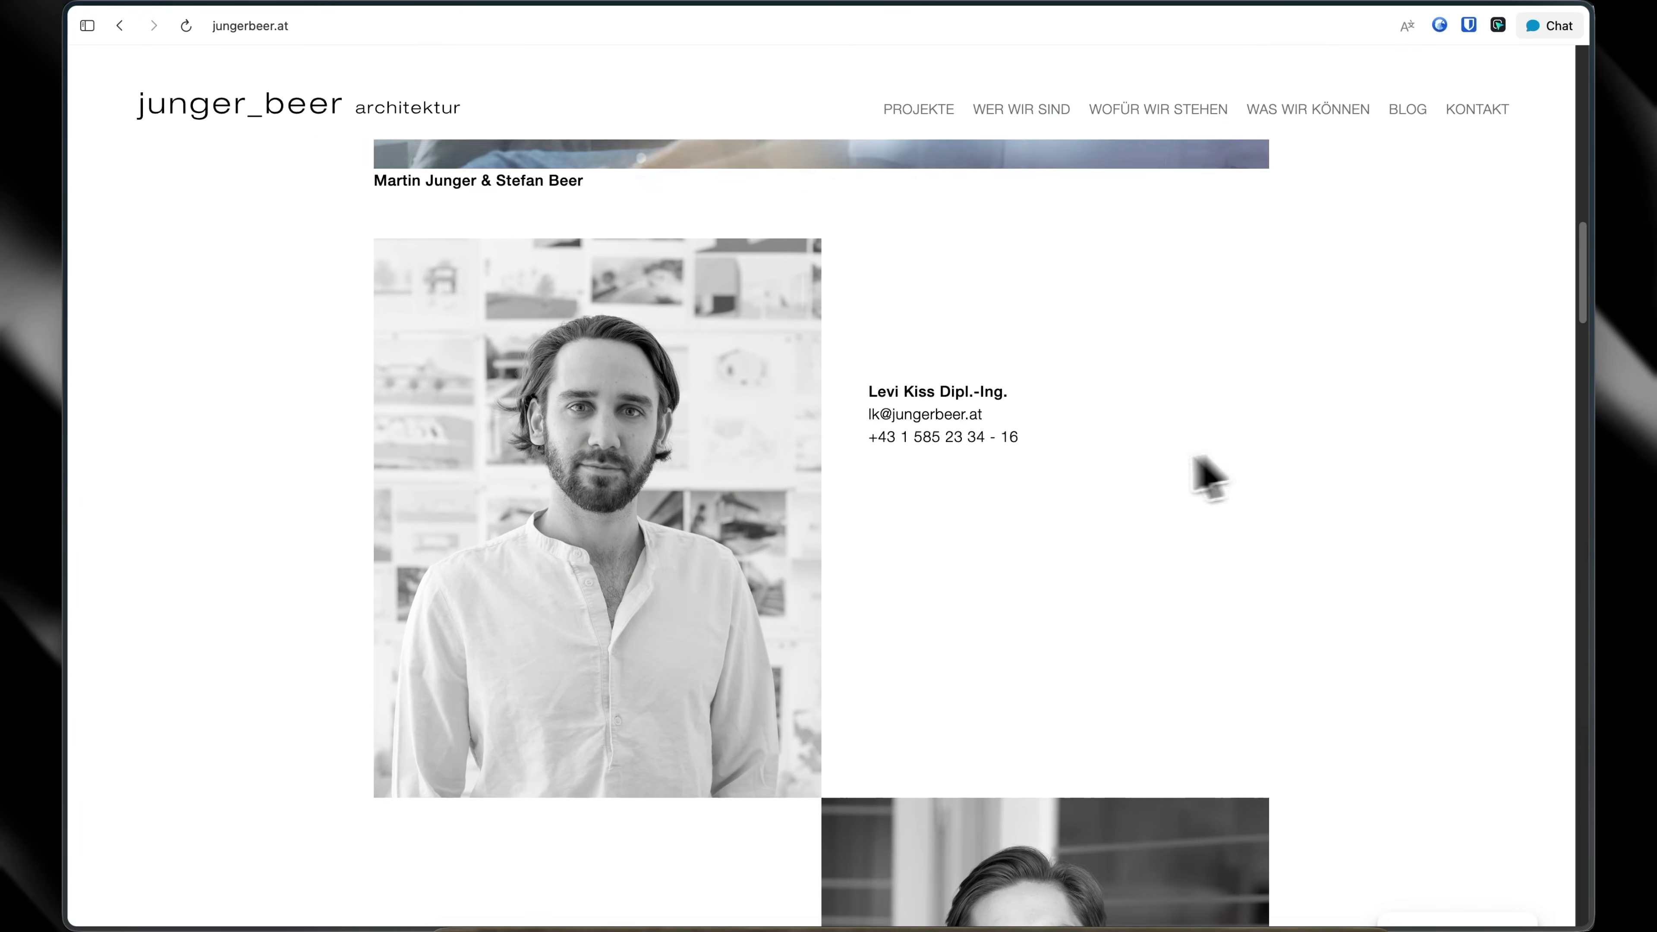
scroll(1102, 506, "down", 5)
scroll(1171, 522, "down", 20)
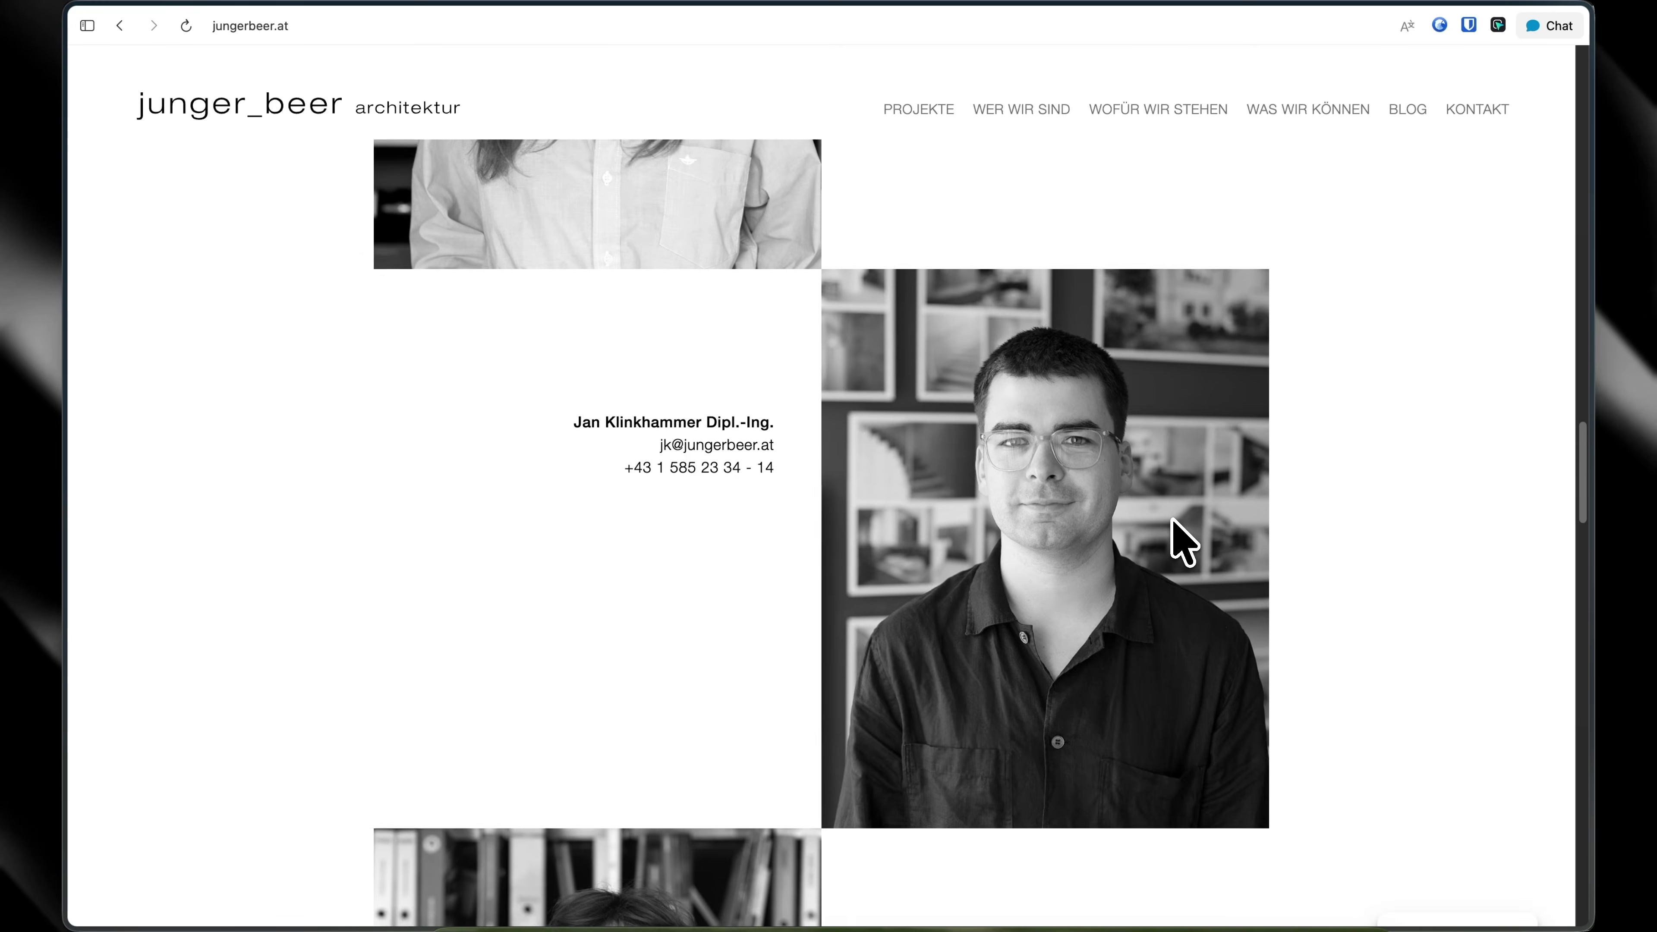
scroll(1184, 547, "down", 15)
scroll(1183, 548, "up", 6)
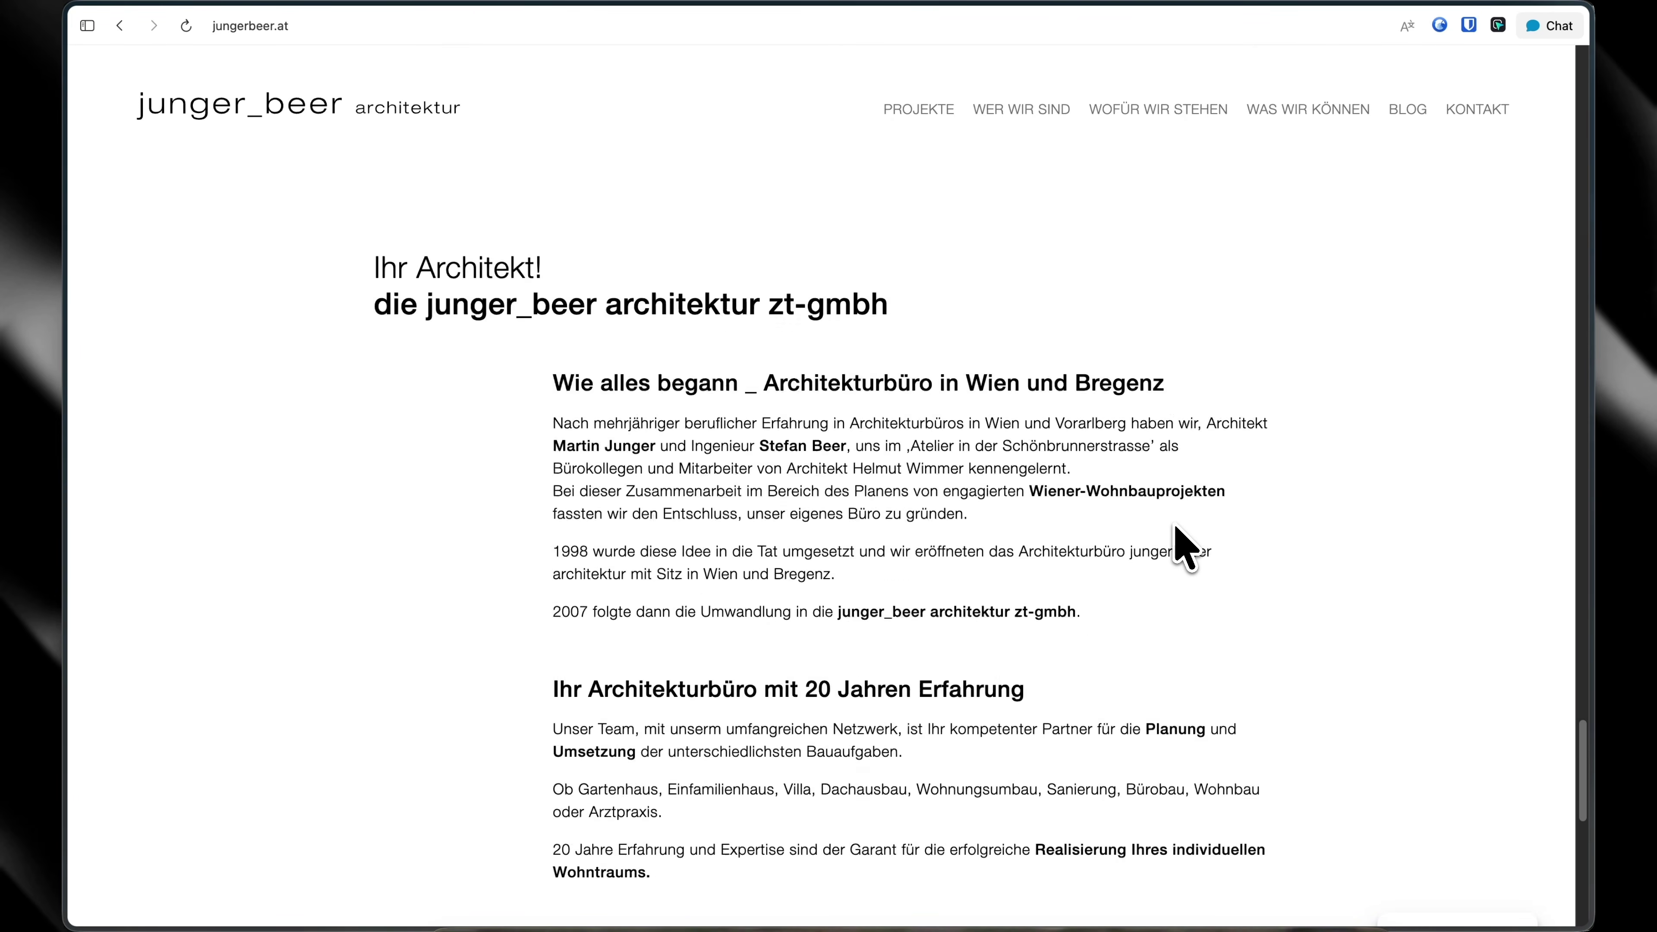
scroll(1183, 547, "down", 4)
scroll(809, 509, "down", 10)
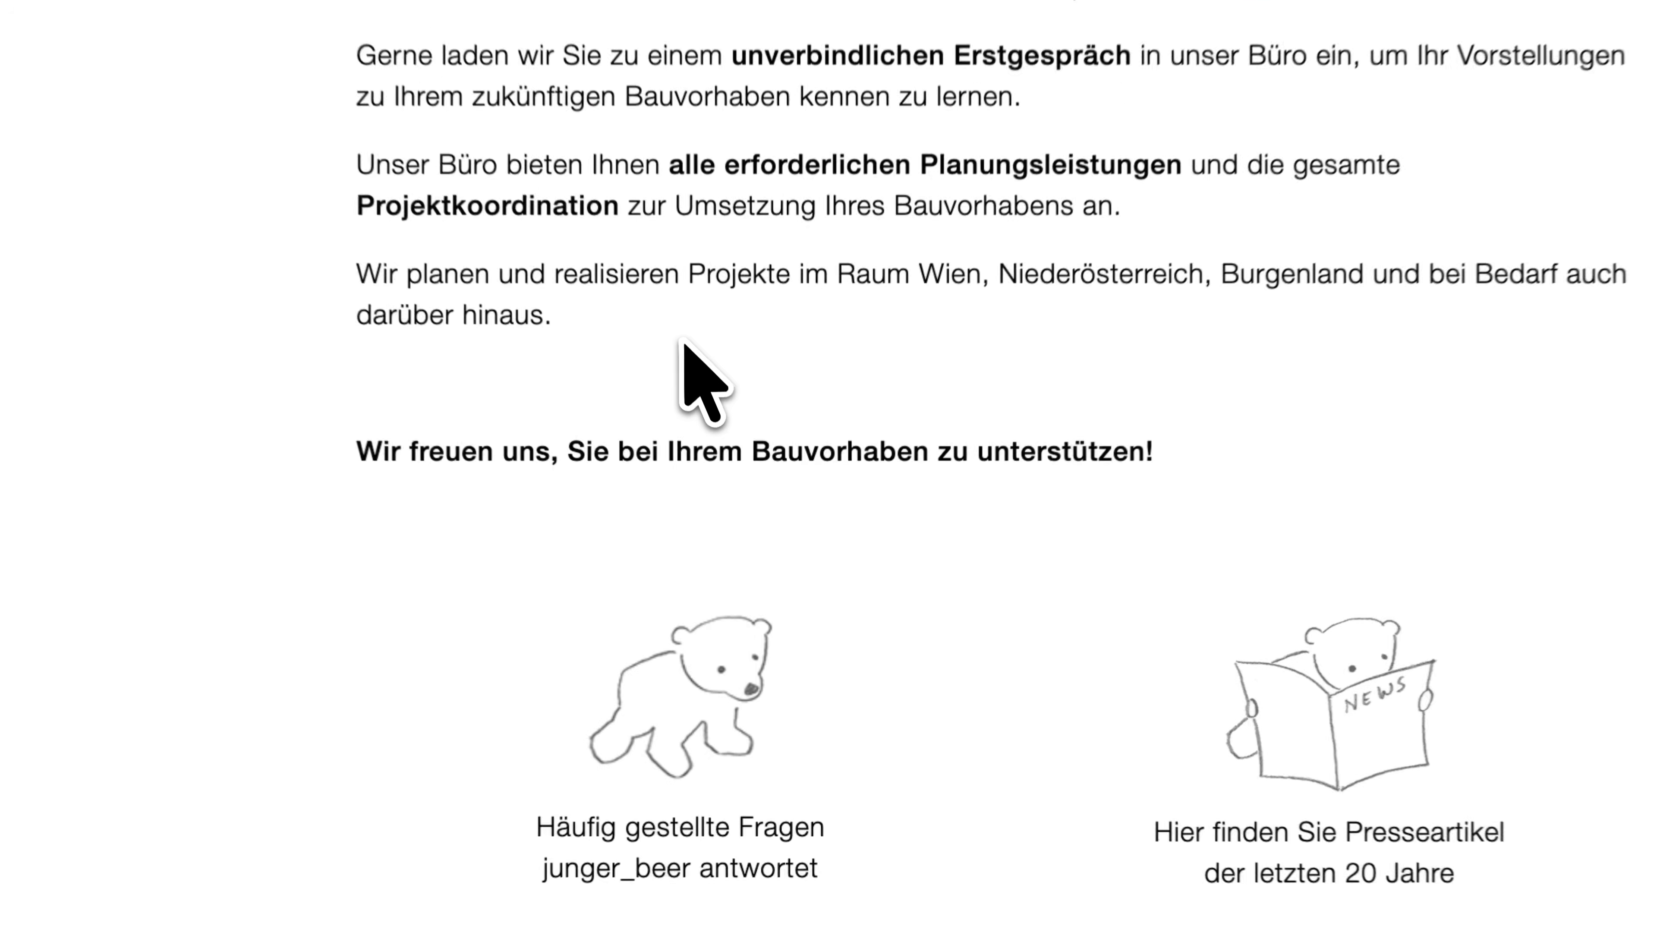
Step: Open jungerbeer.at in a new browser tab and hide the browser's tab sidebar
left_click(924, 85)
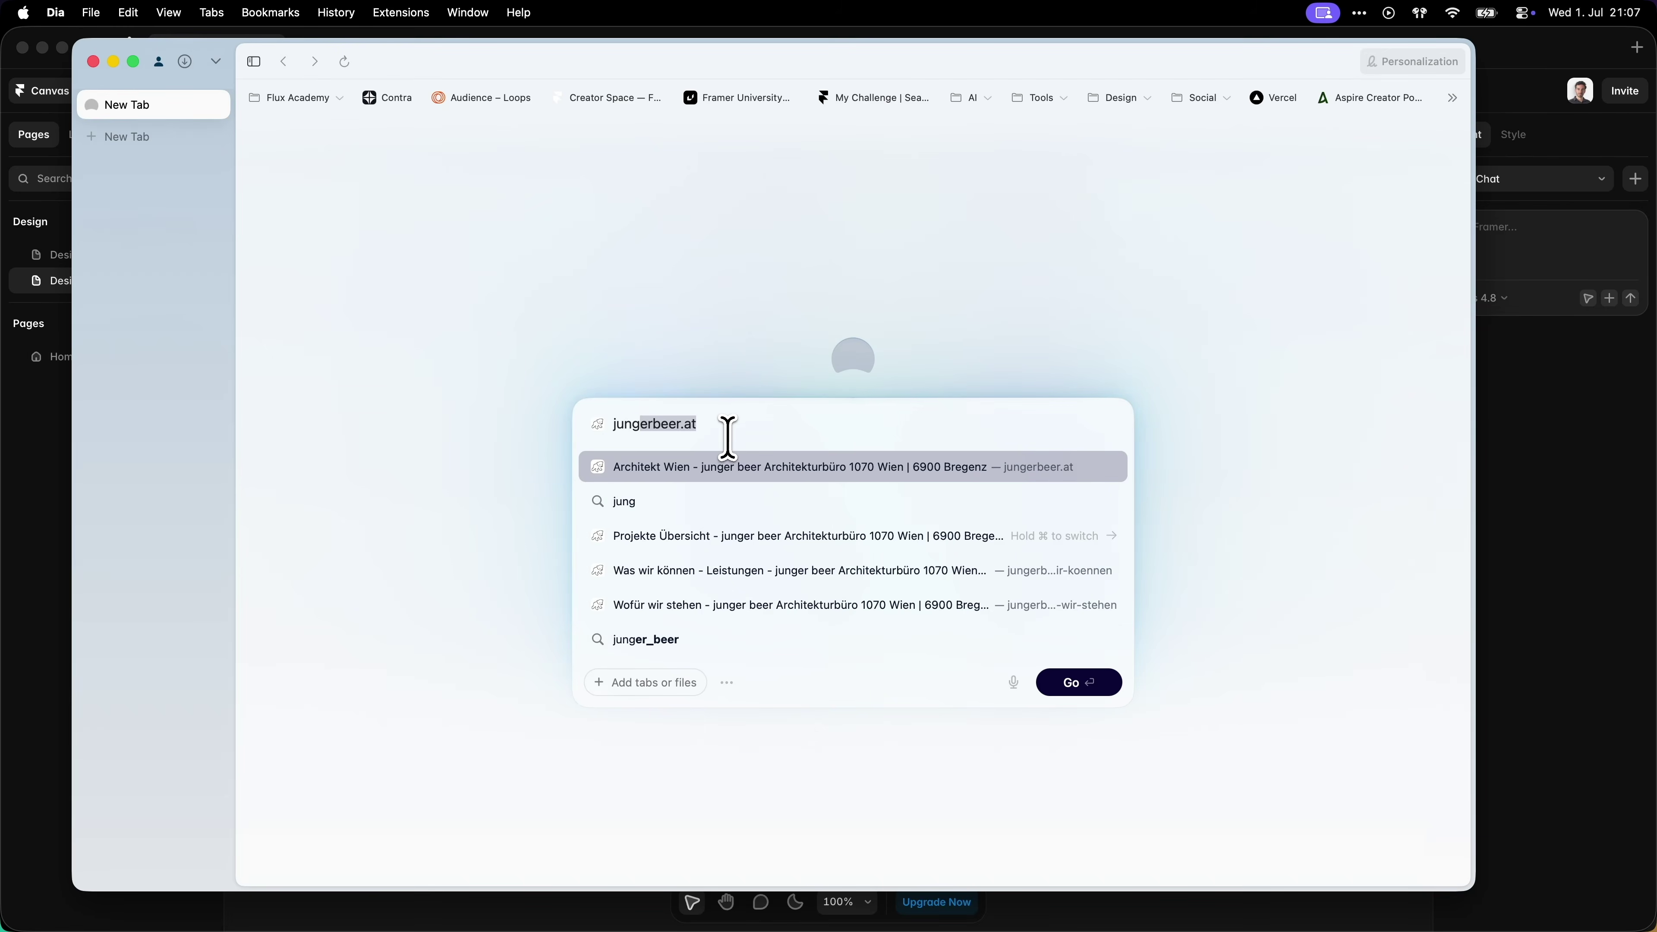
key("Return")
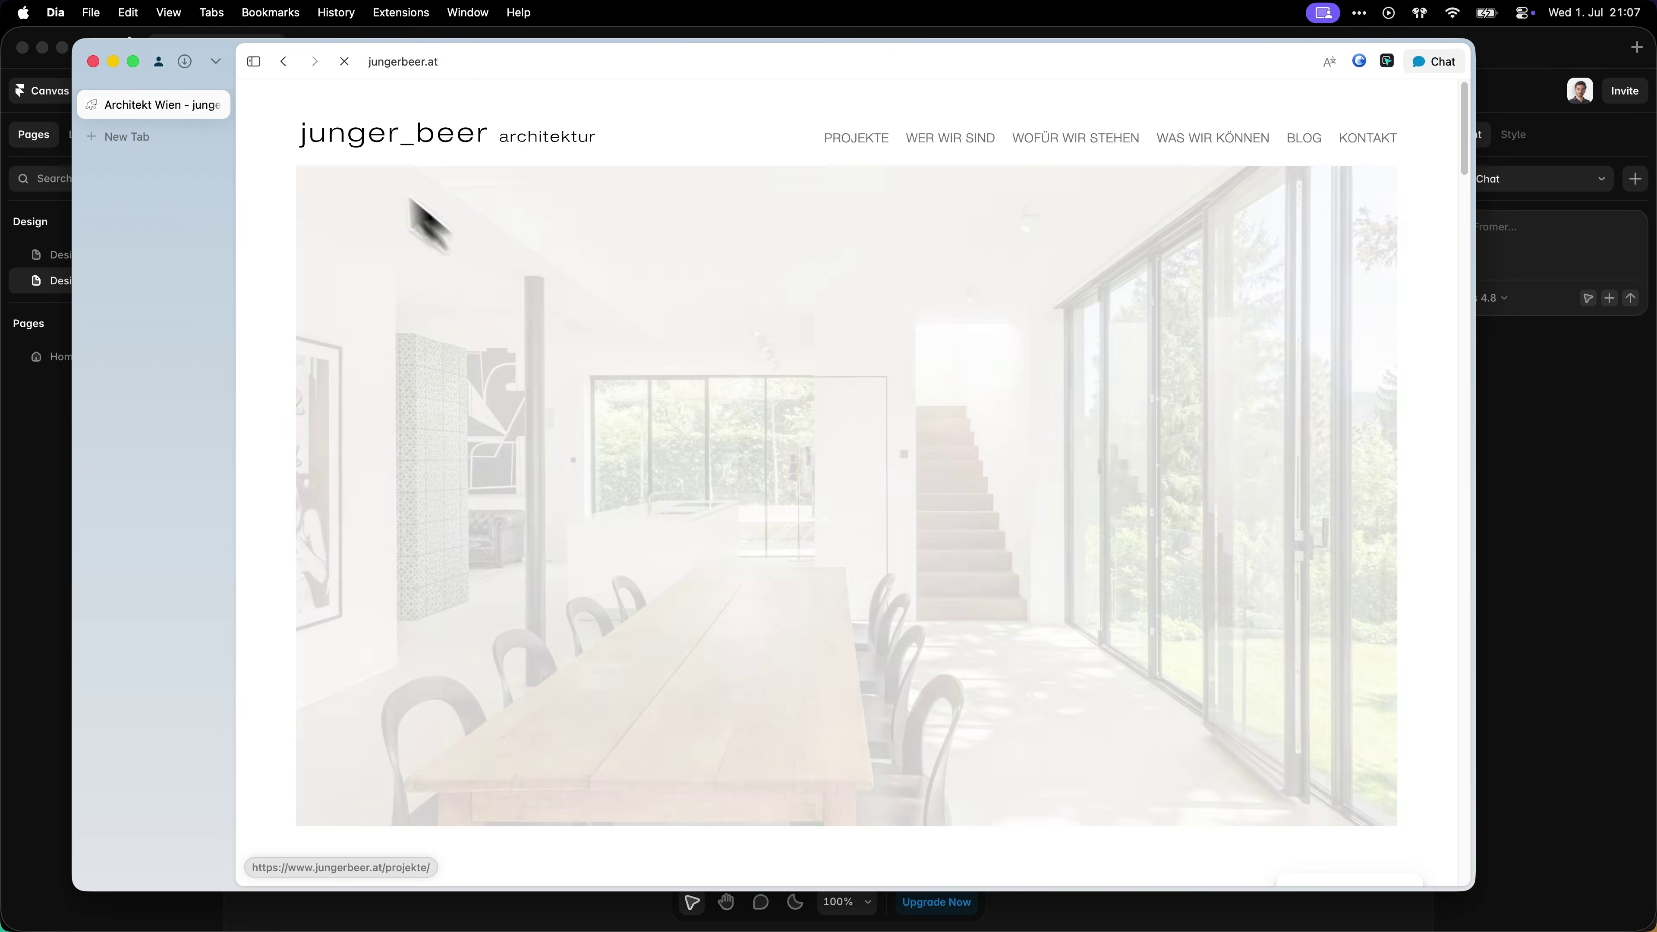
left_click(254, 61)
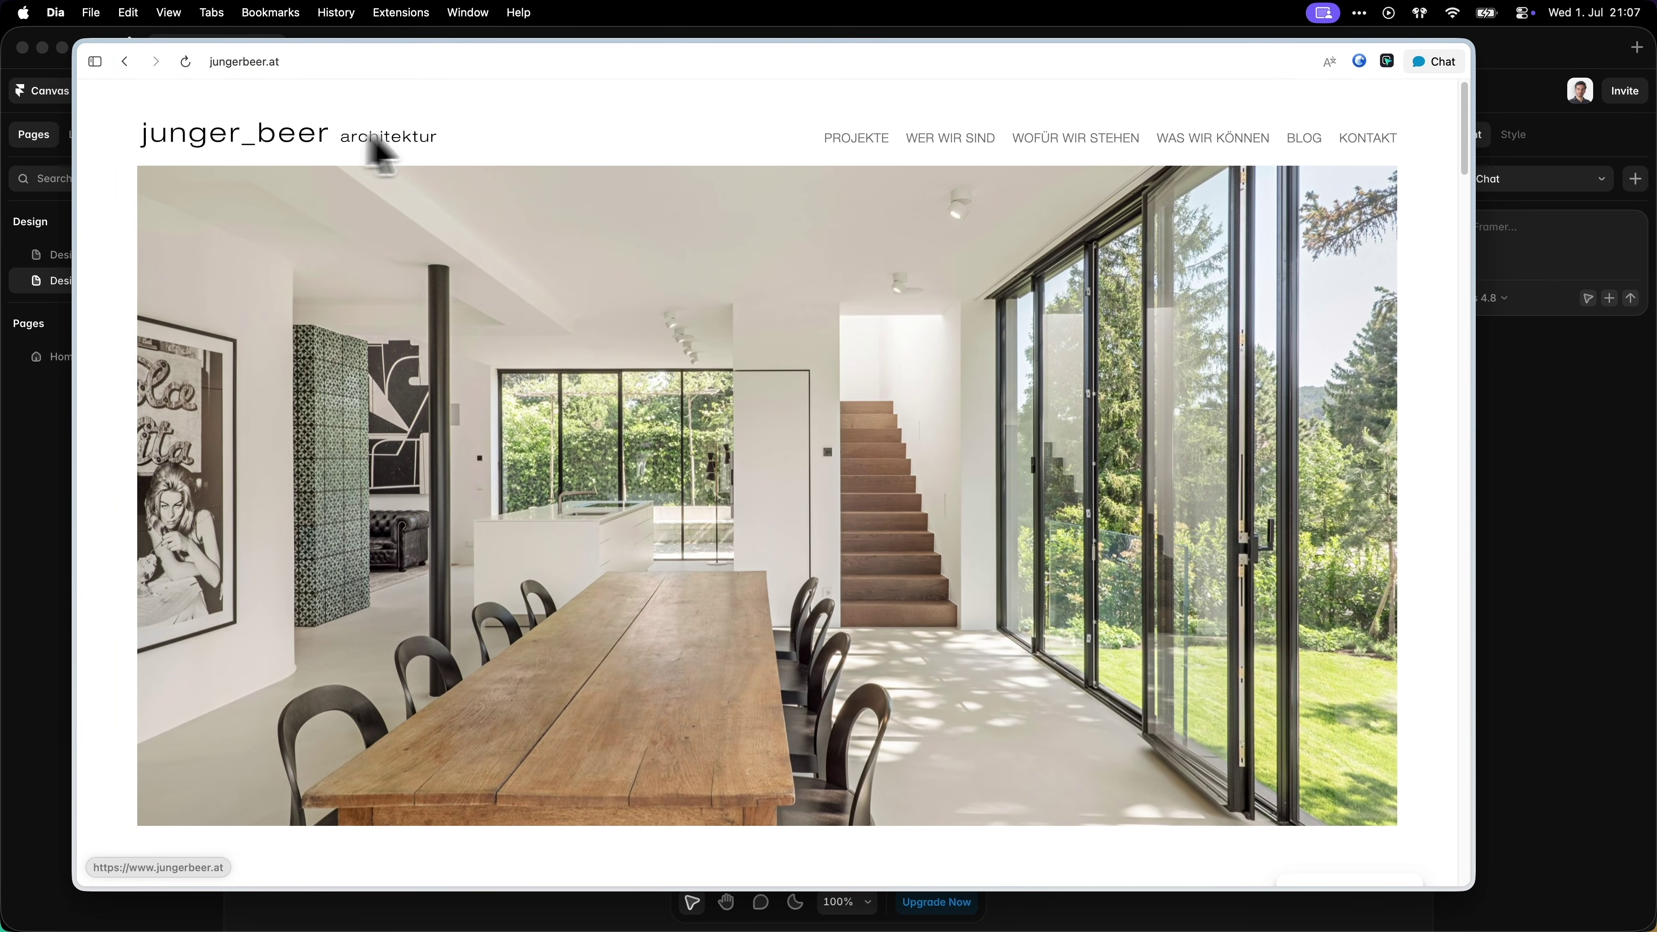
Step: Open the "Wofür wir stehen" page and look through its text, drawings and photos down to the end
left_click(1062, 142)
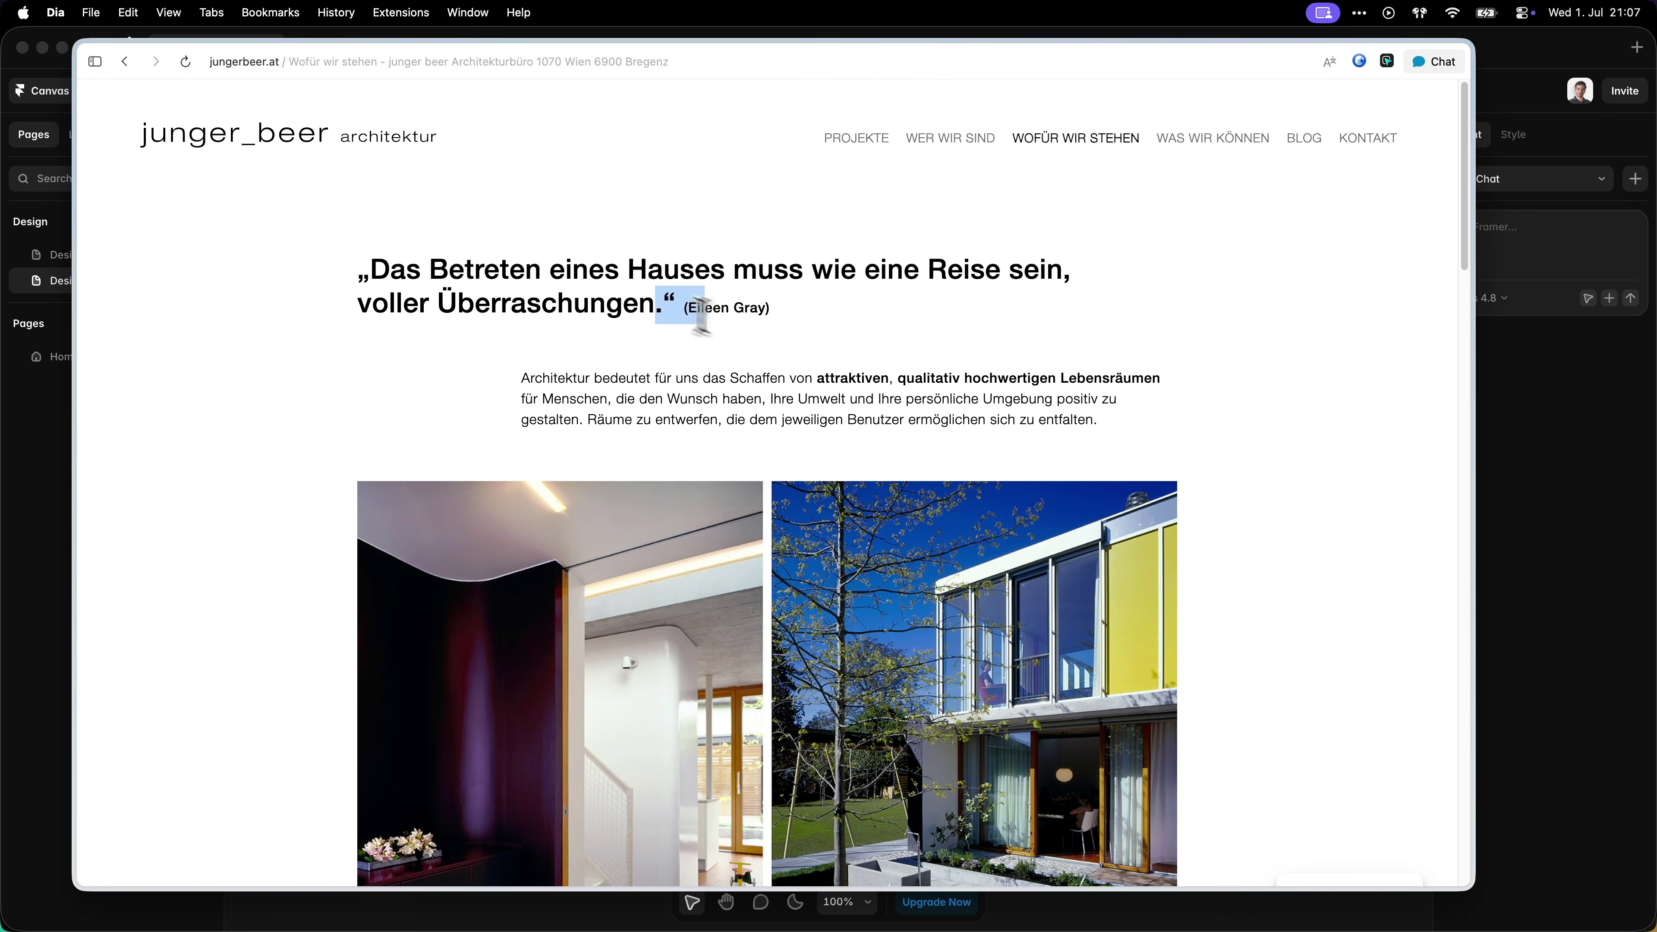
scroll(891, 349, "down", 15)
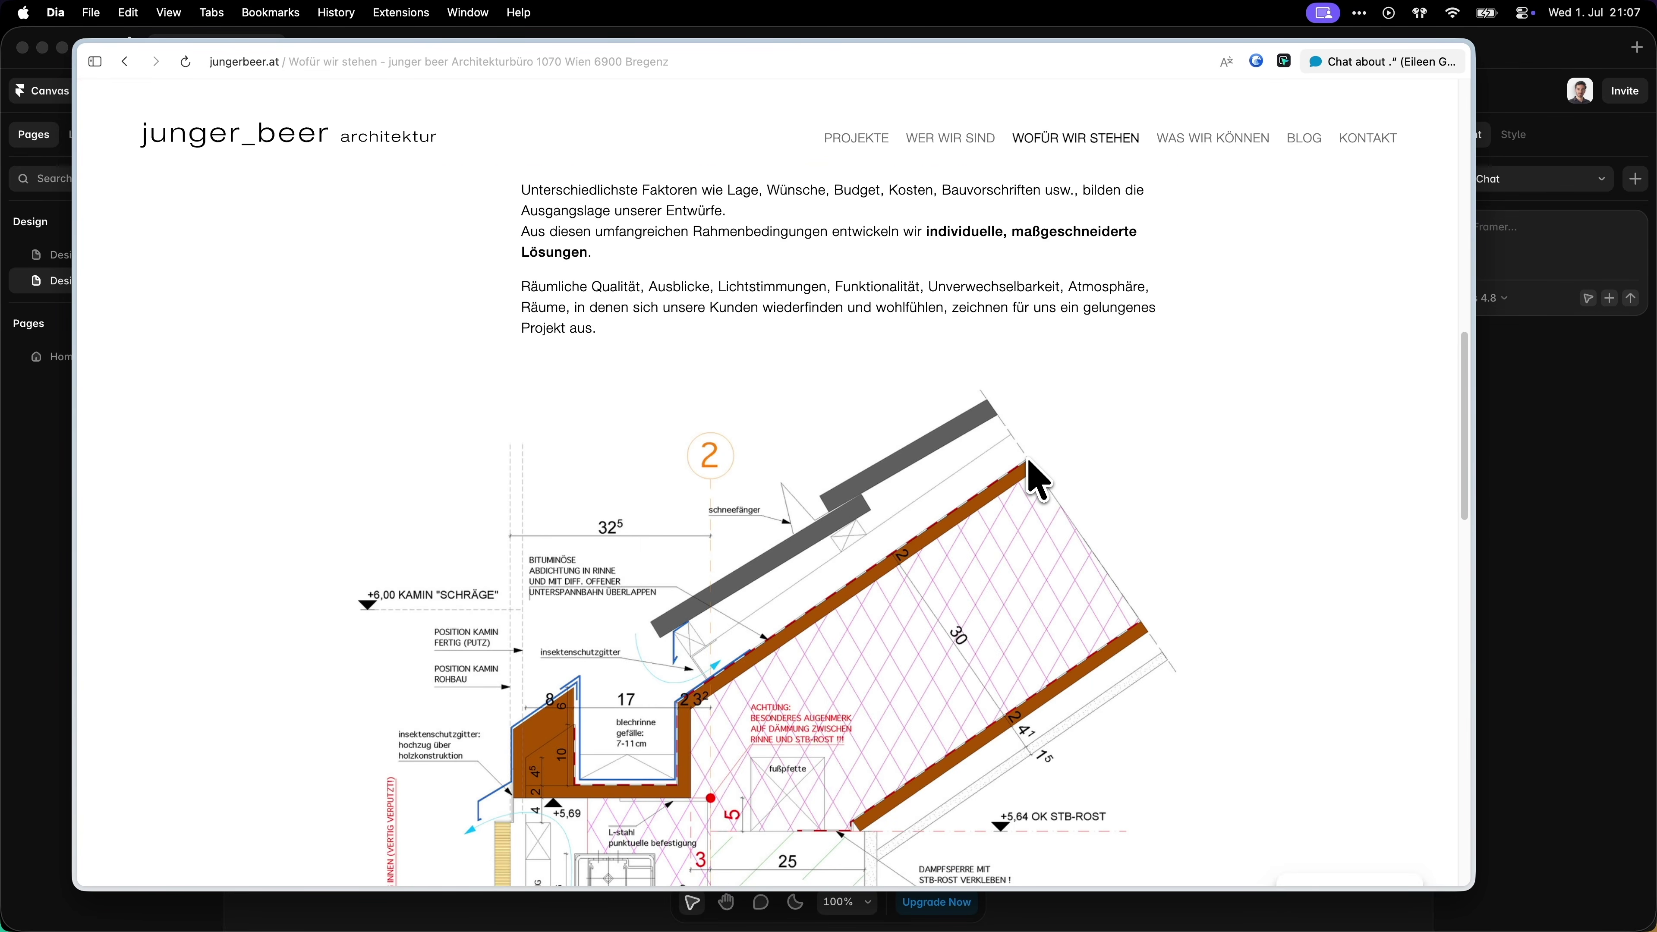
scroll(1037, 480, "down", 10)
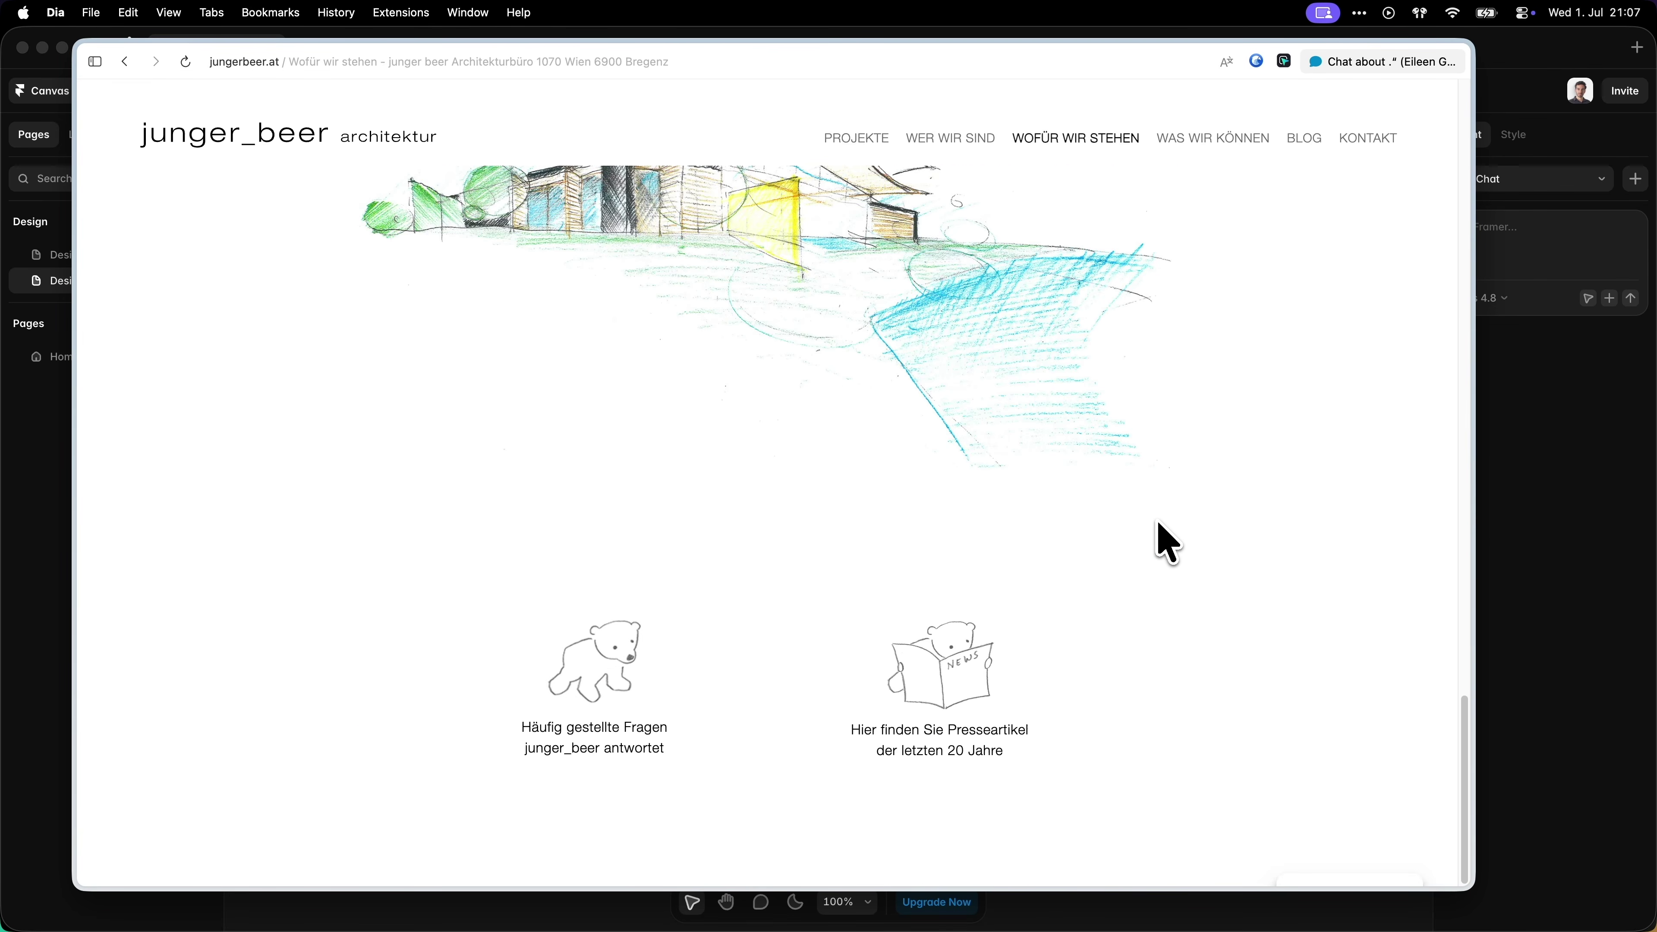
scroll(1165, 542, "up", 15)
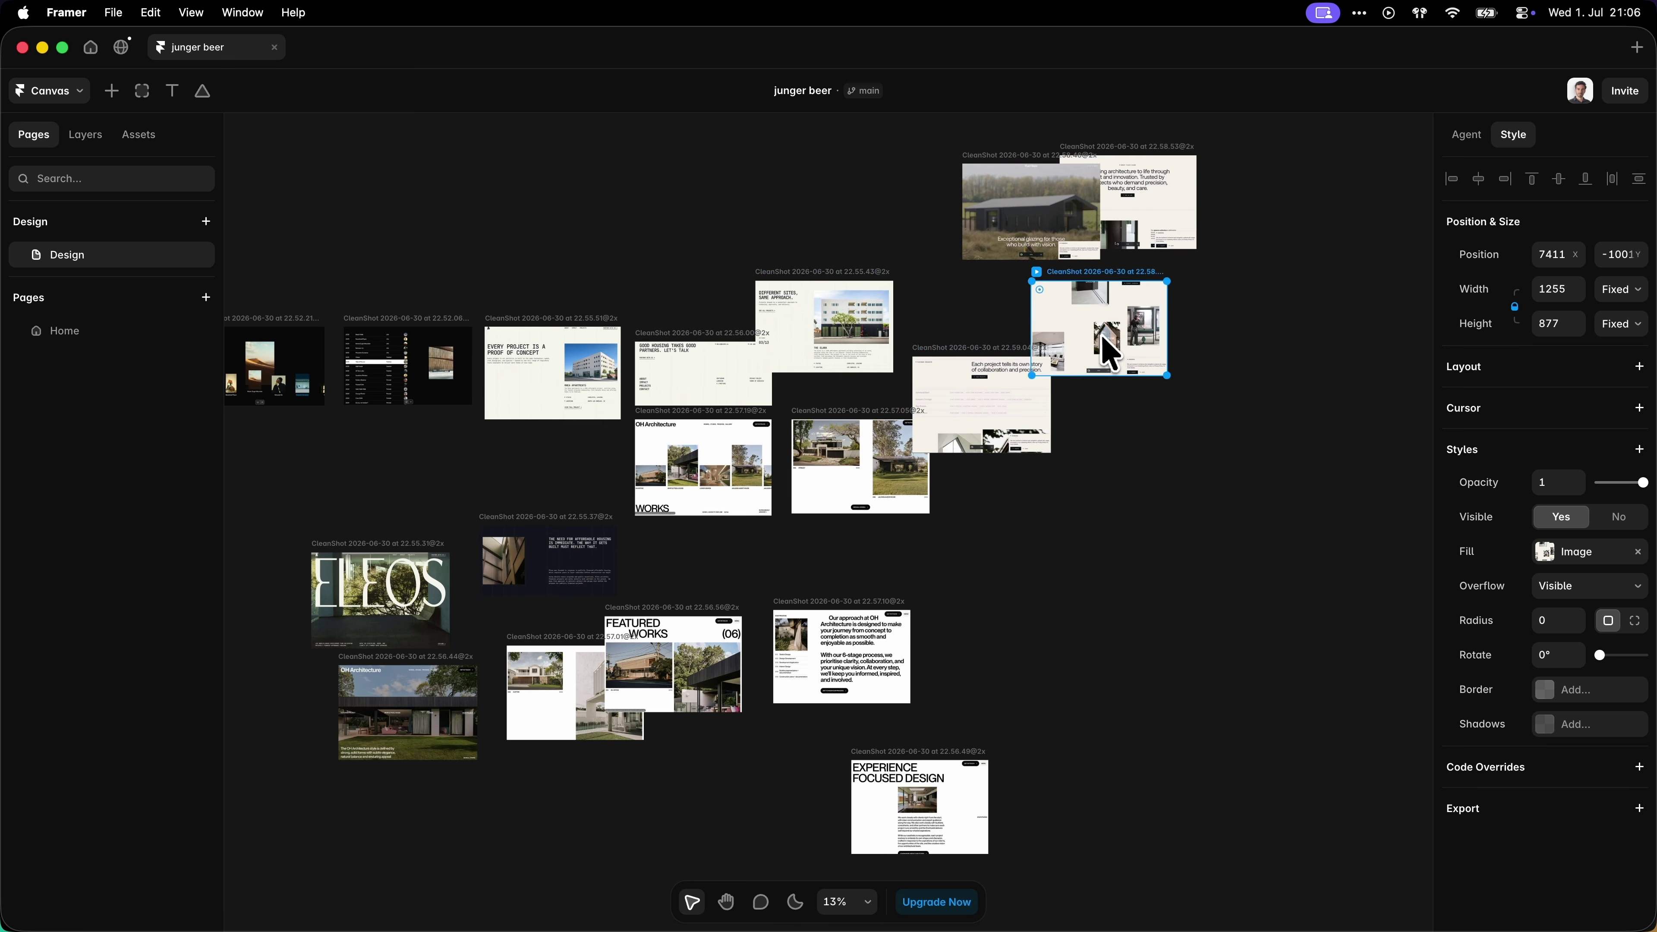
Step: Deselect the screenshot and examine the collected architecture website references on the Design page in Framer
scroll(1090, 320, "up", 1)
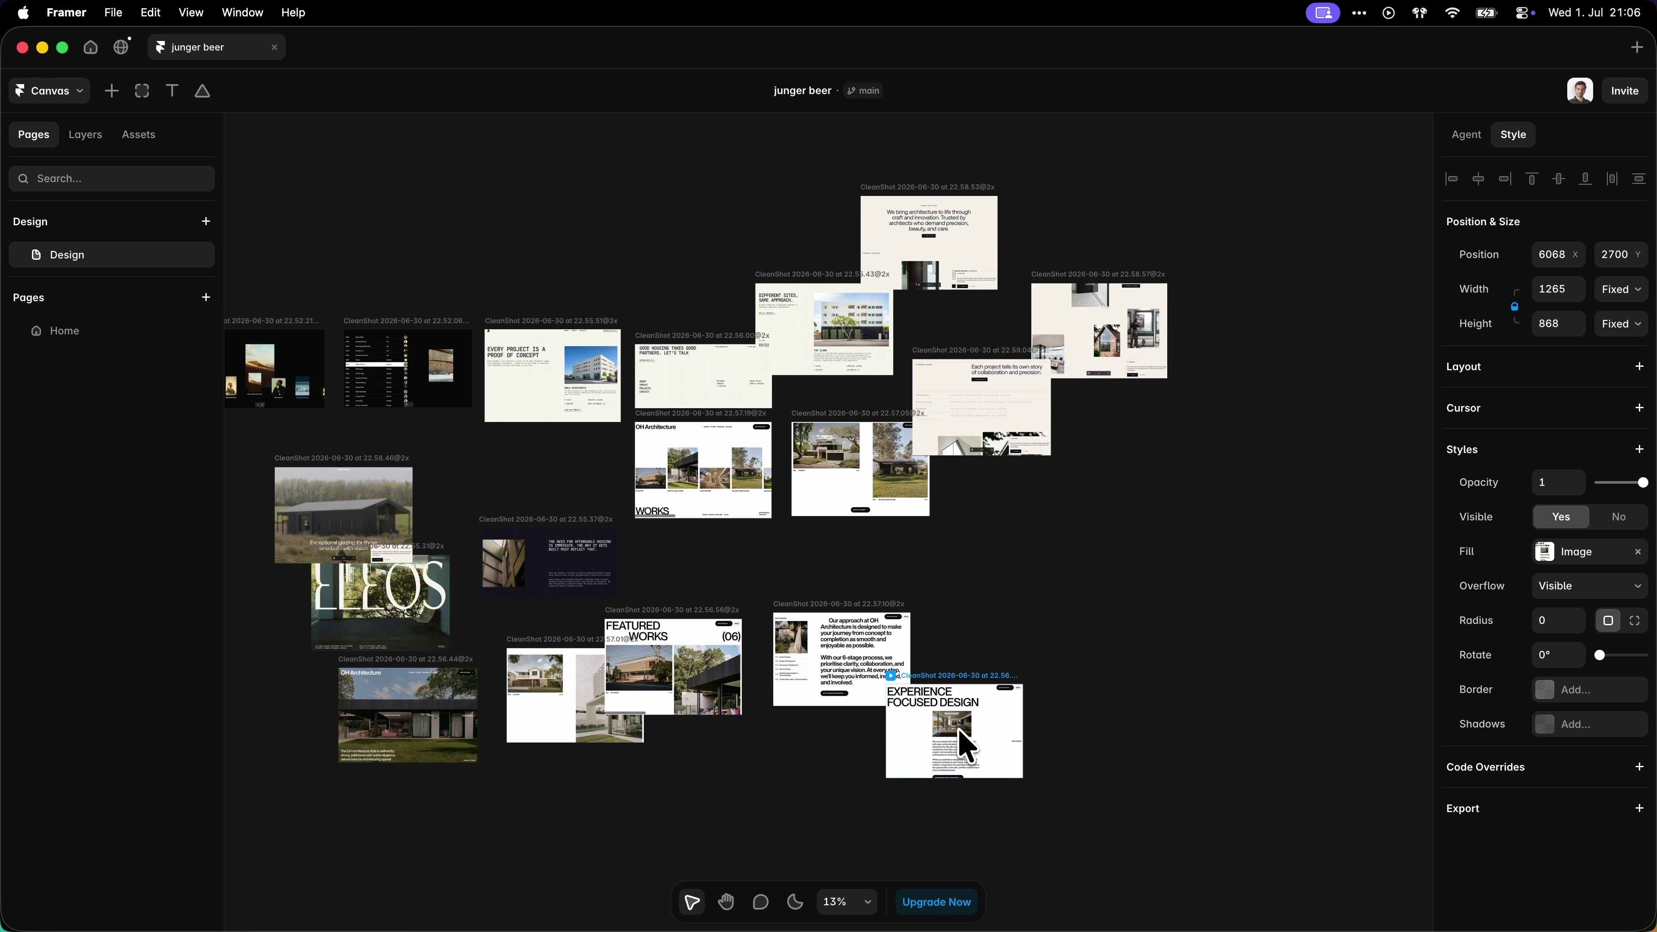
key("Escape")
scroll(958, 728, "up", 10)
scroll(636, 729, "left", 6)
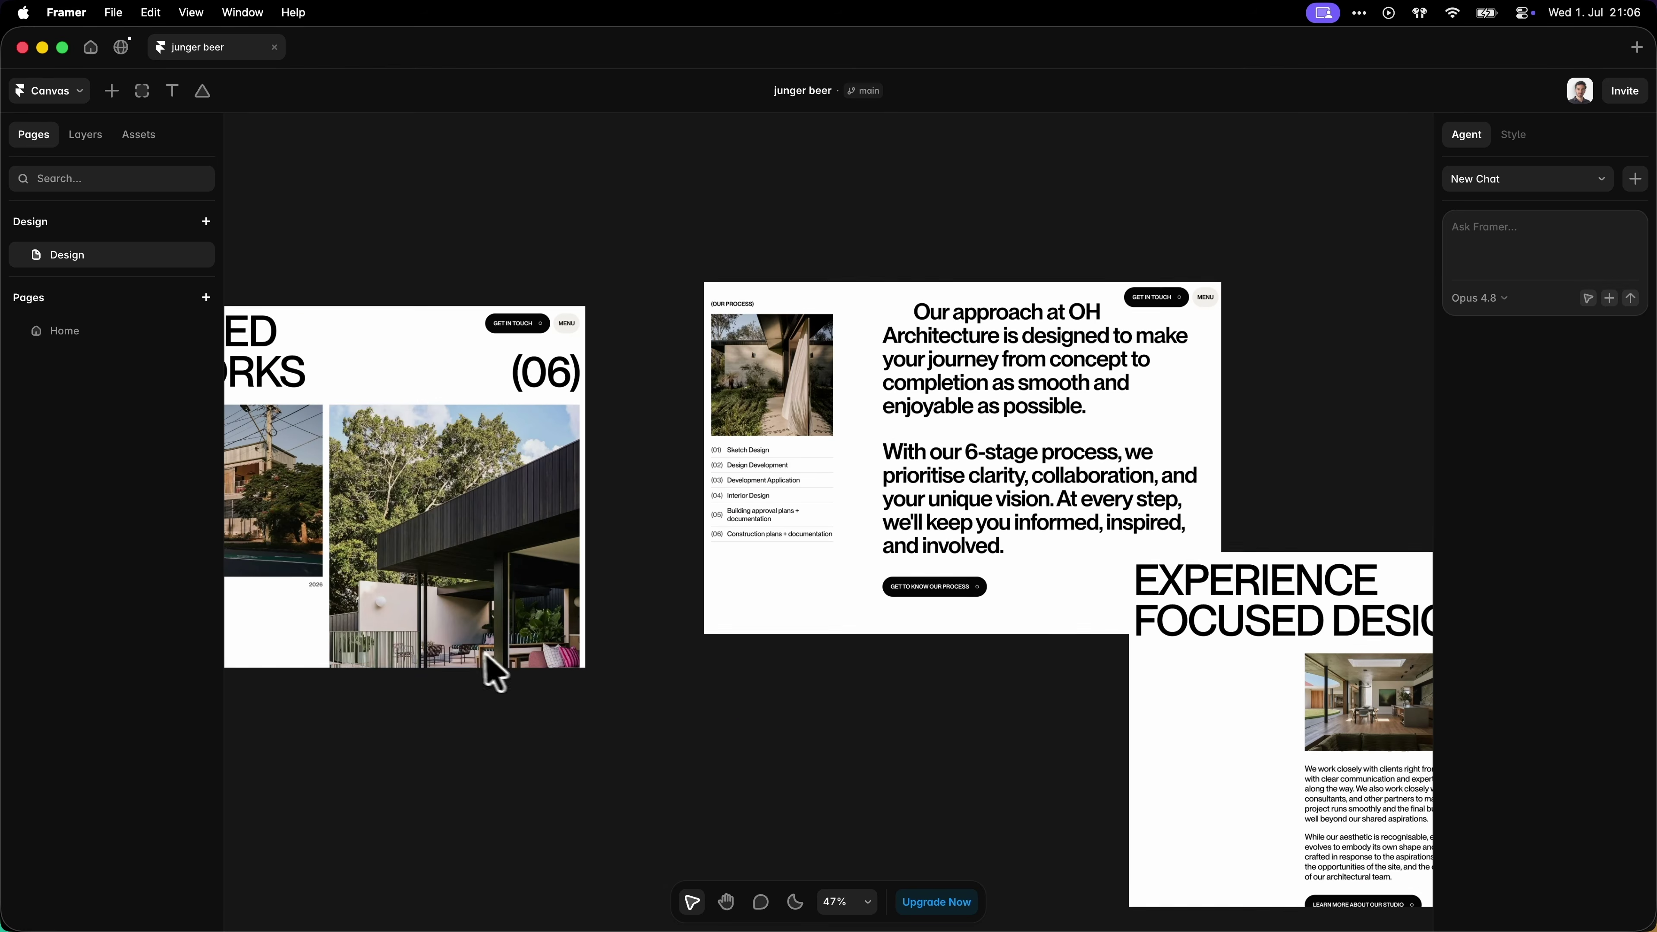
scroll(486, 656, "down", 10)
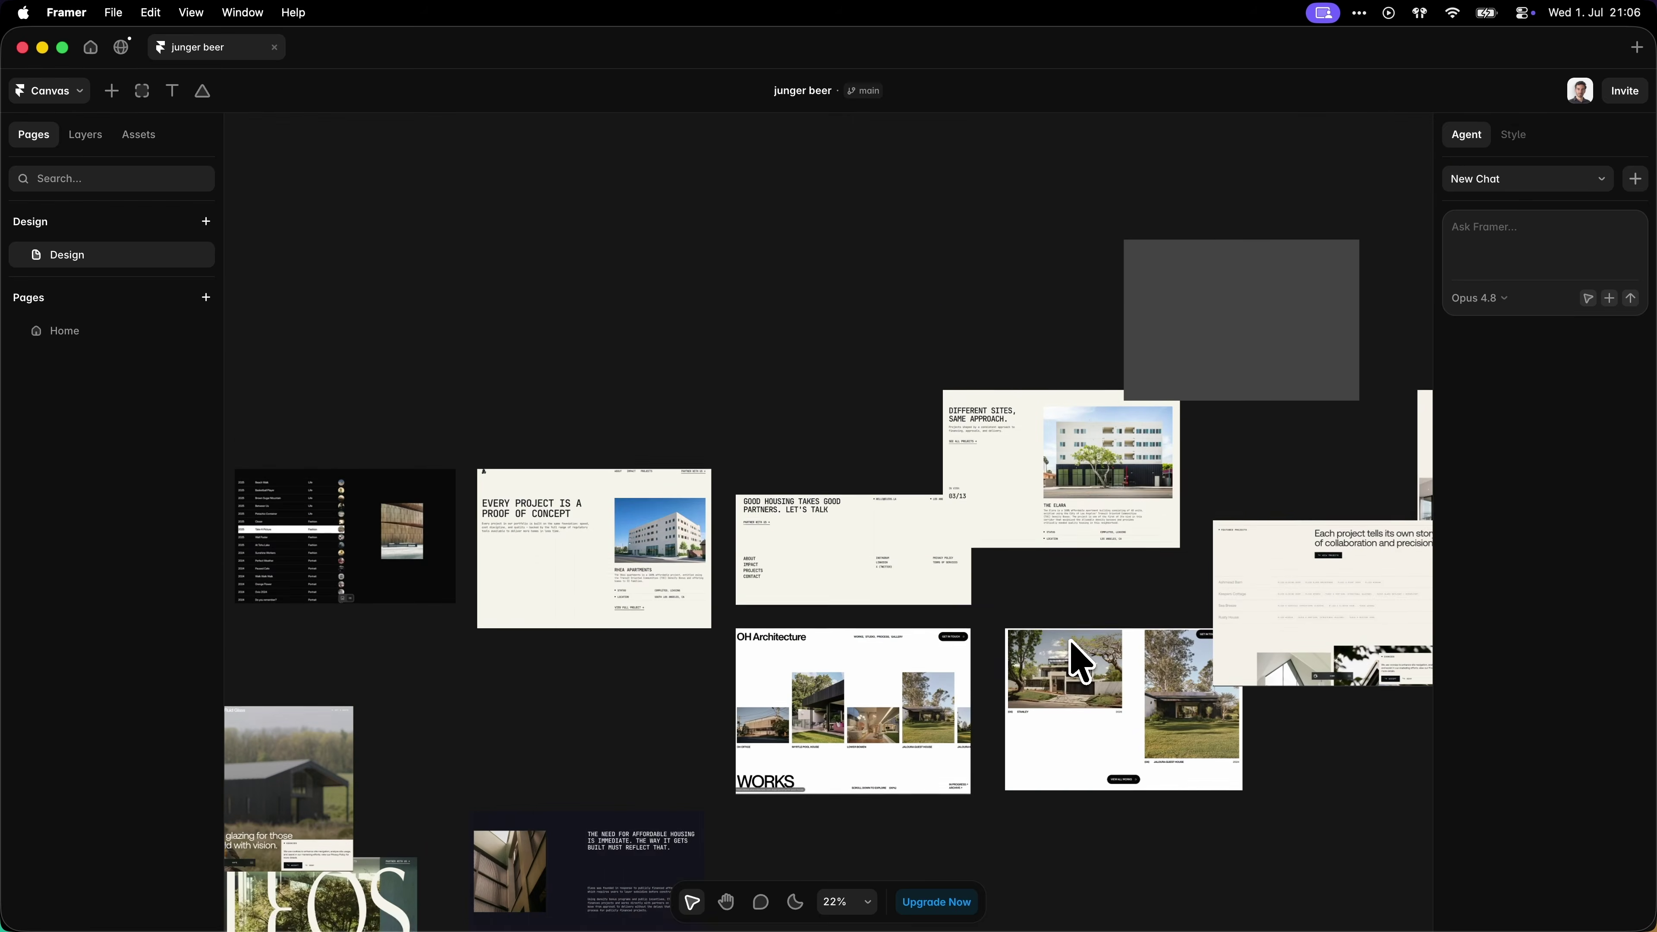
scroll(1079, 659, "right", 8)
scroll(1061, 647, "down", 5)
scroll(882, 659, "left", 4)
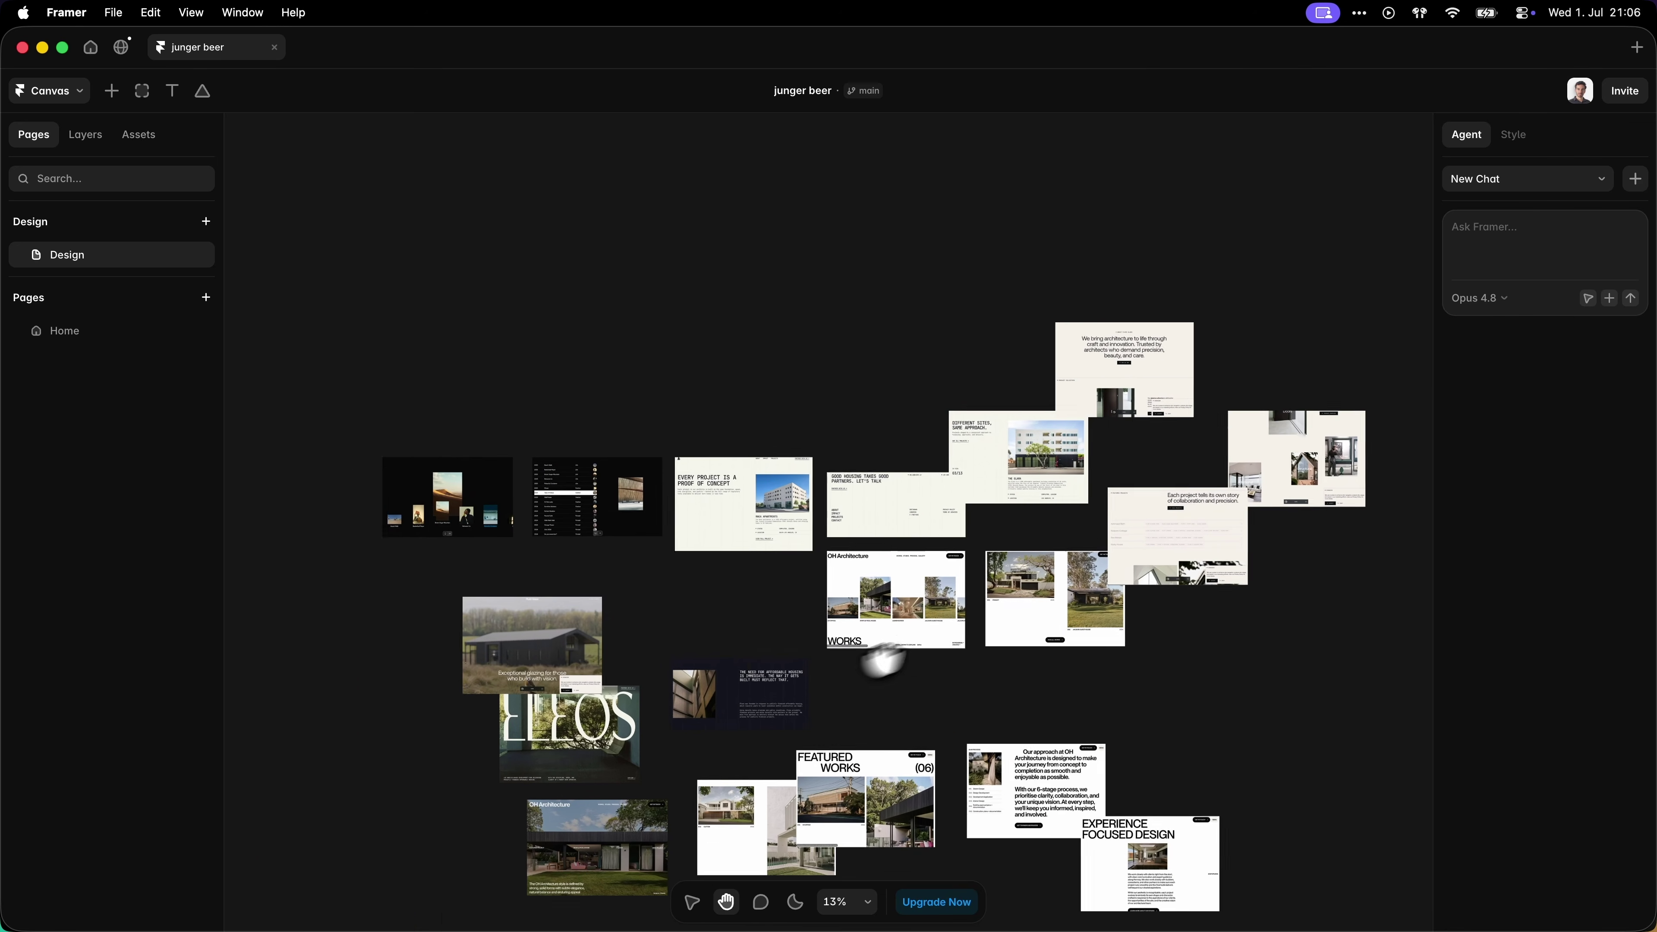
scroll(882, 659, "down", 3)
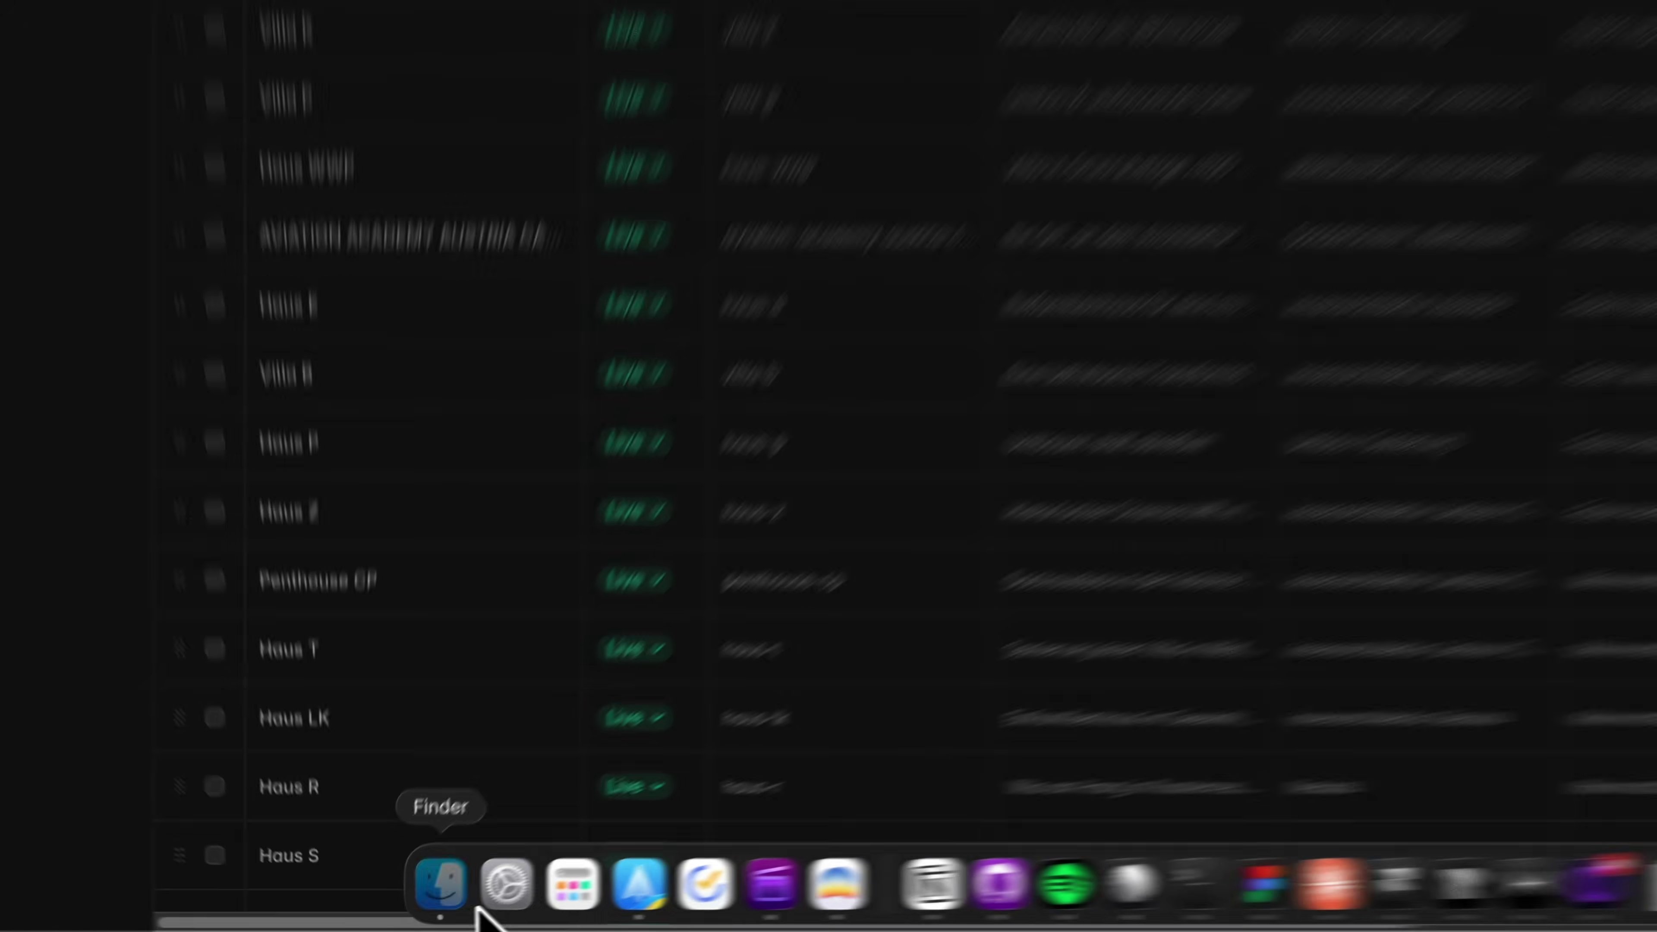
Step: Switch to Finder and browse the folder of junger_beer project images
left_click(418, 899)
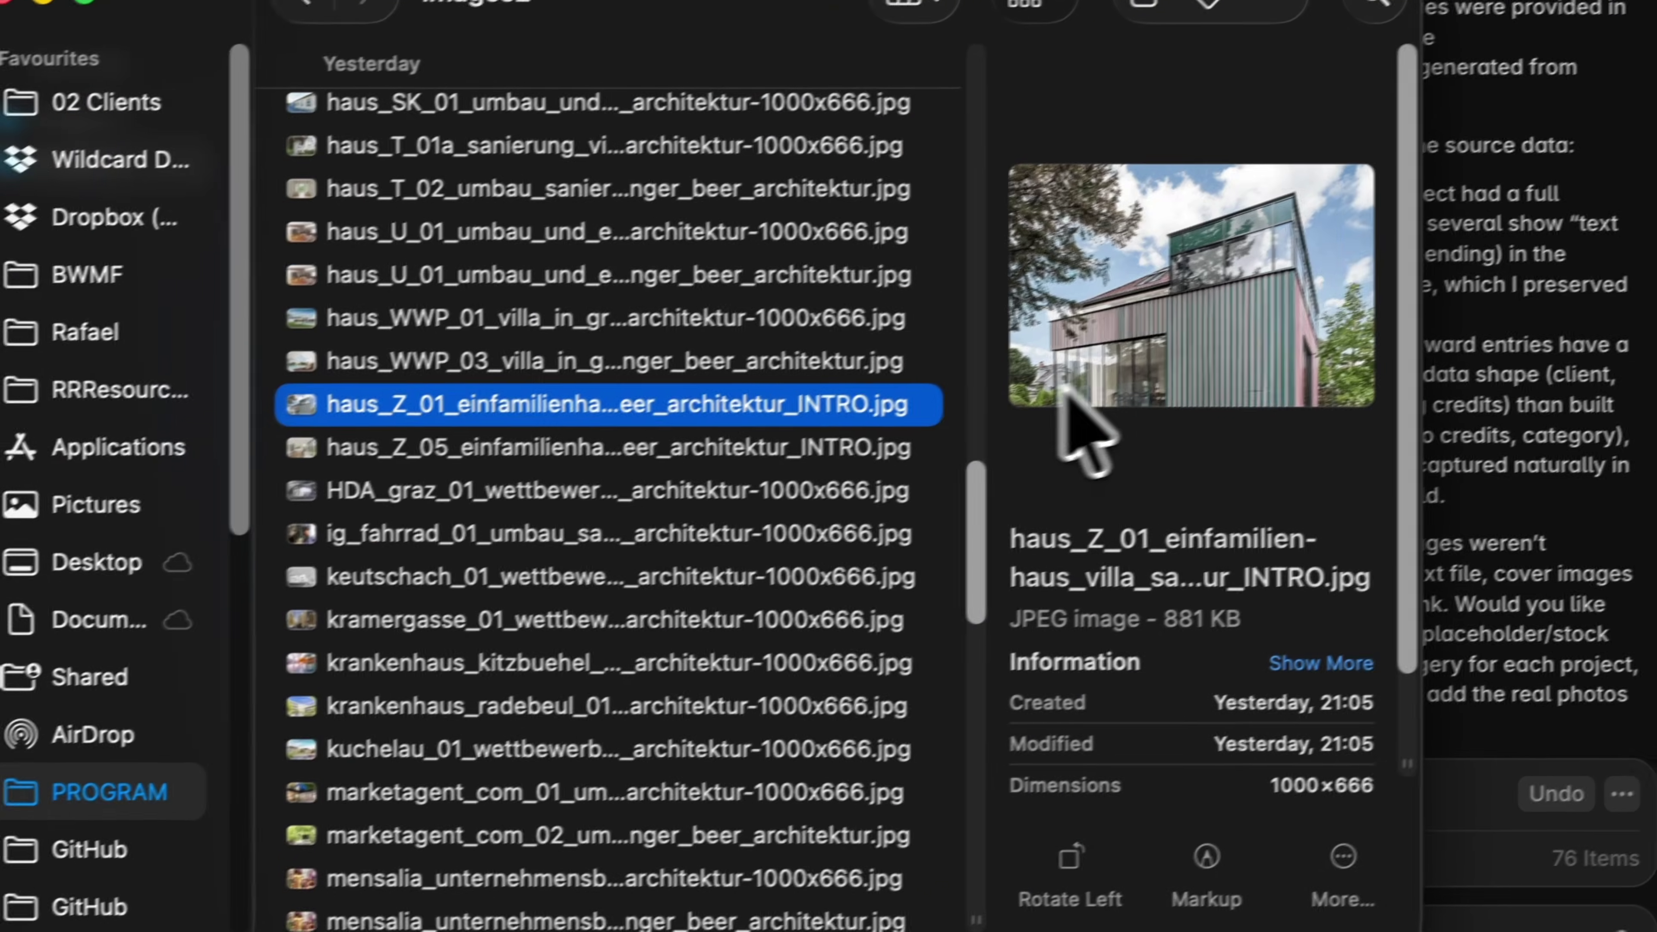
scroll(677, 370, "left", 5)
left_click(730, 126)
scroll(848, 208, "down", 15)
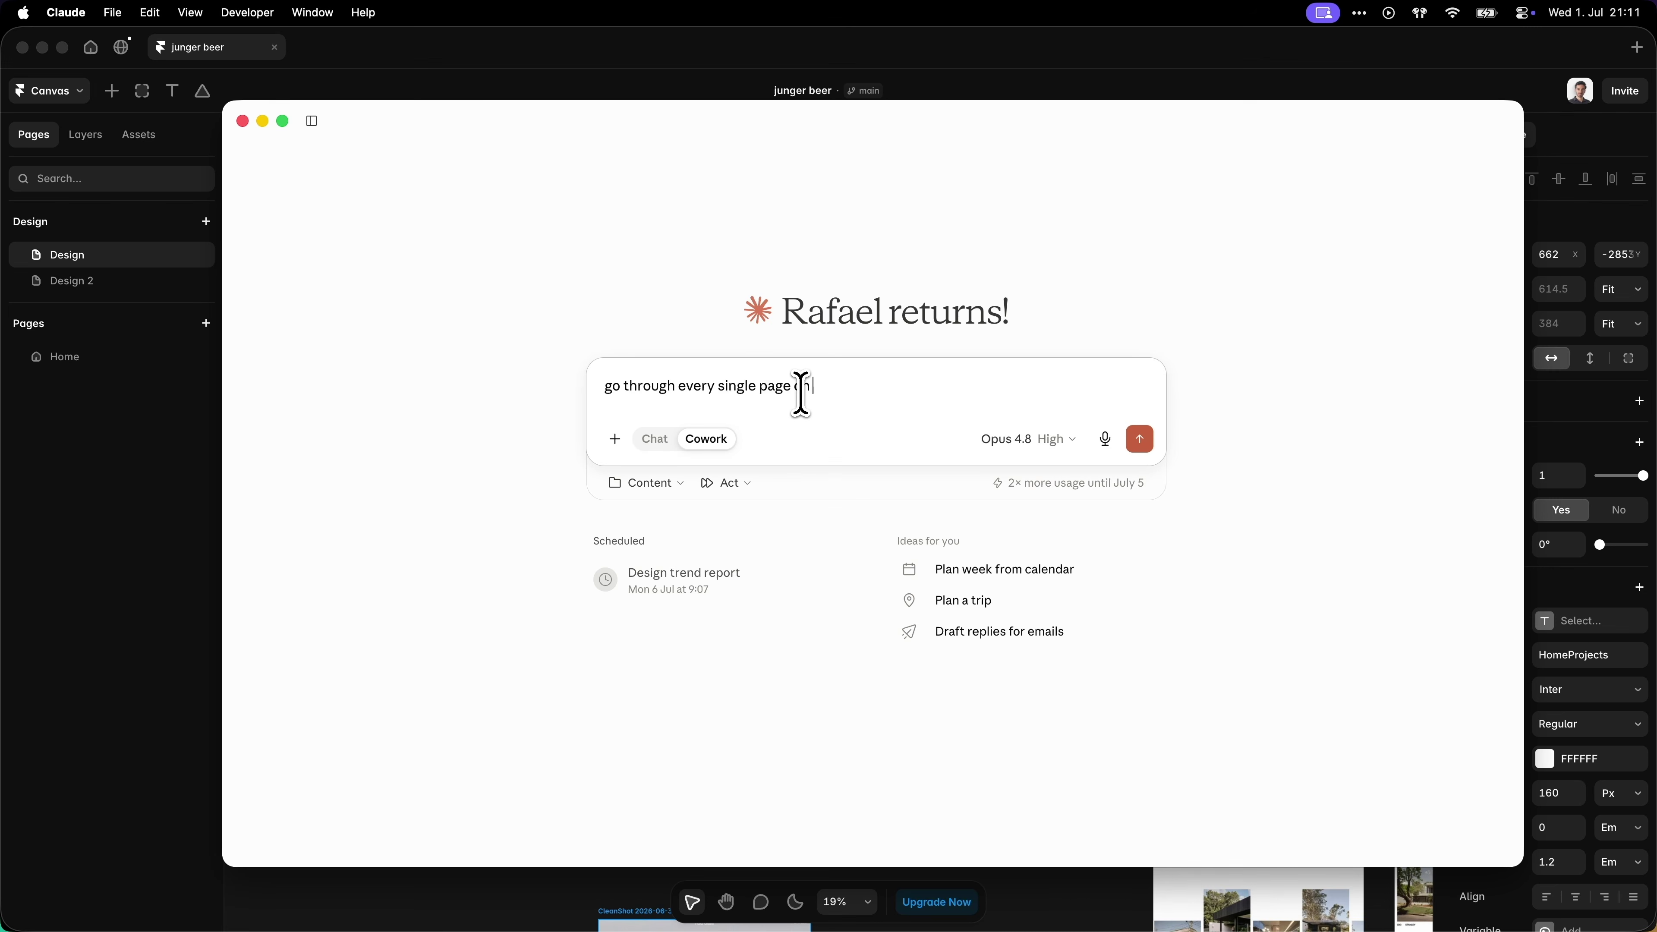
type("https://www.jungerbeer.at/ an d")
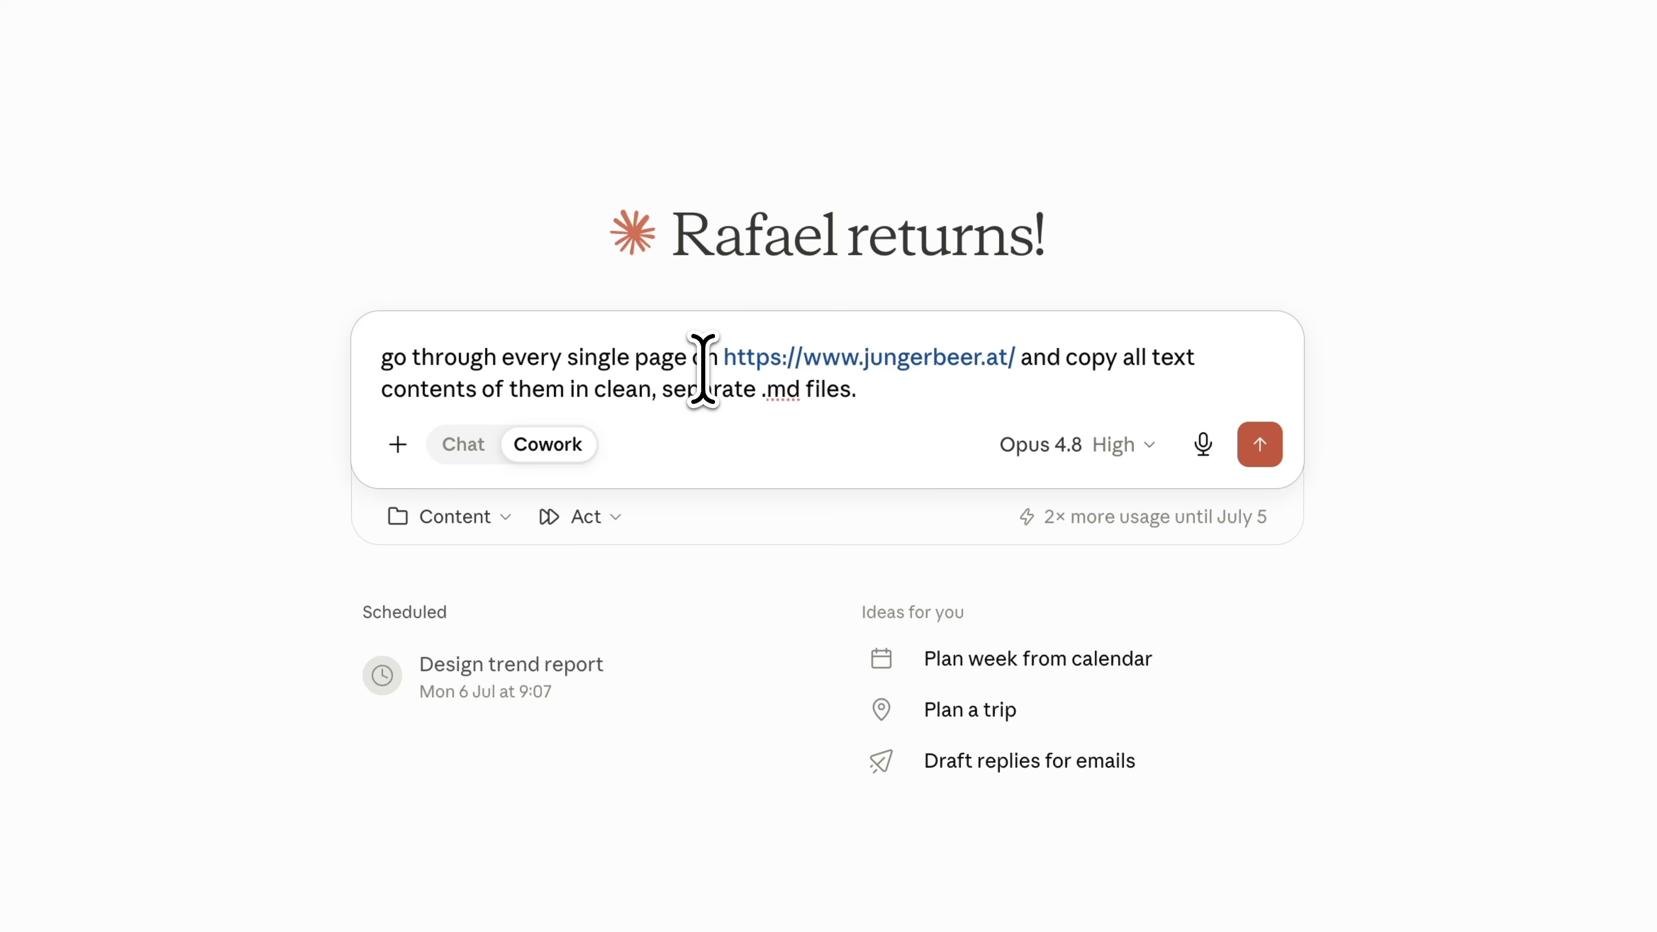
type("ect pages can be in one s")
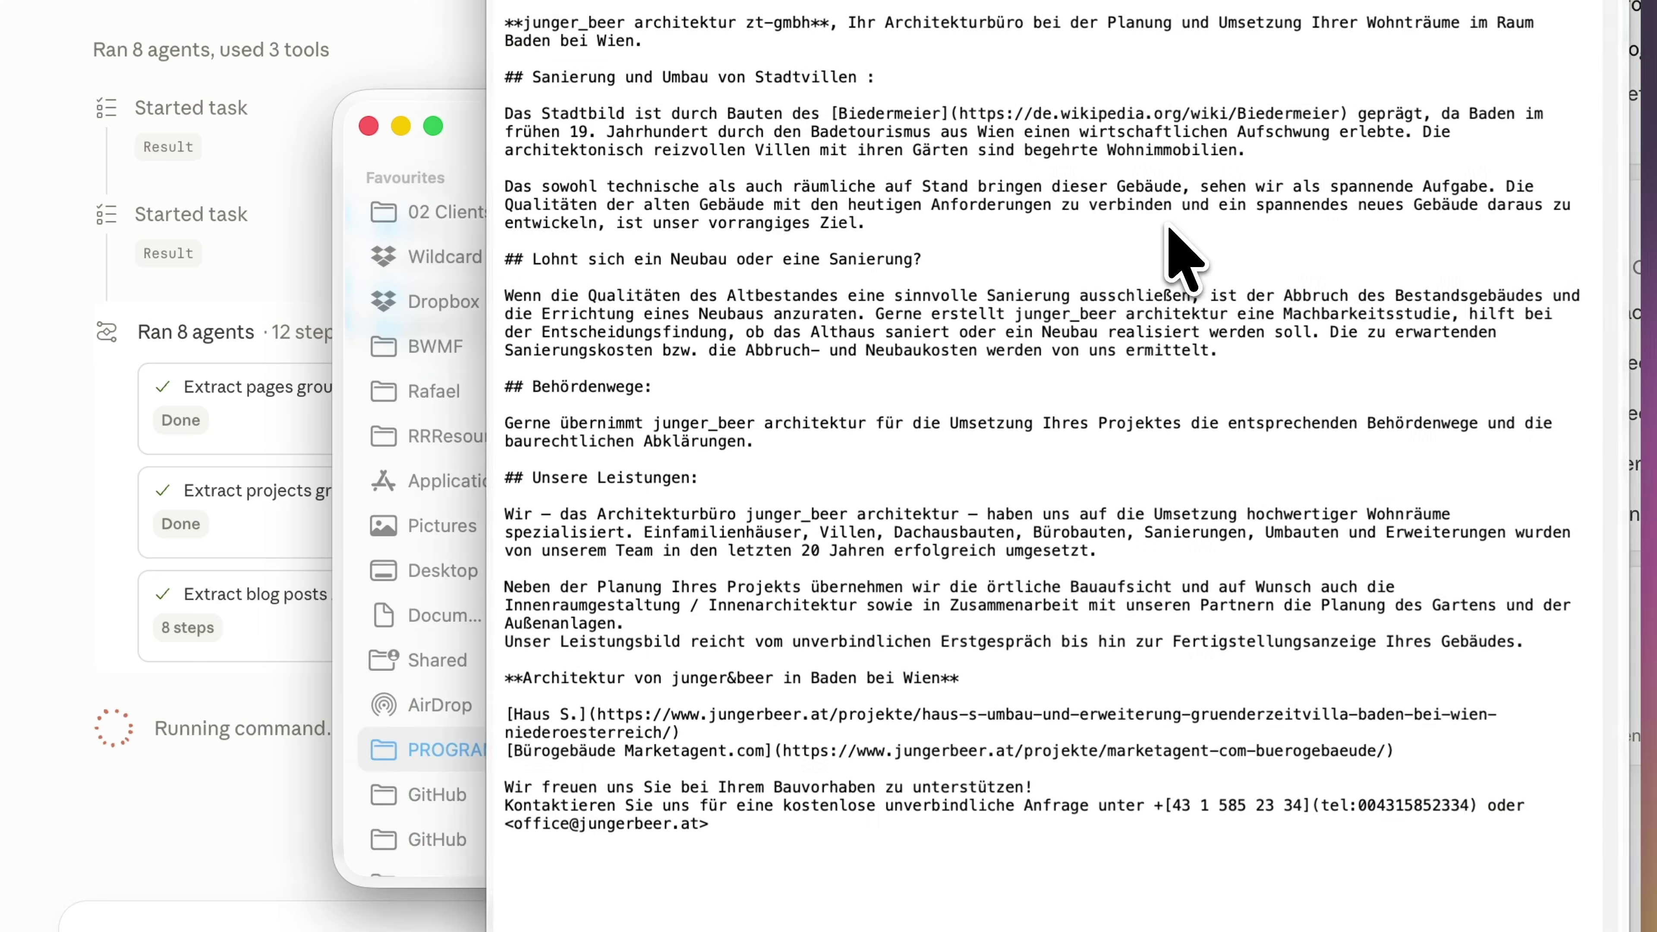
Step: Preview the extracted .md files one after another and read through their page texts
key("Down")
key("Down")
key("Down")
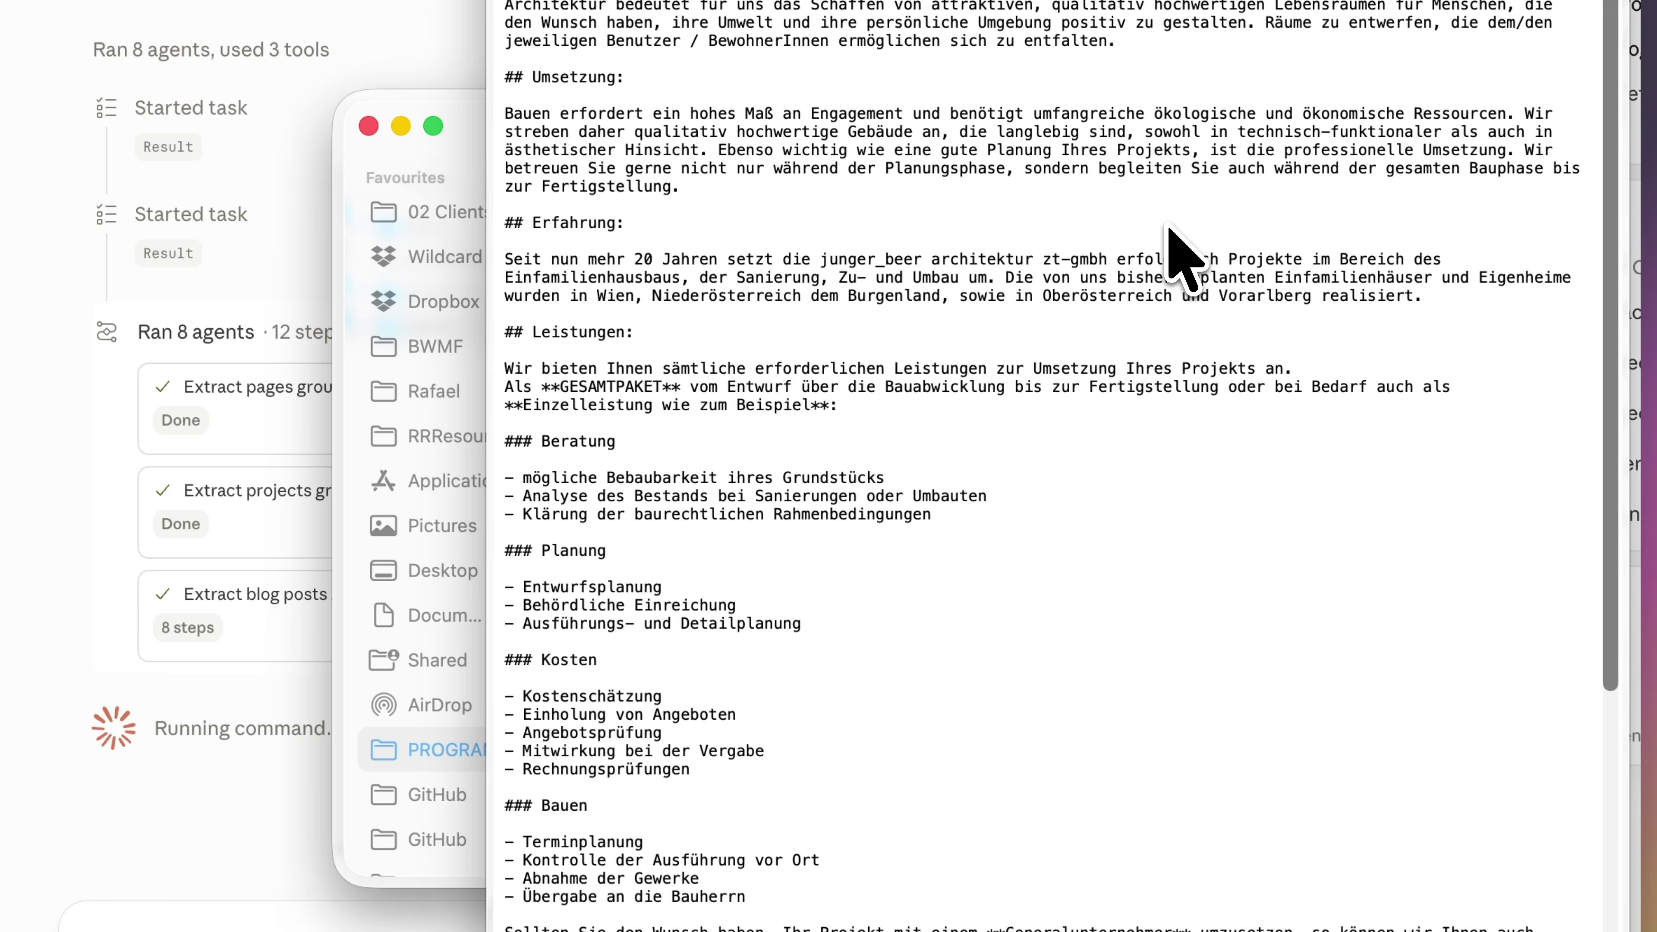
key("space")
scroll(914, 424, "down", 5)
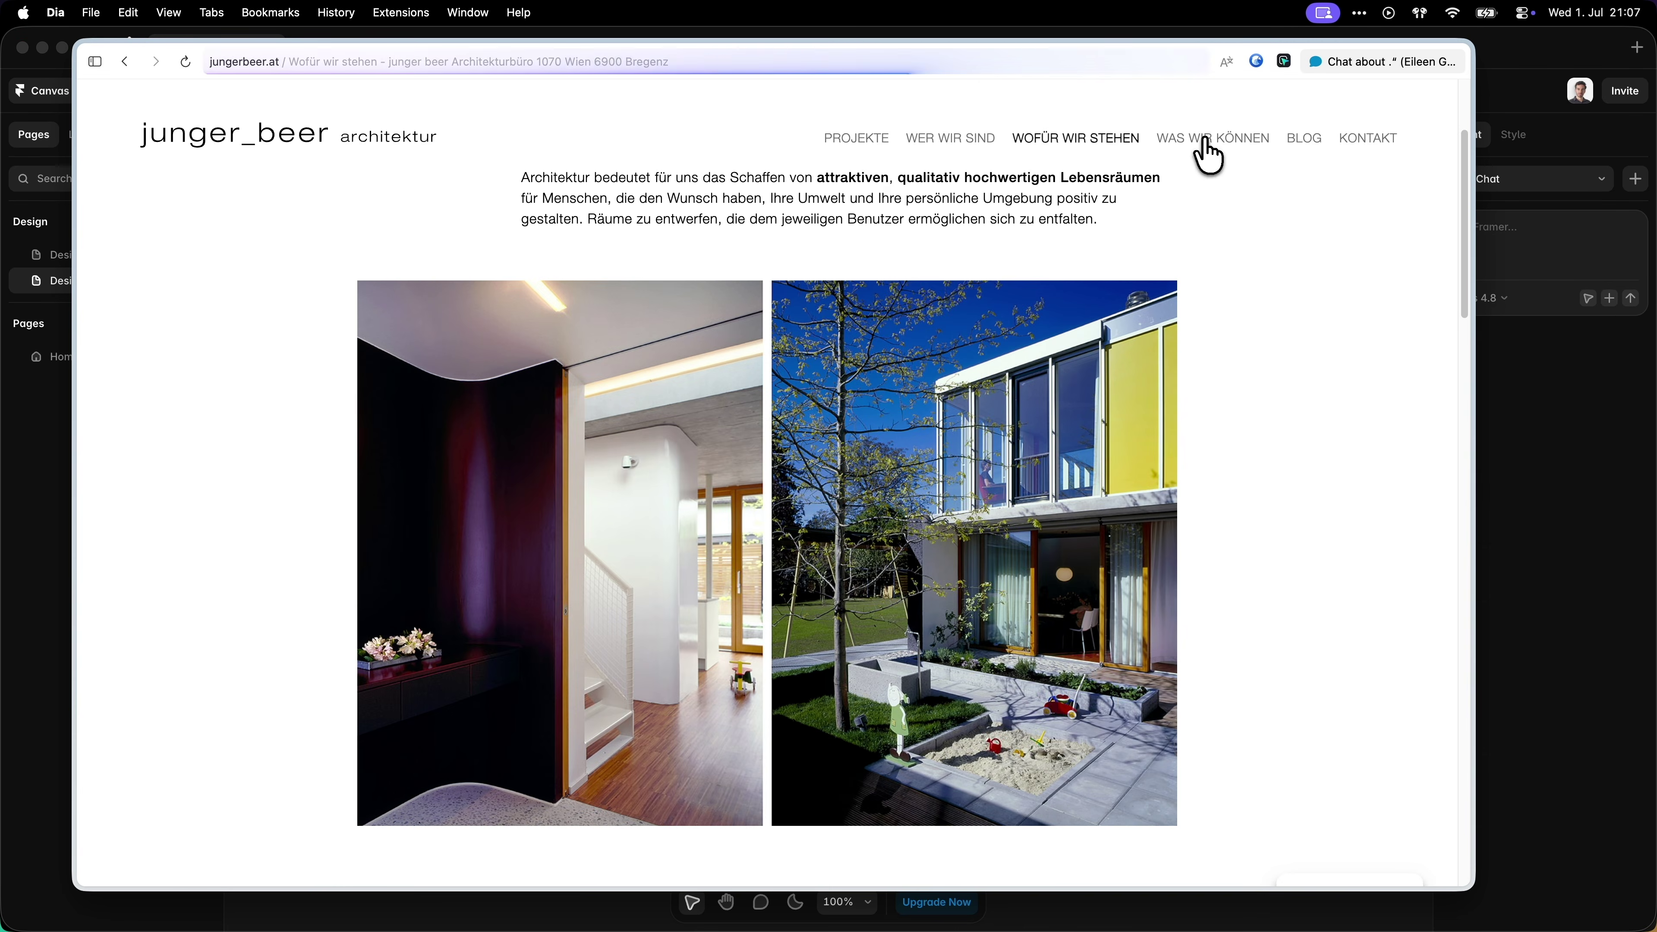
Step: Review the "Was wir können" page of jungerbeer.at and visit its Blog and Kontakt pages
left_click(1206, 140)
scroll(1073, 486, "down", 10)
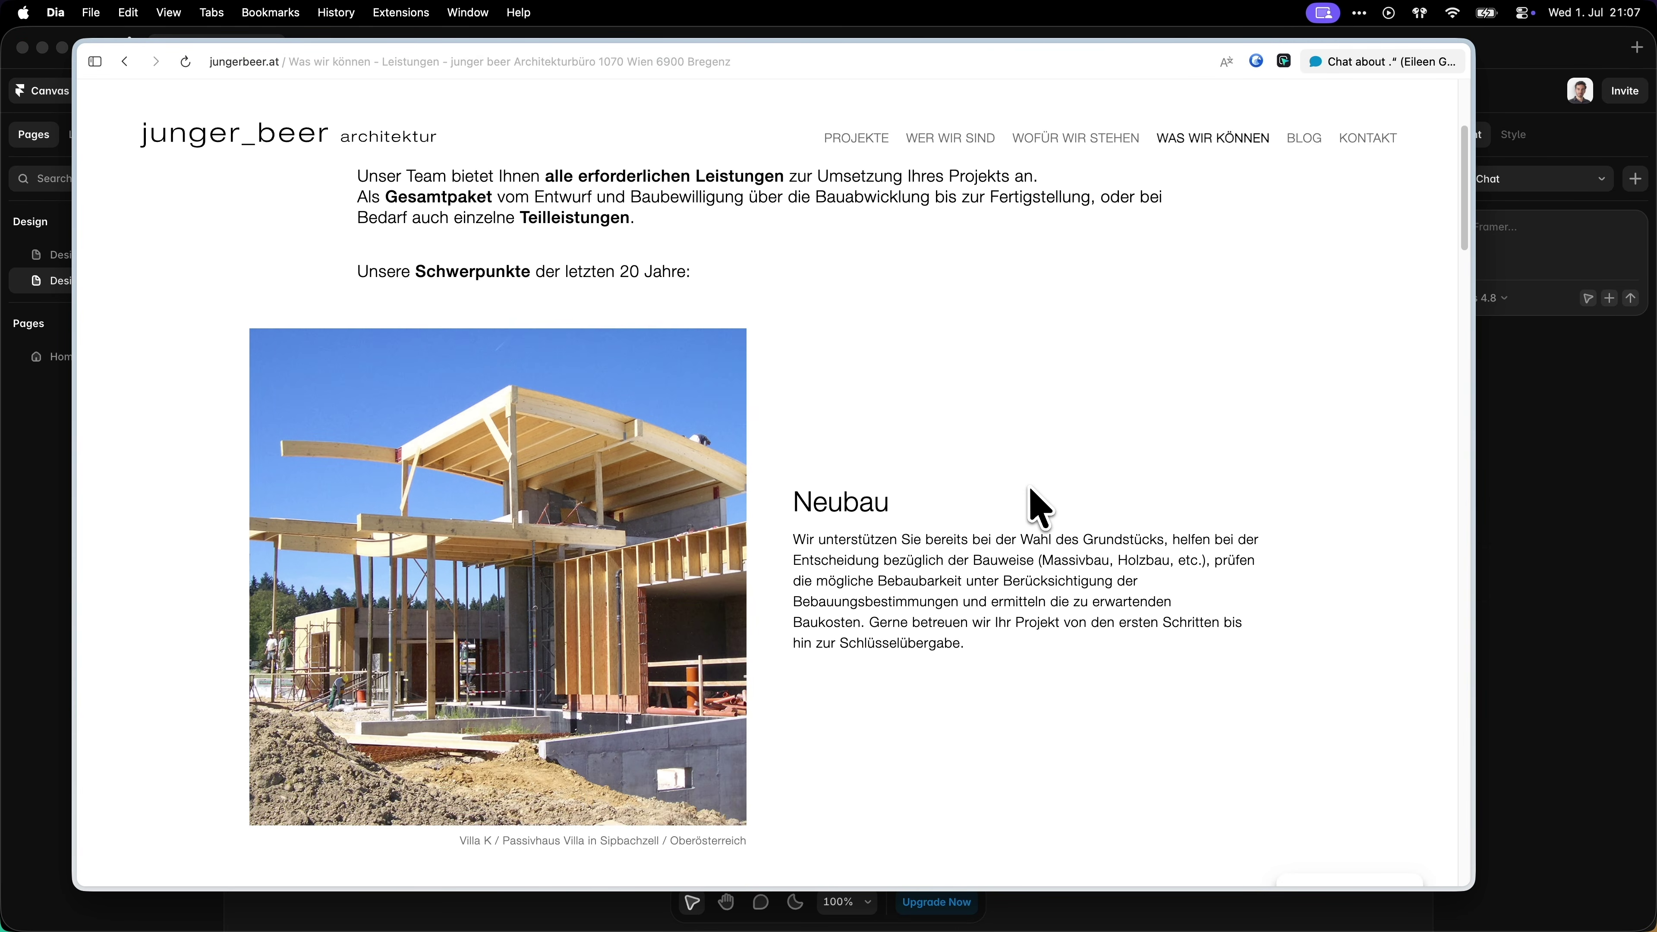
scroll(1040, 508, "up", 8)
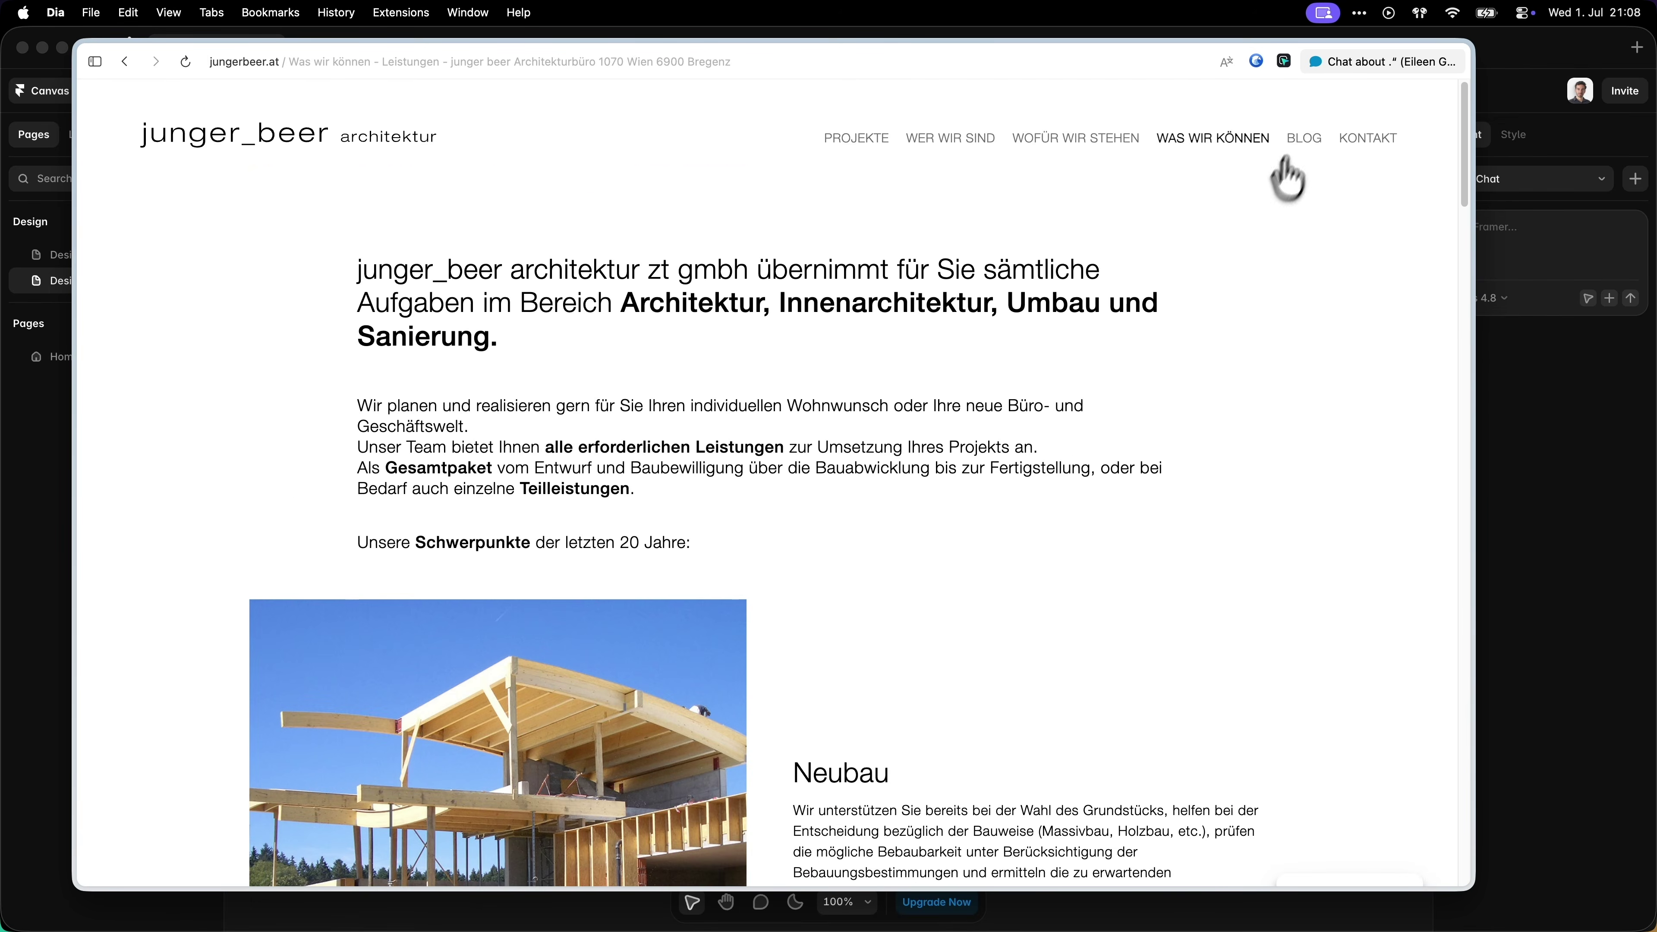
left_click(1301, 139)
left_click(1381, 147)
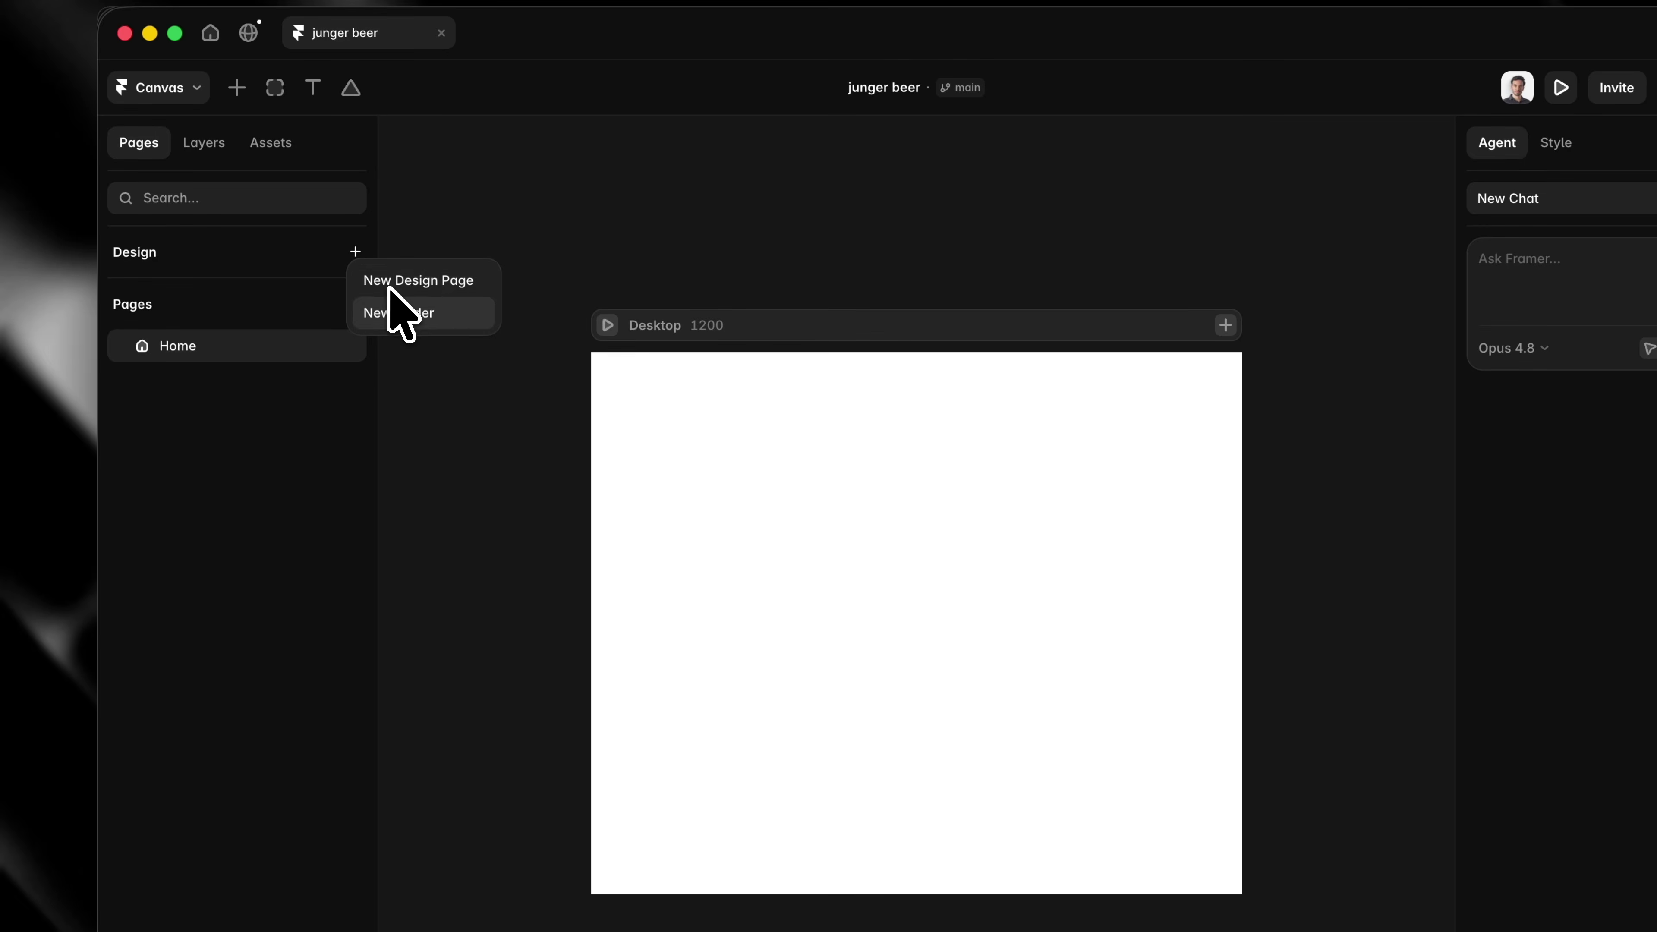
Step: Add a new design page to the junger beer project in Framer
left_click(408, 282)
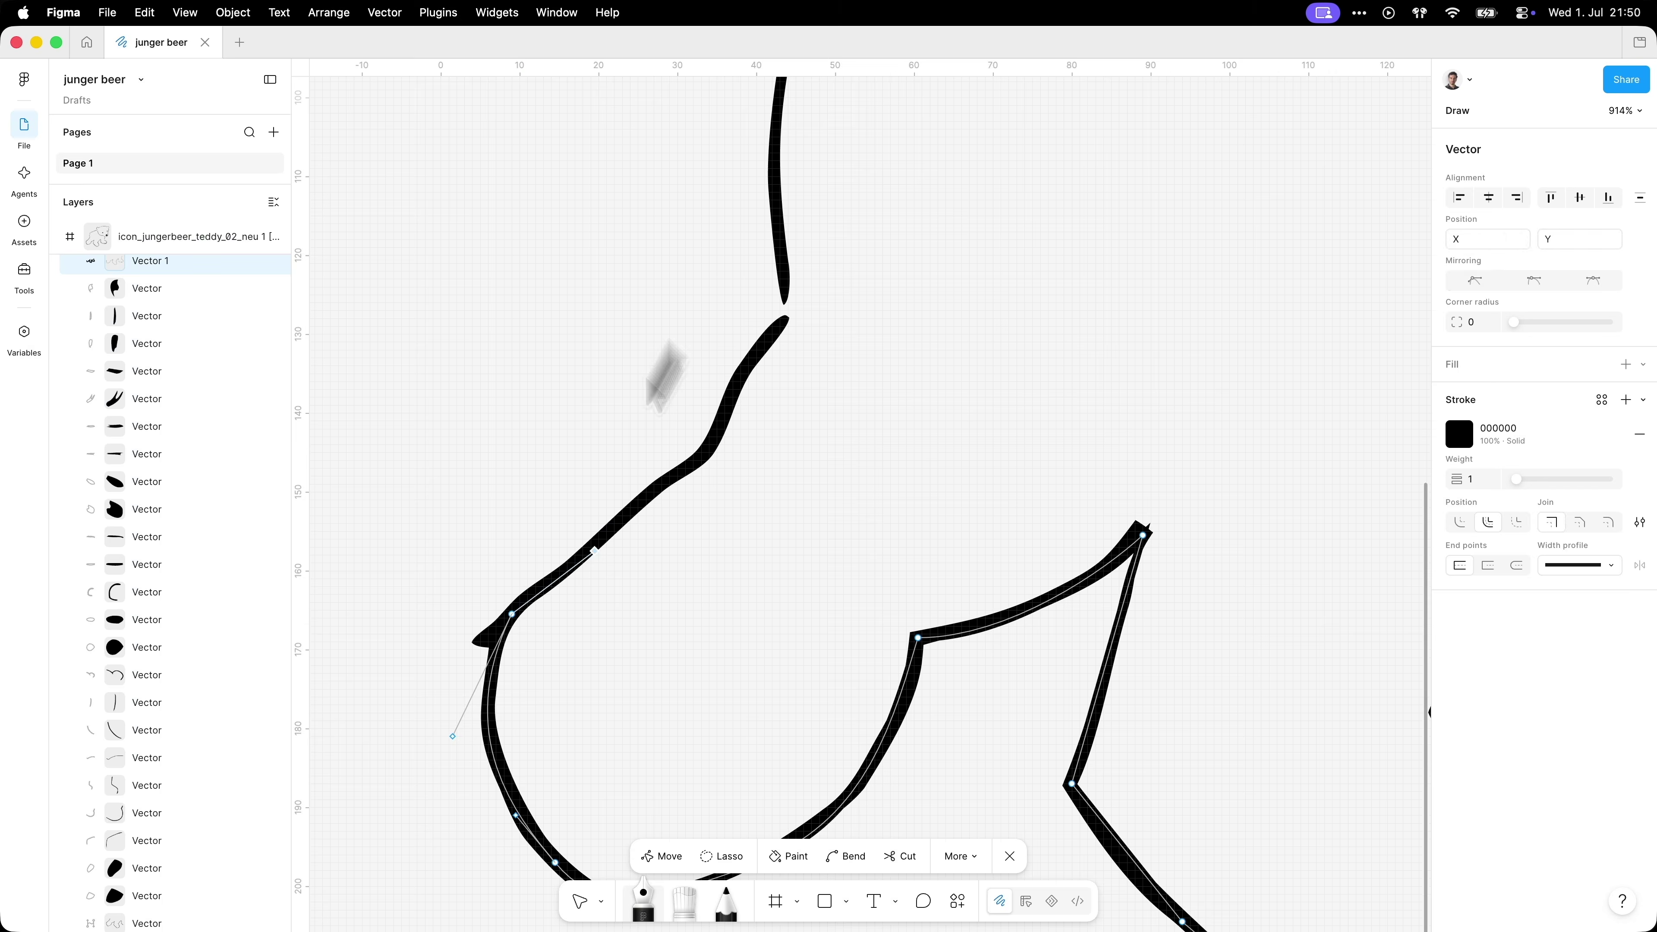
Step: Continue tracing the teddy bear icon's outline in Figma with the Pen tool, adding a point near the head contour
scroll(1169, 470, "right", 10)
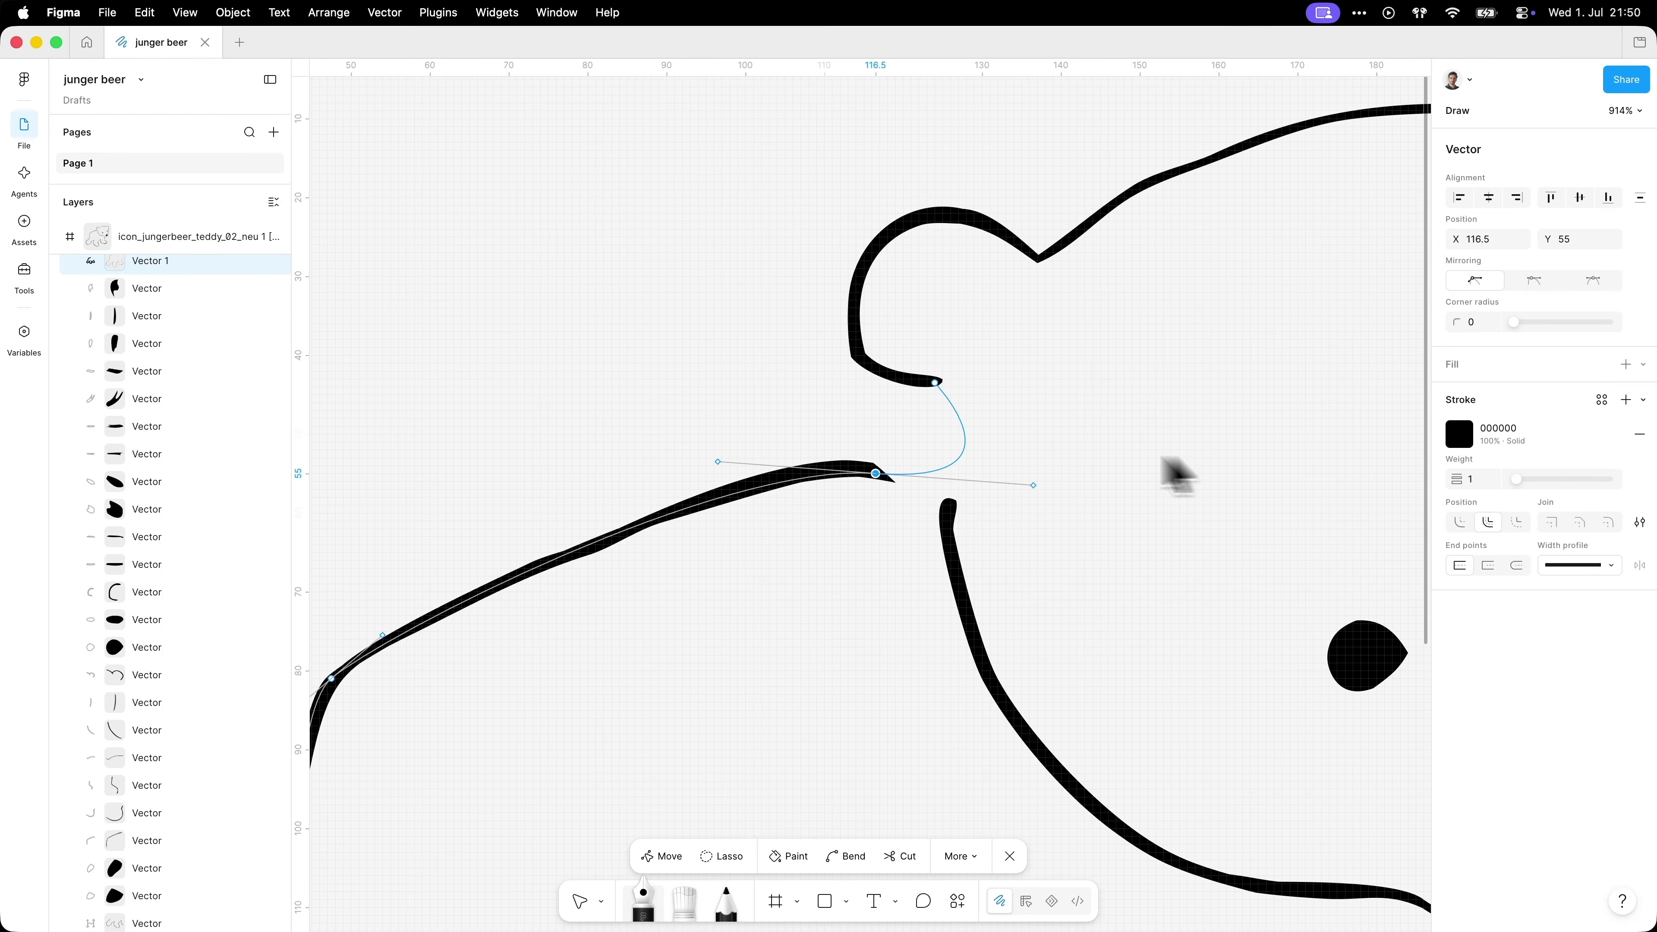
left_click(1024, 672)
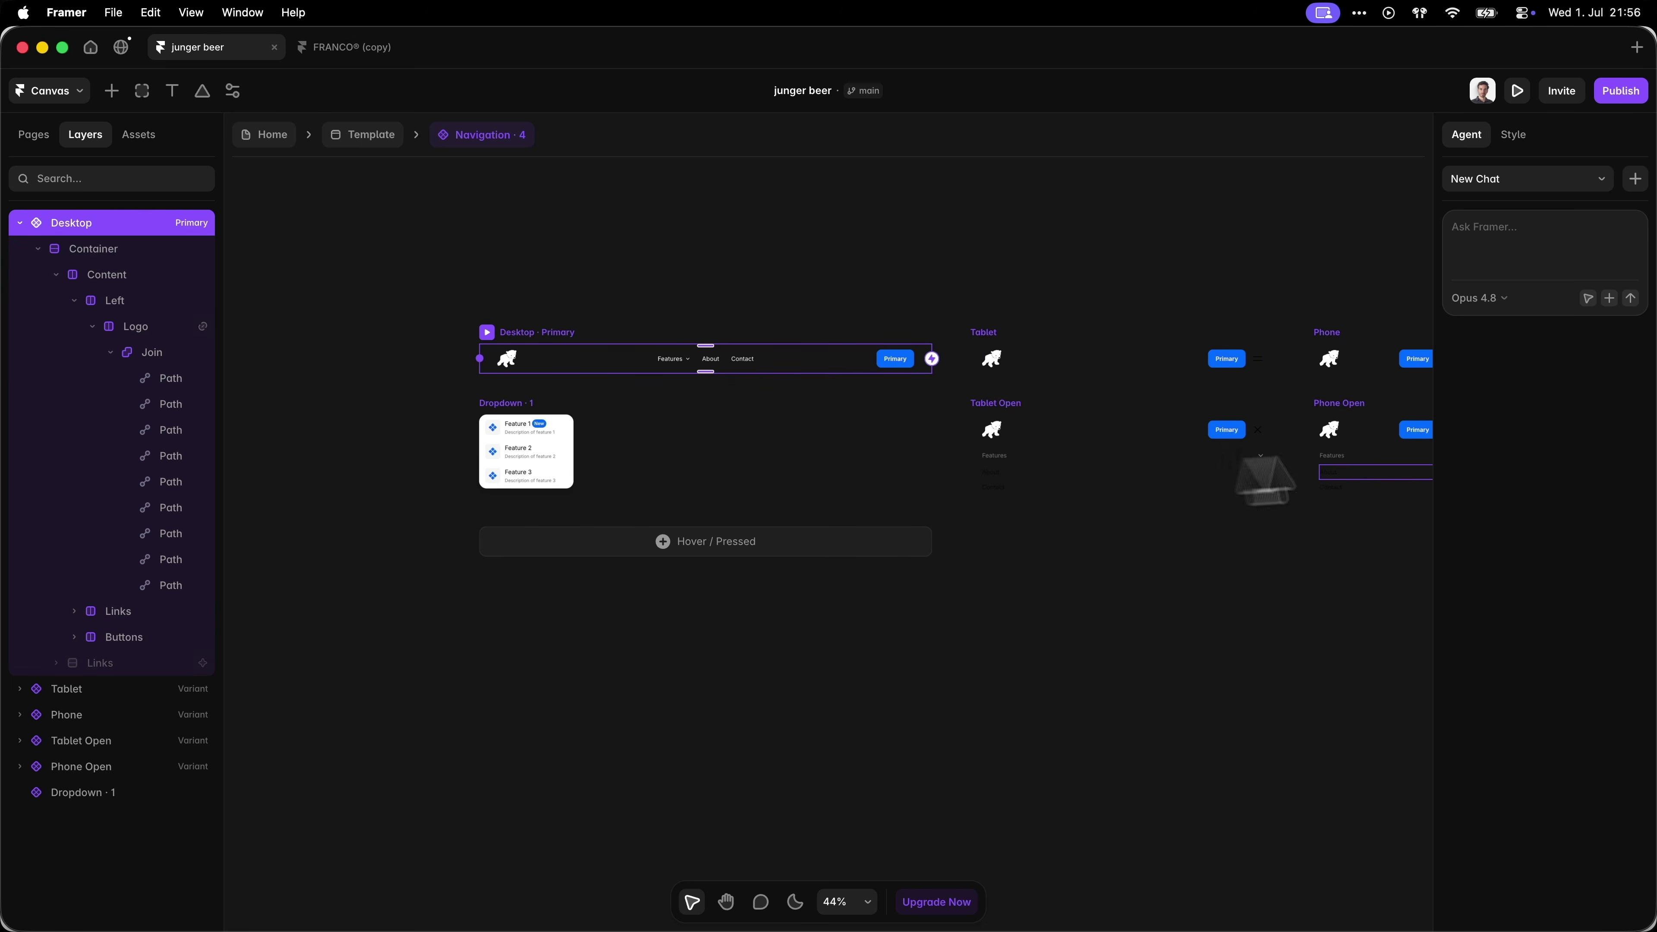
Step: Show the style properties of the navigation component's Desktop variant in Framer
left_click(1513, 135)
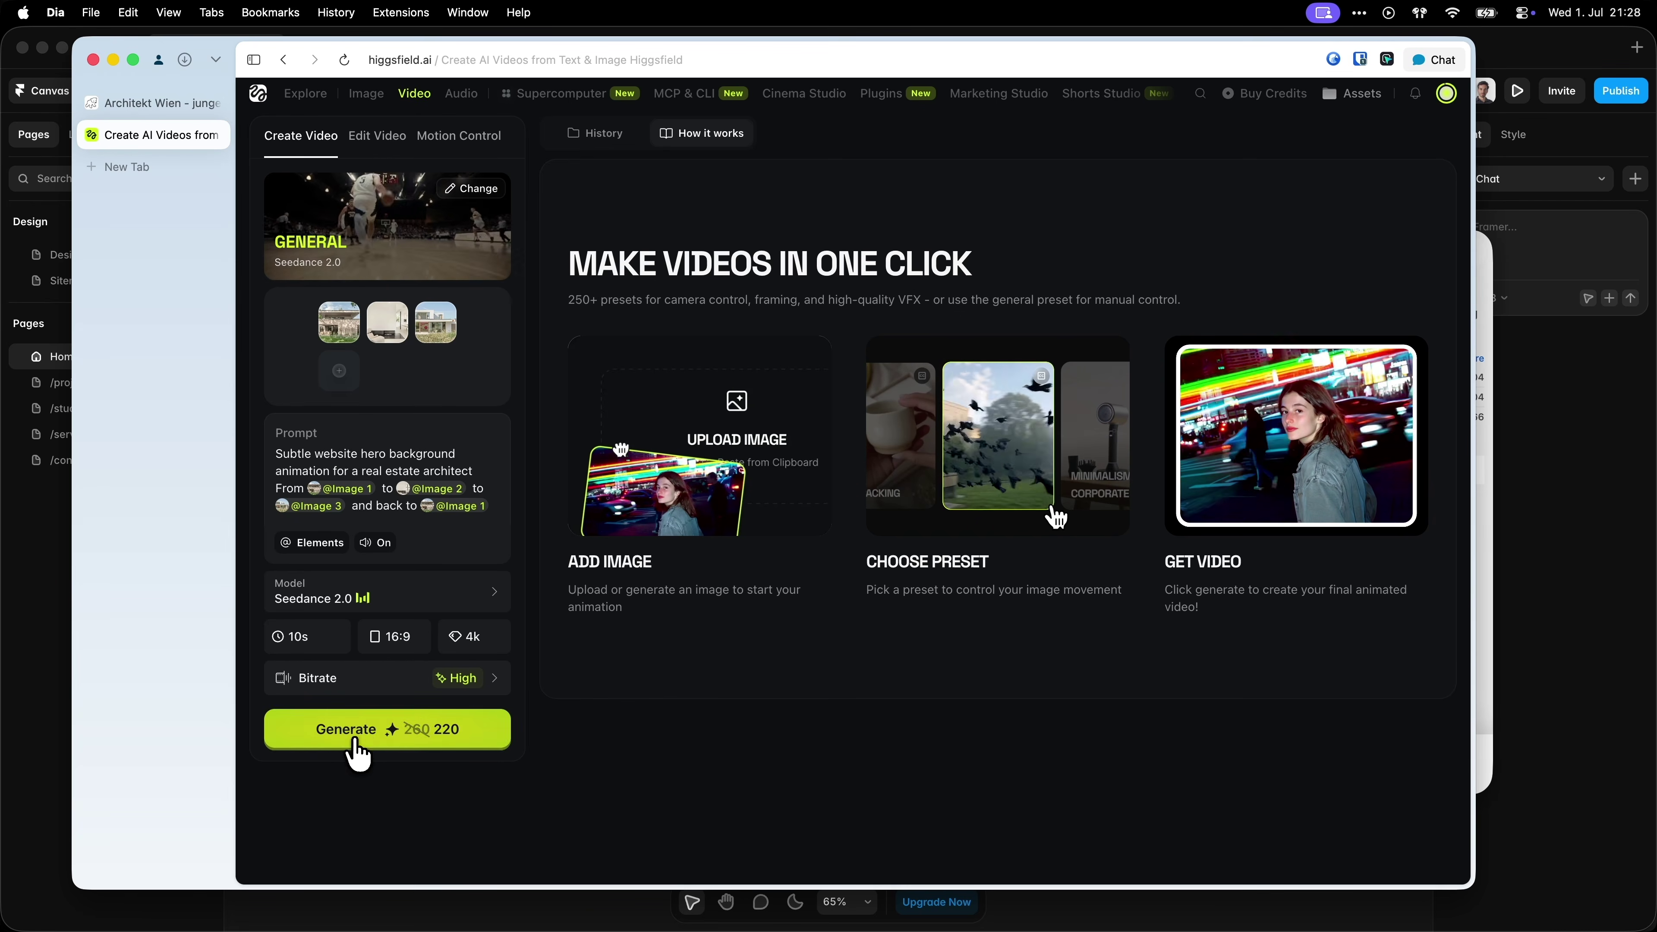
Step: Generate the 10-second, 16:9, 4k hero background video from the three house images with Seedance 2.0 in Higgsfield
left_click(355, 740)
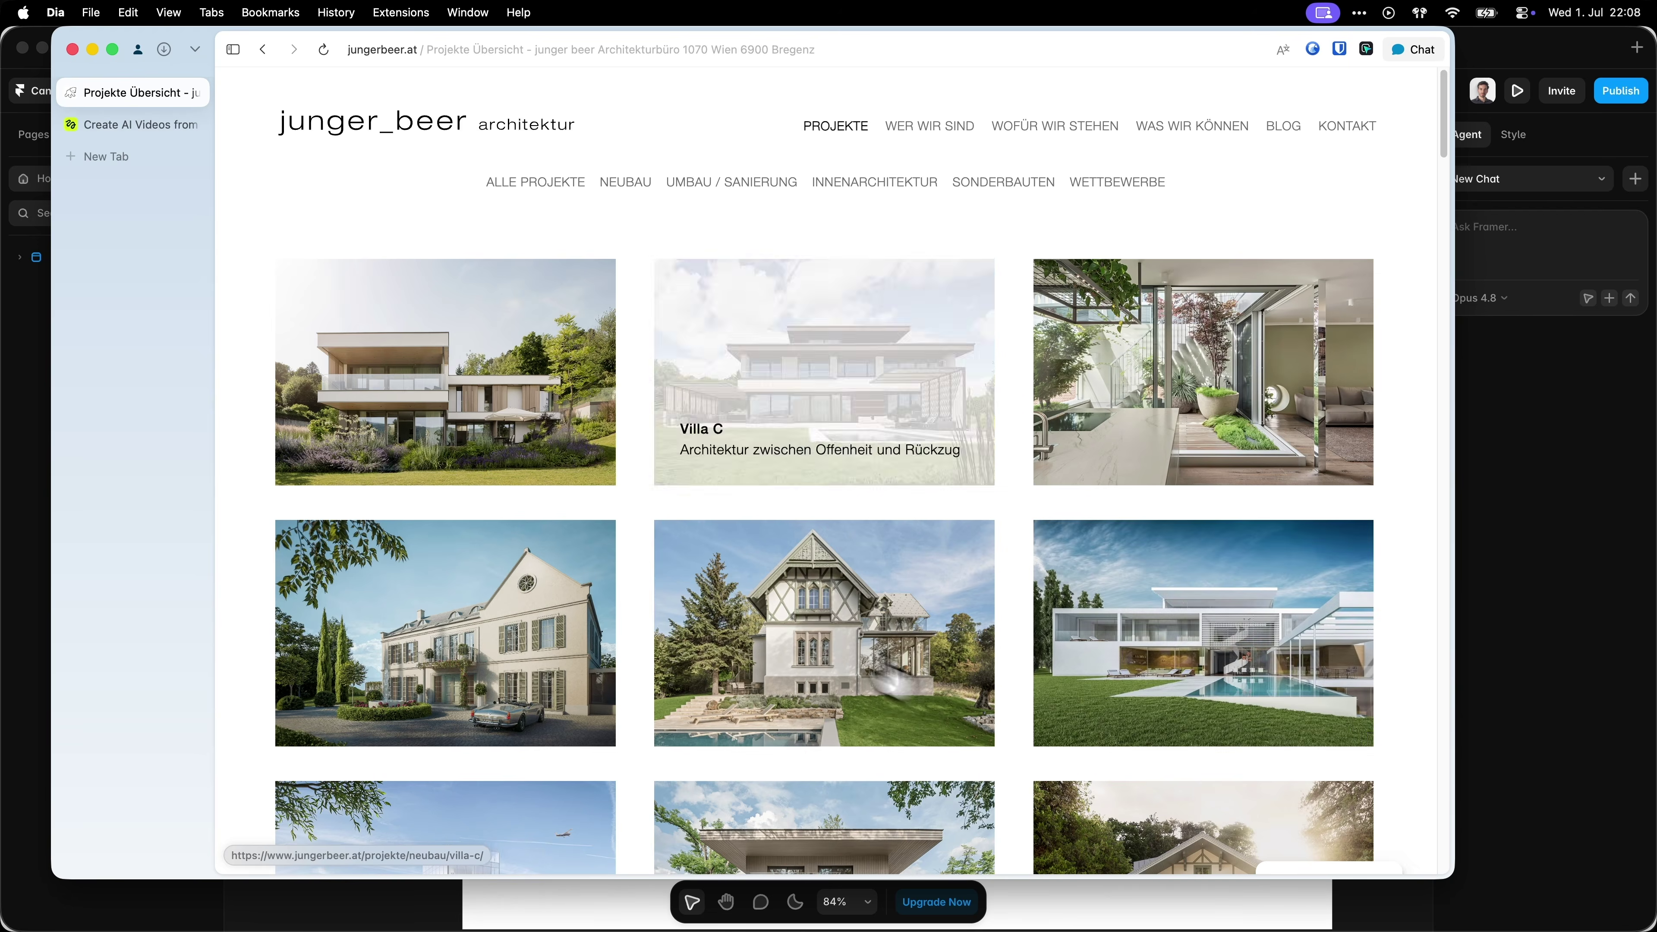
Step: Look through the Villa HO project page on jungerbeer.at and its linked blog article, and return to the project page
left_click(539, 421)
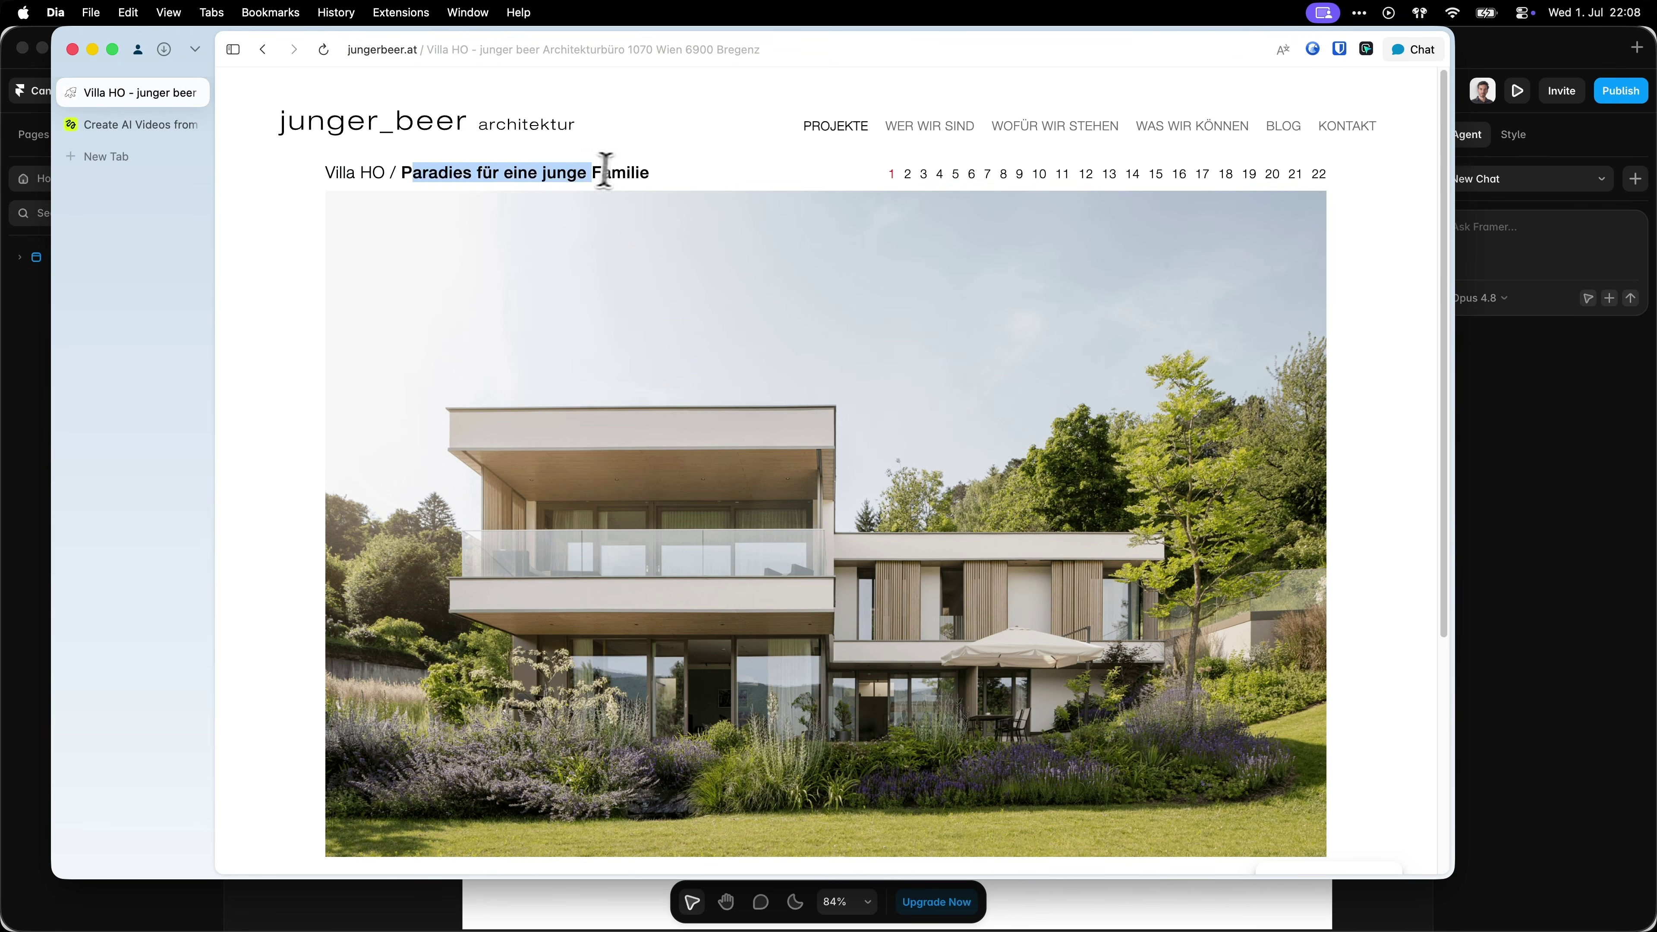
left_click_drag(606, 171, 607, 172)
scroll(923, 313, "down", 5)
left_click(344, 589)
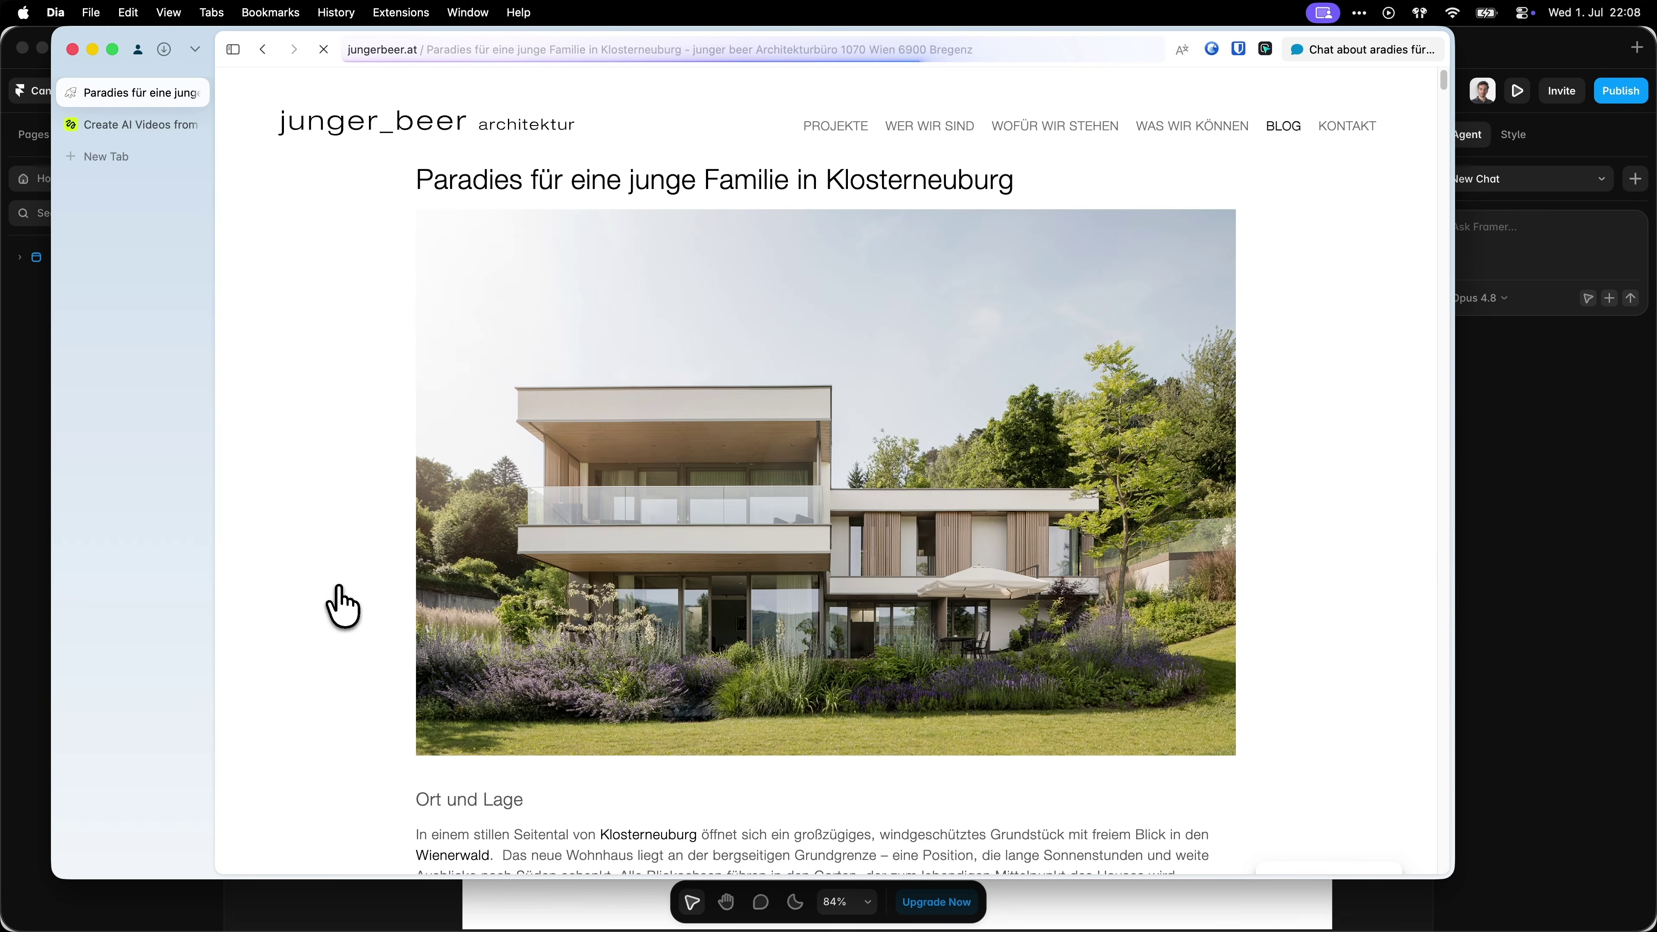
scroll(693, 241, "down", 20)
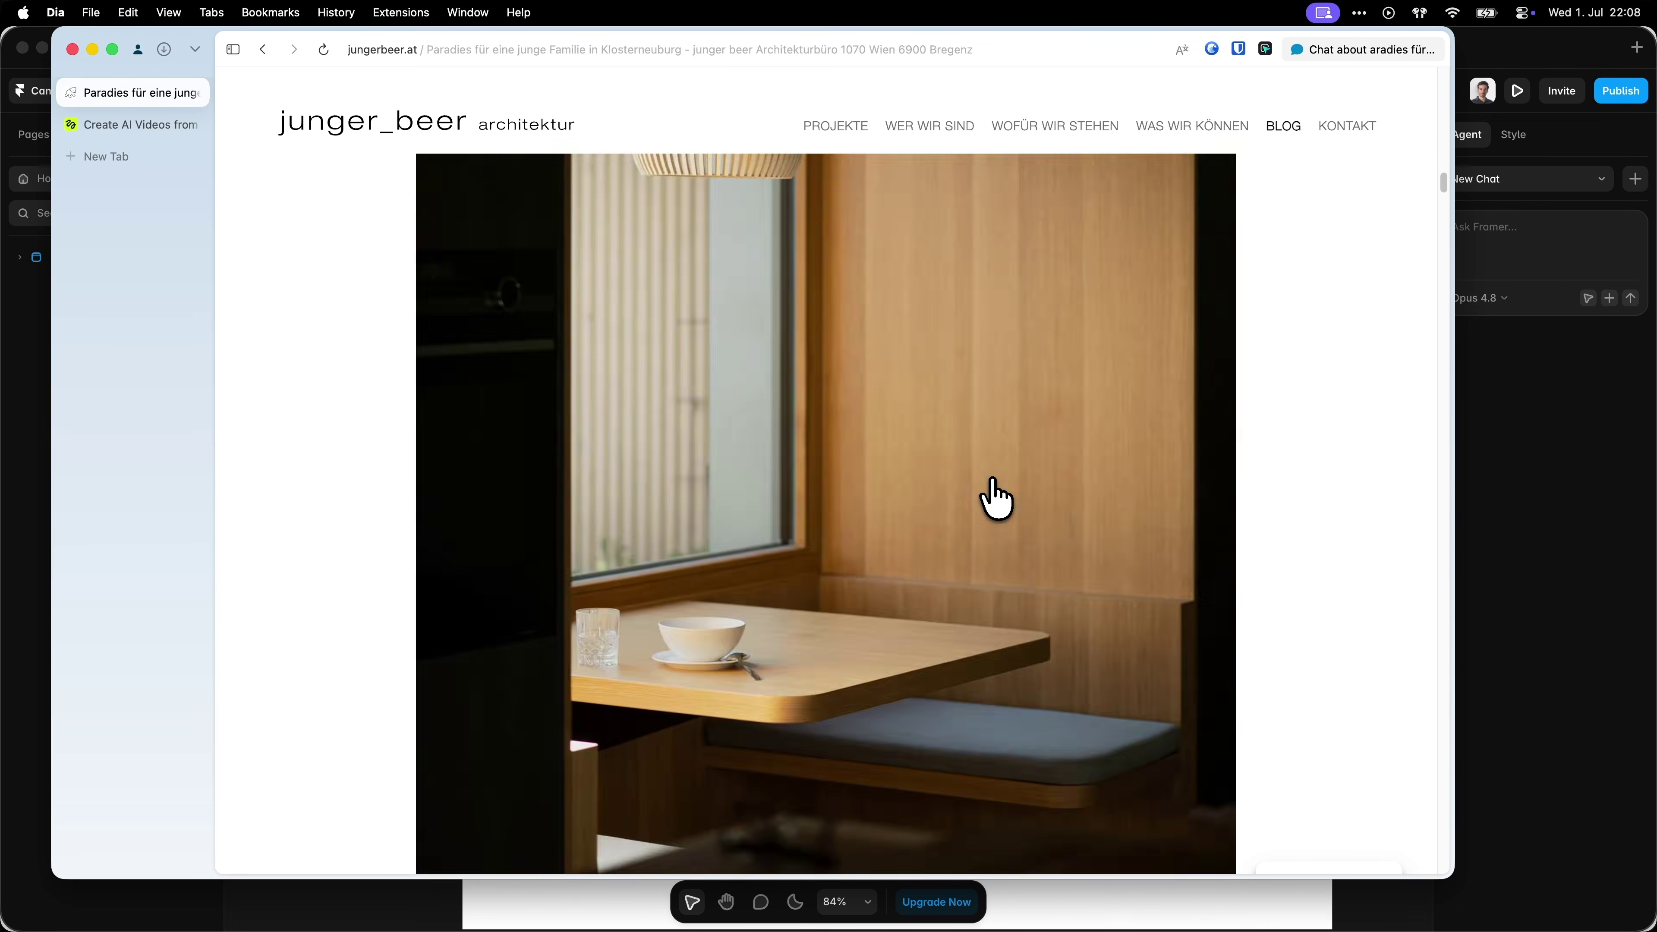
scroll(995, 499, "up", 20)
left_click(263, 49)
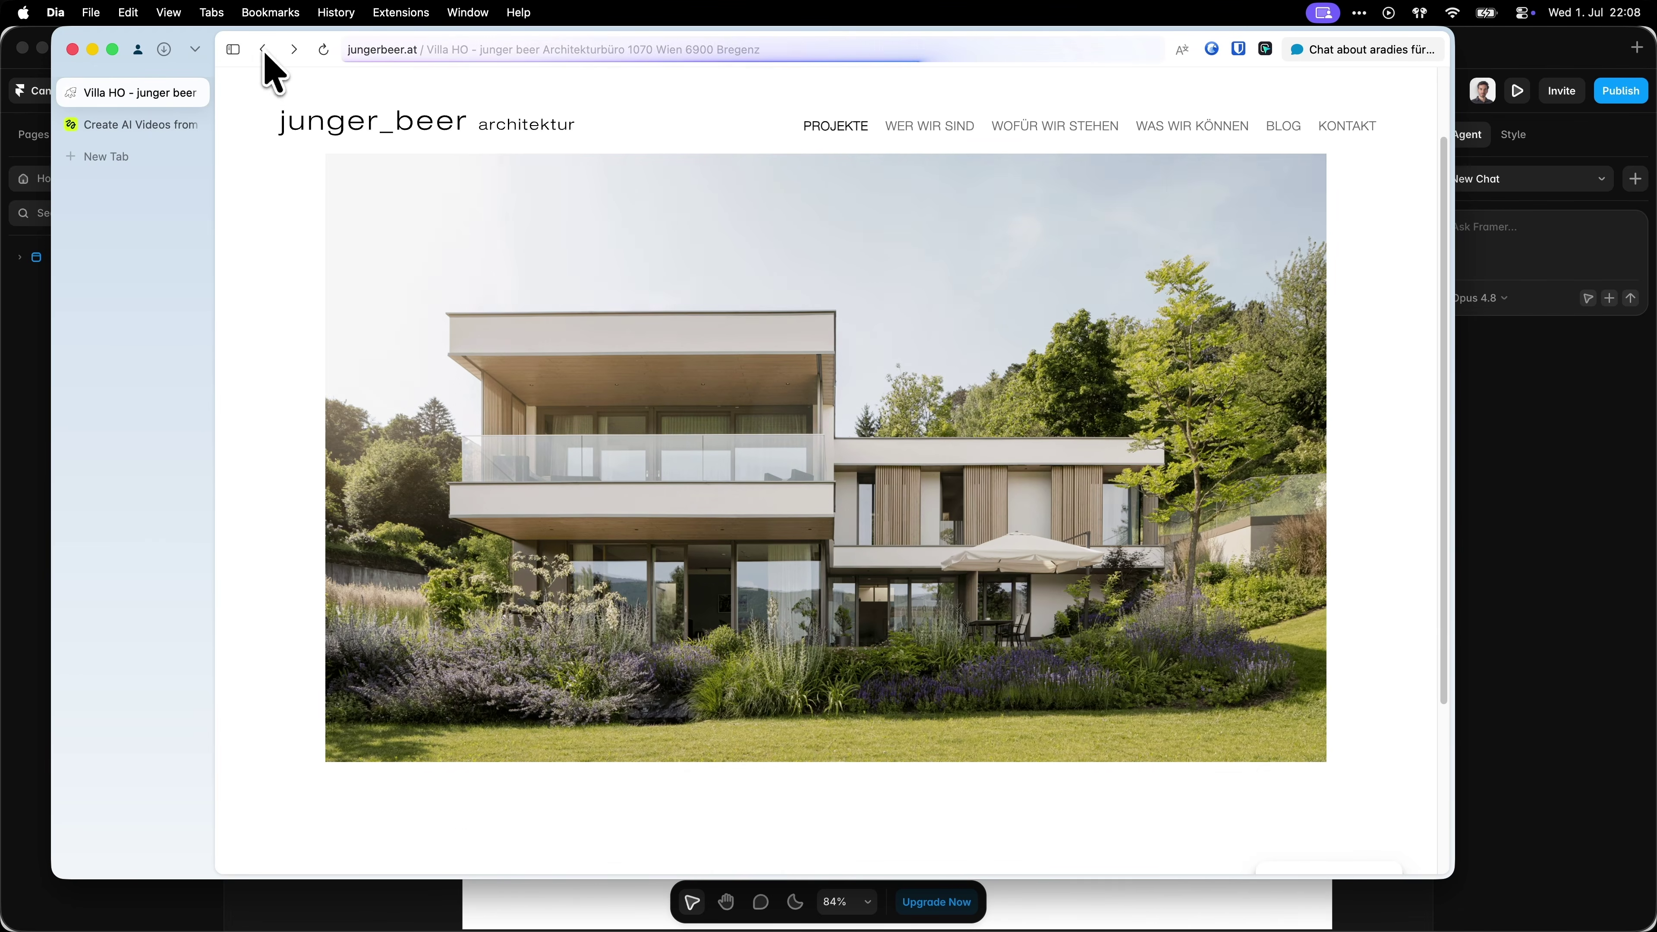
Step: Switch to Finder and look at the exported startseite.md file with the list of projects
left_click(418, 907)
left_click(961, 90)
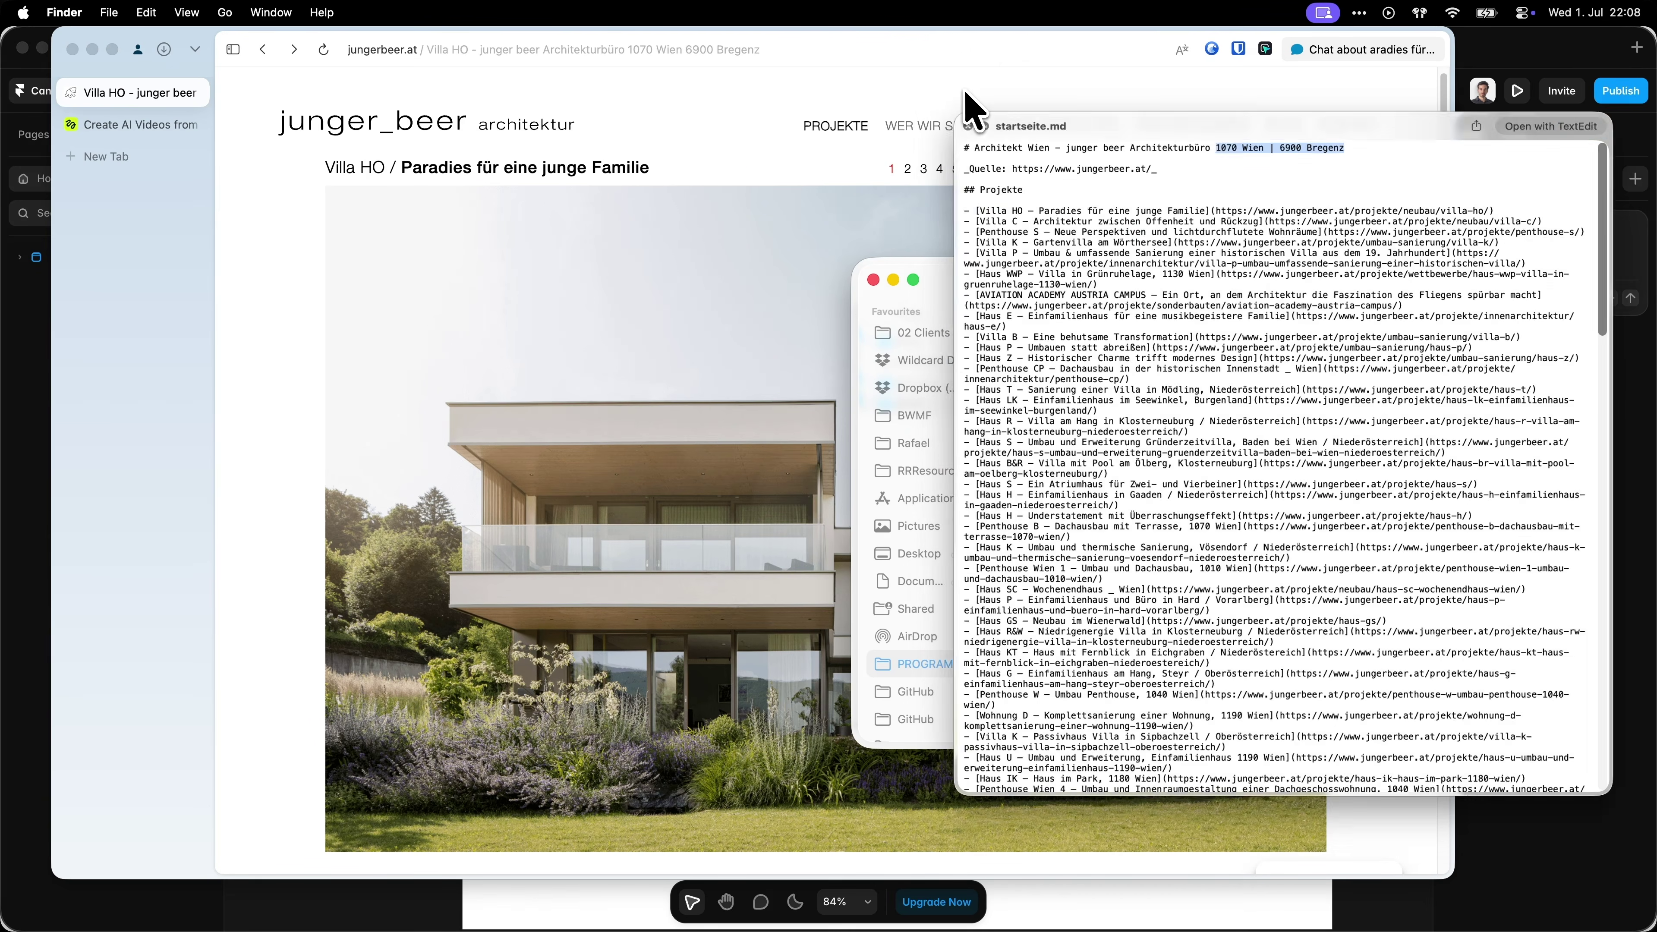
left_click(1252, 385)
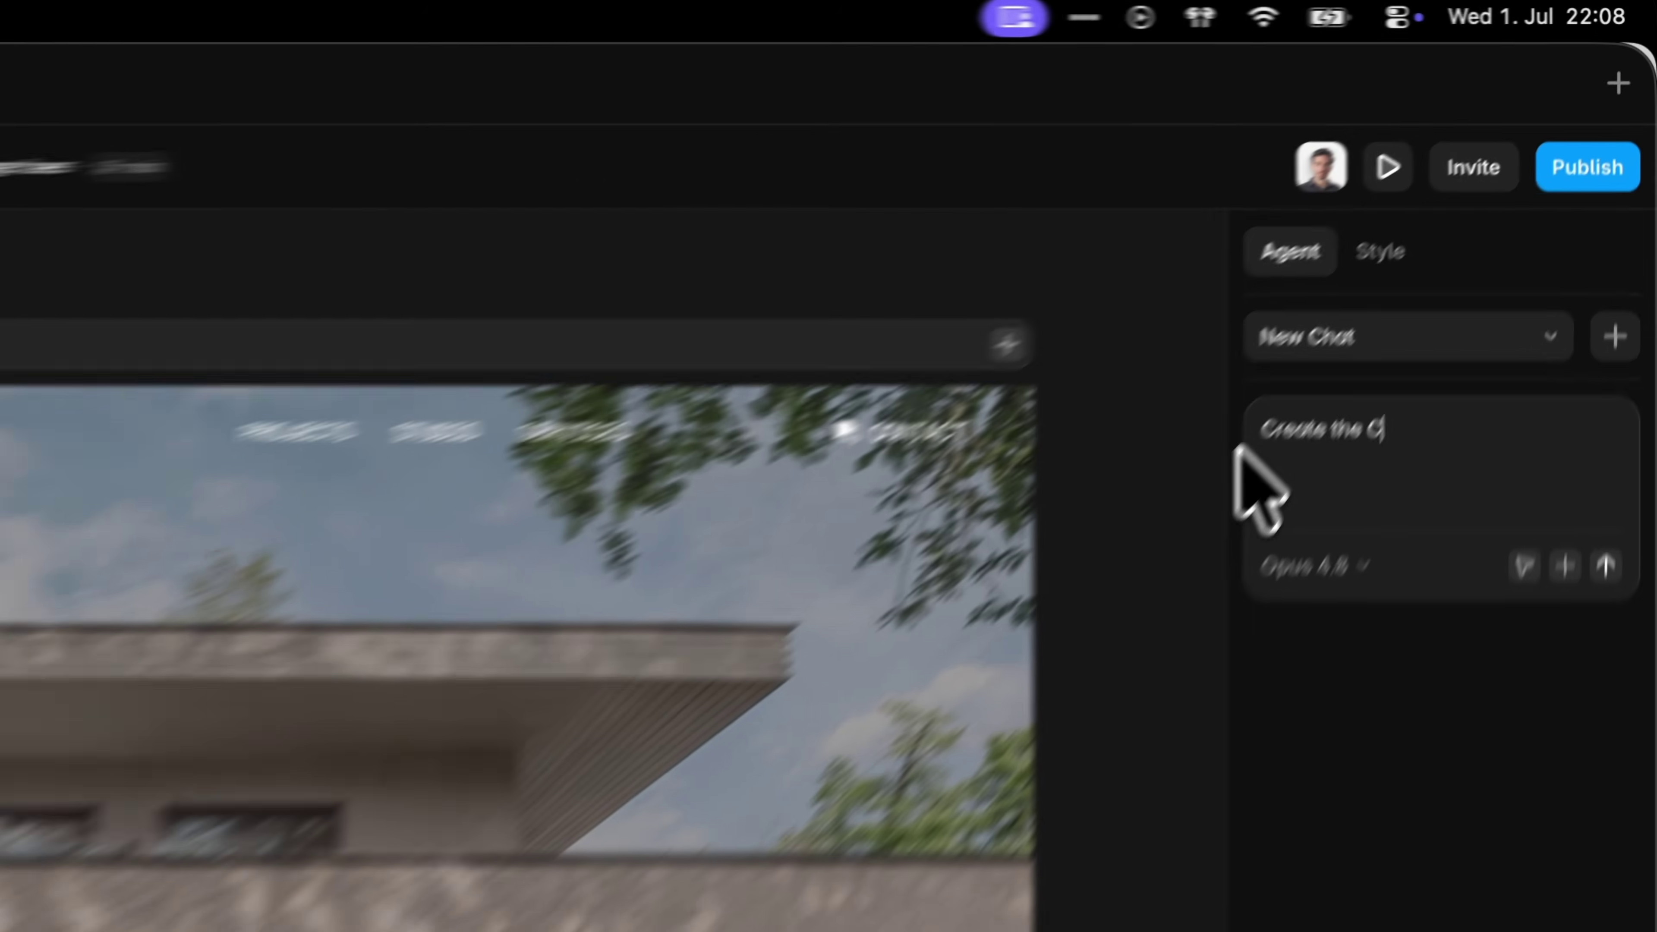
Step: Ask the Framer agent to create a CMS with all relevant fields and one entry per project, attaching projekte_alle.md as source
type("MS for all the projects of th")
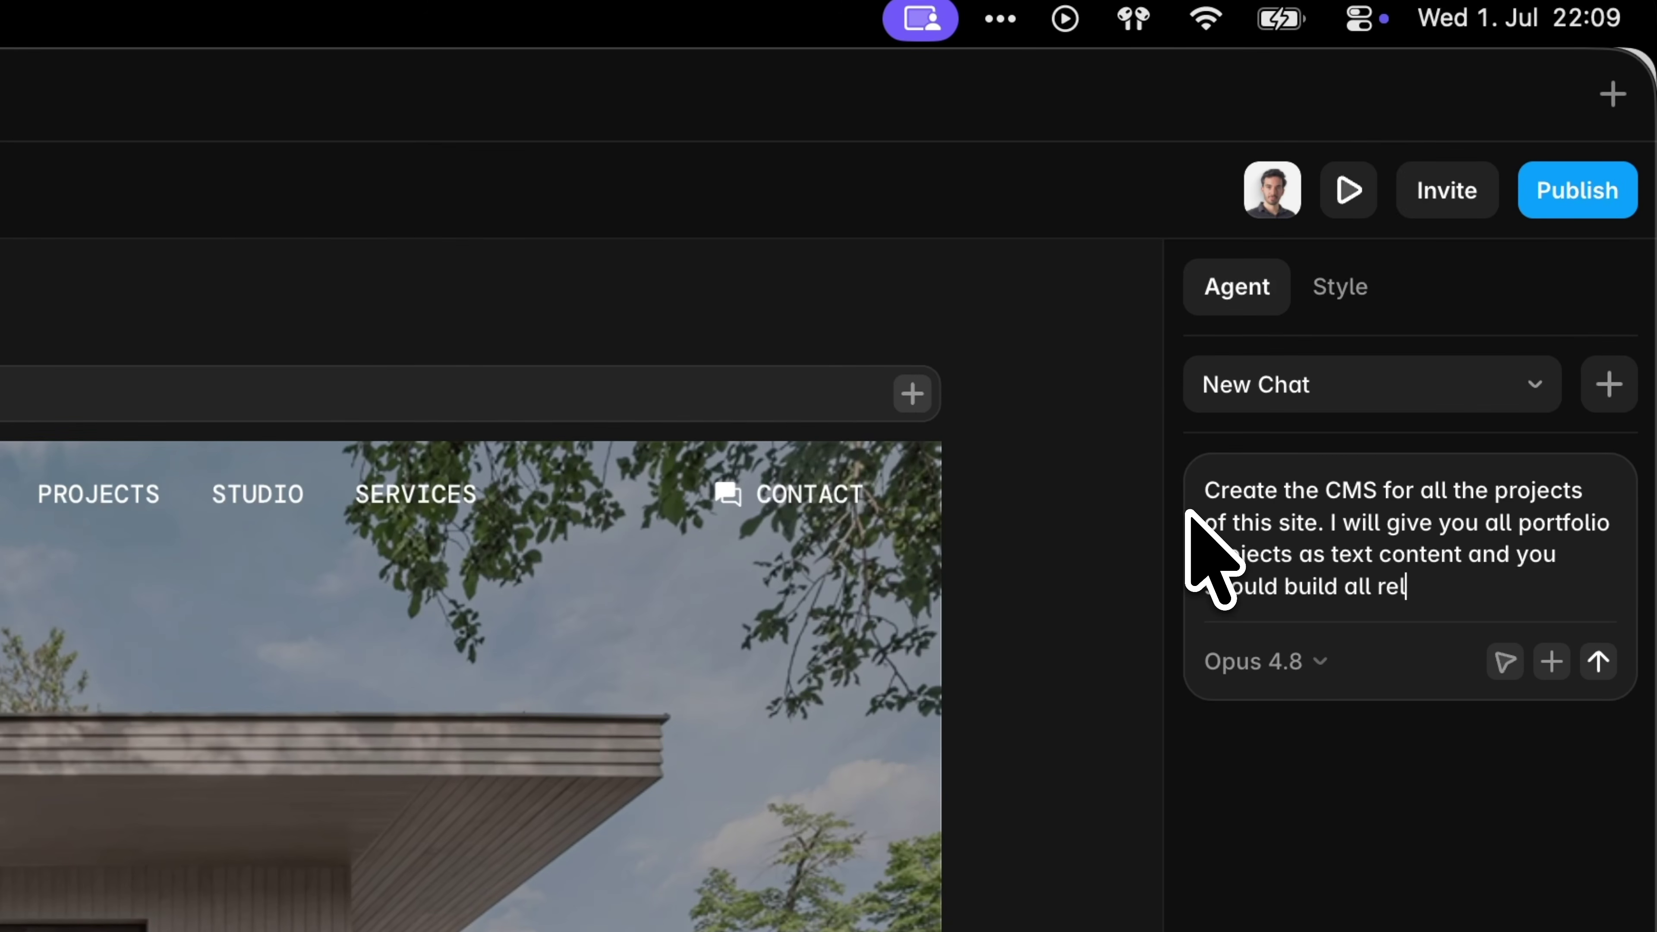
type("CMS entries per project.")
left_click_drag(1058, 533, 1528, 302)
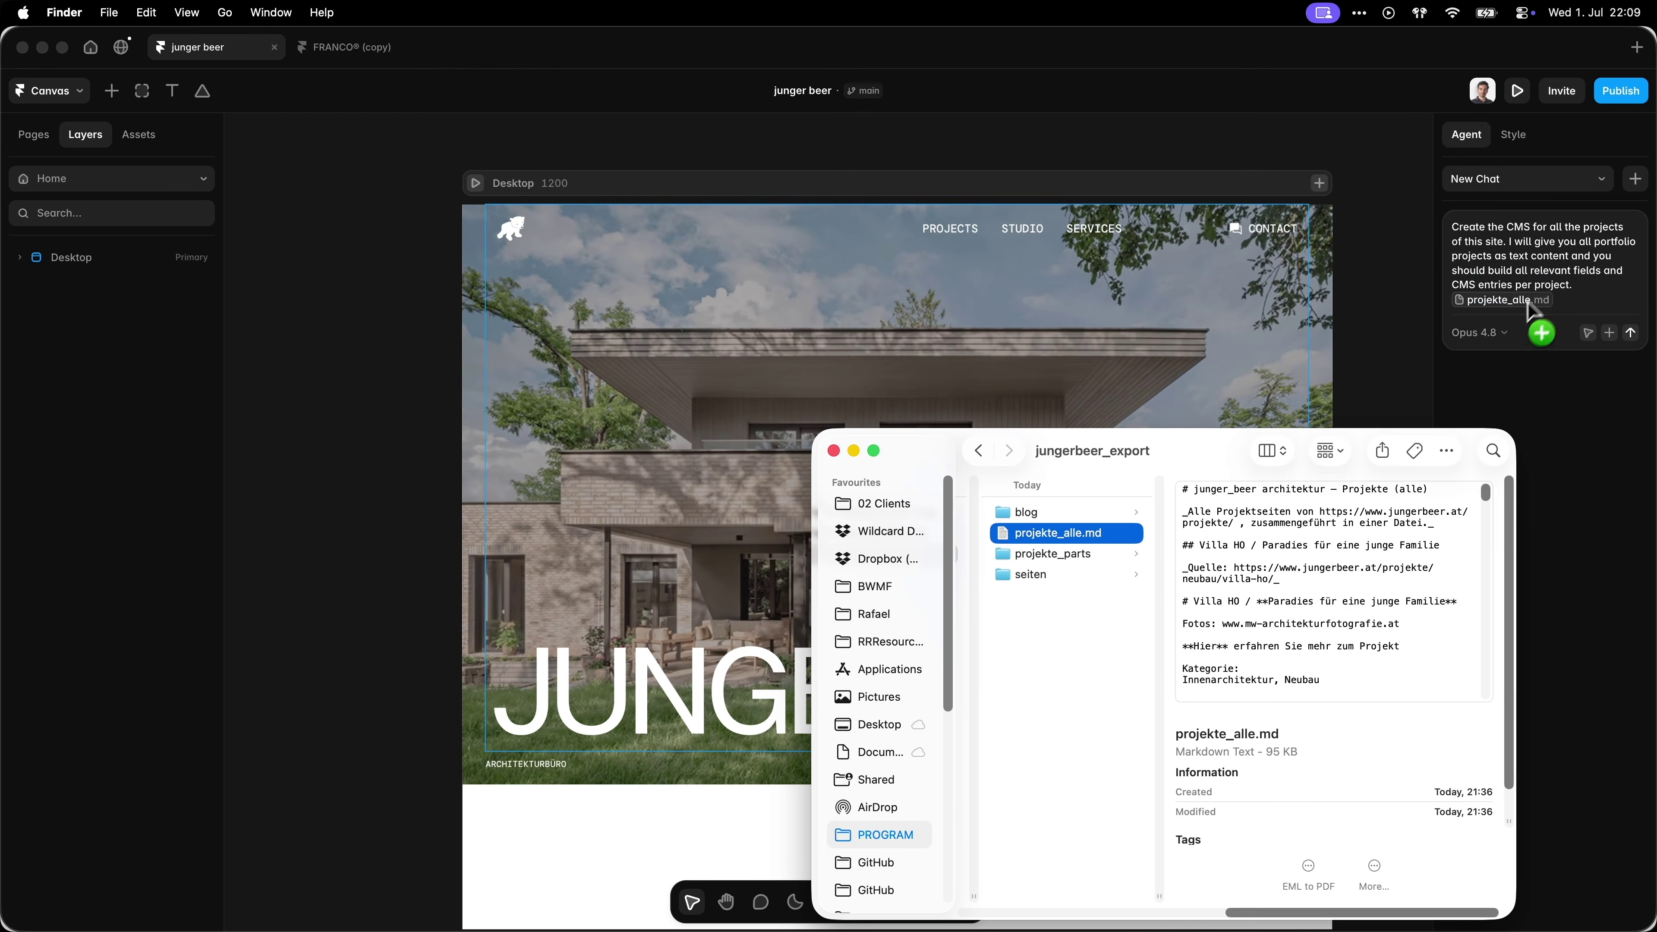
key("super+Tab")
key("Return")
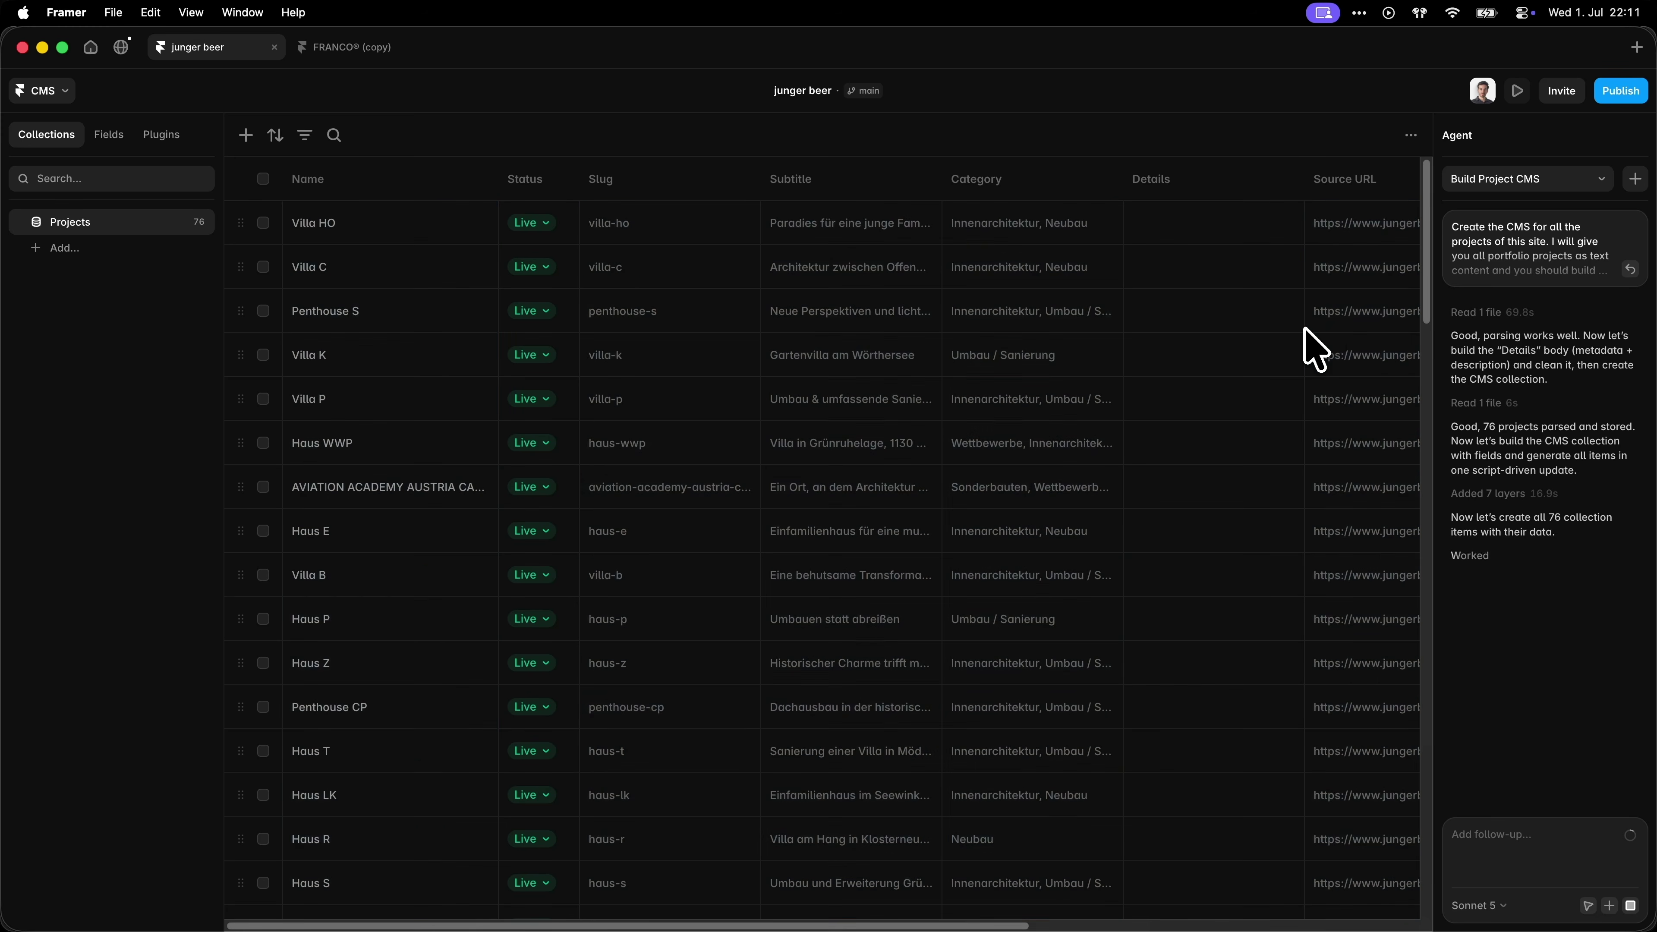
Step: Inspect the fields of the Villa HO entry in the Projects collection and close it
left_click(476, 223)
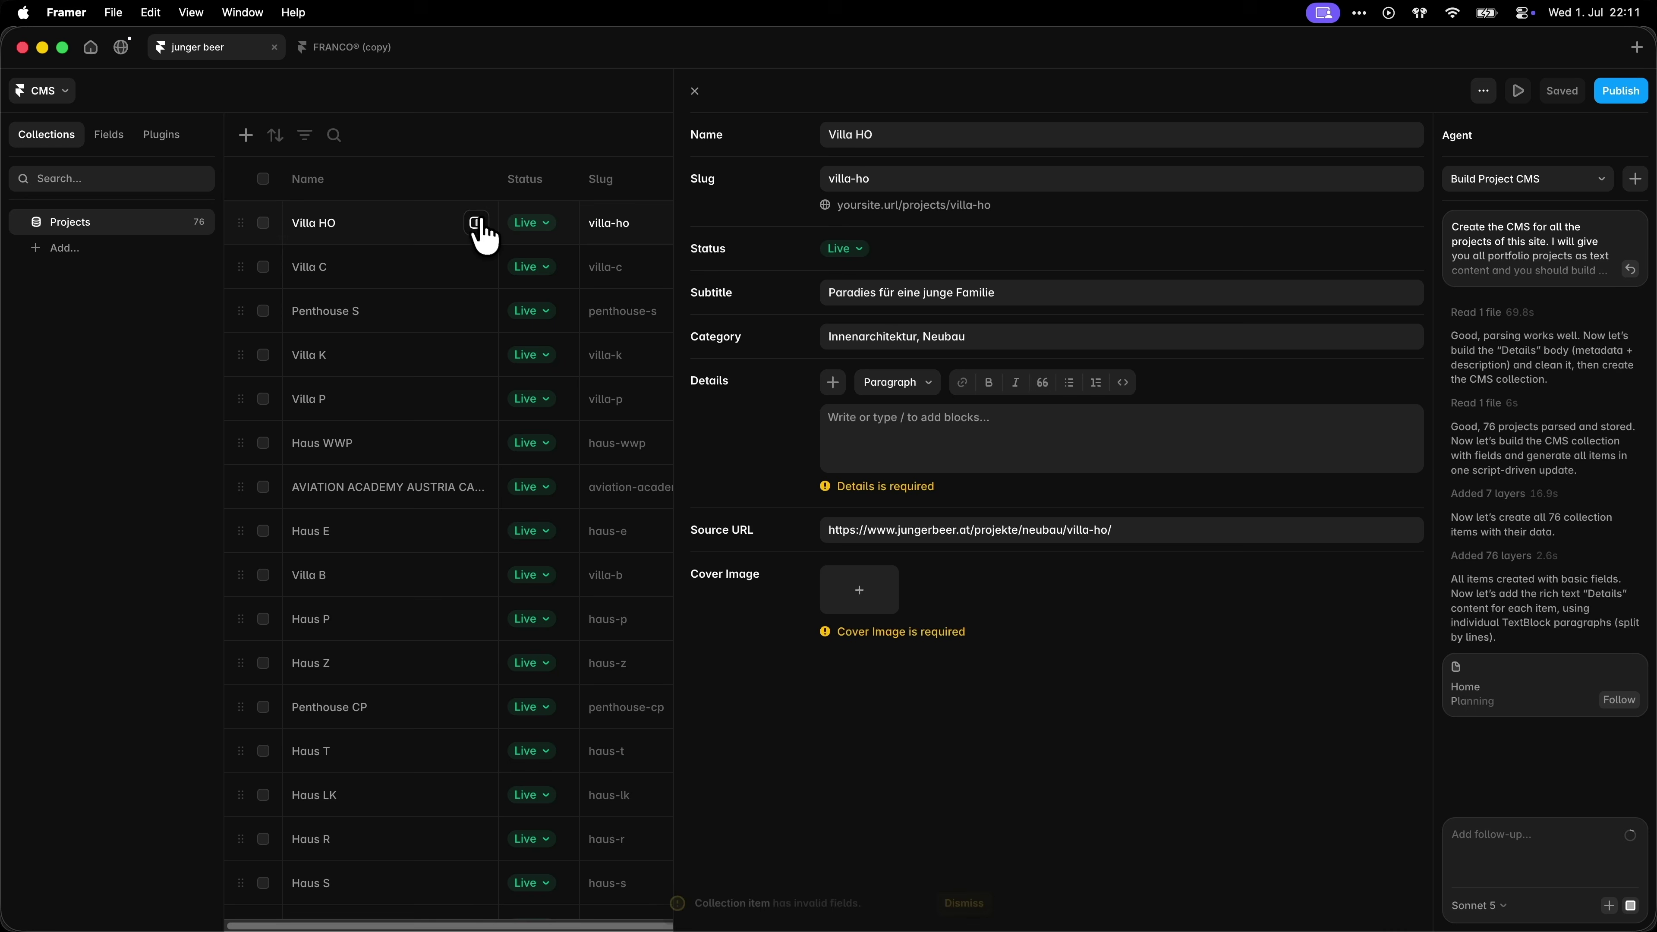
left_click(694, 91)
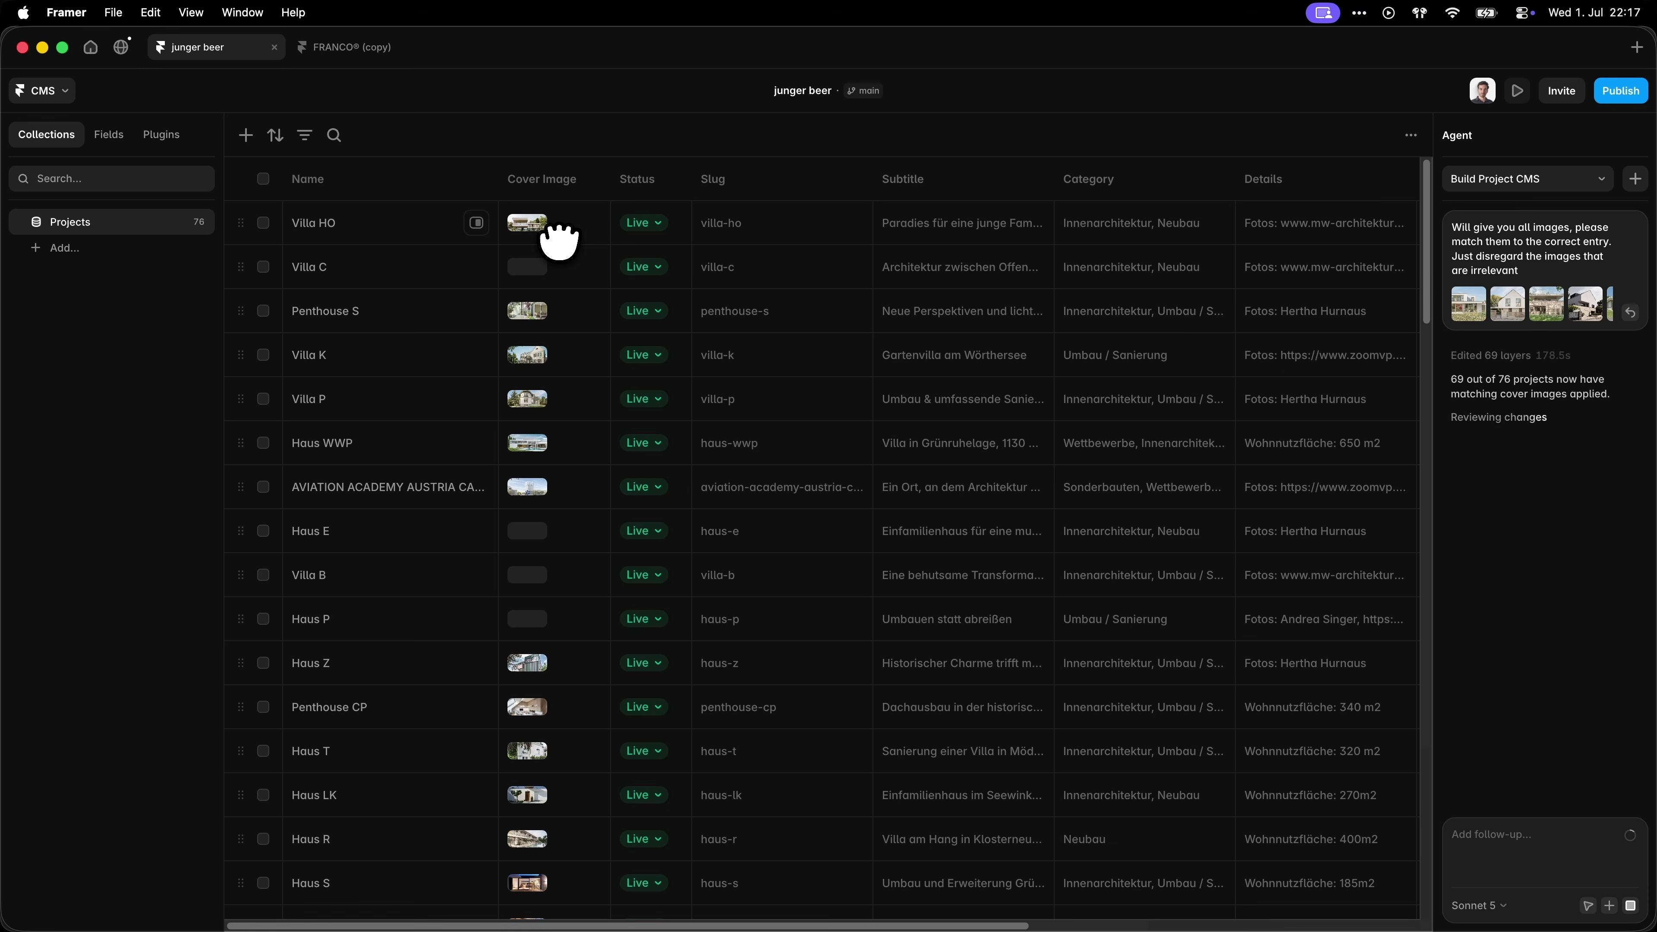
Step: Mark Projects entries without a cover image, including Villa C and Haus P, as drafts
left_click(642, 268)
left_click(710, 306)
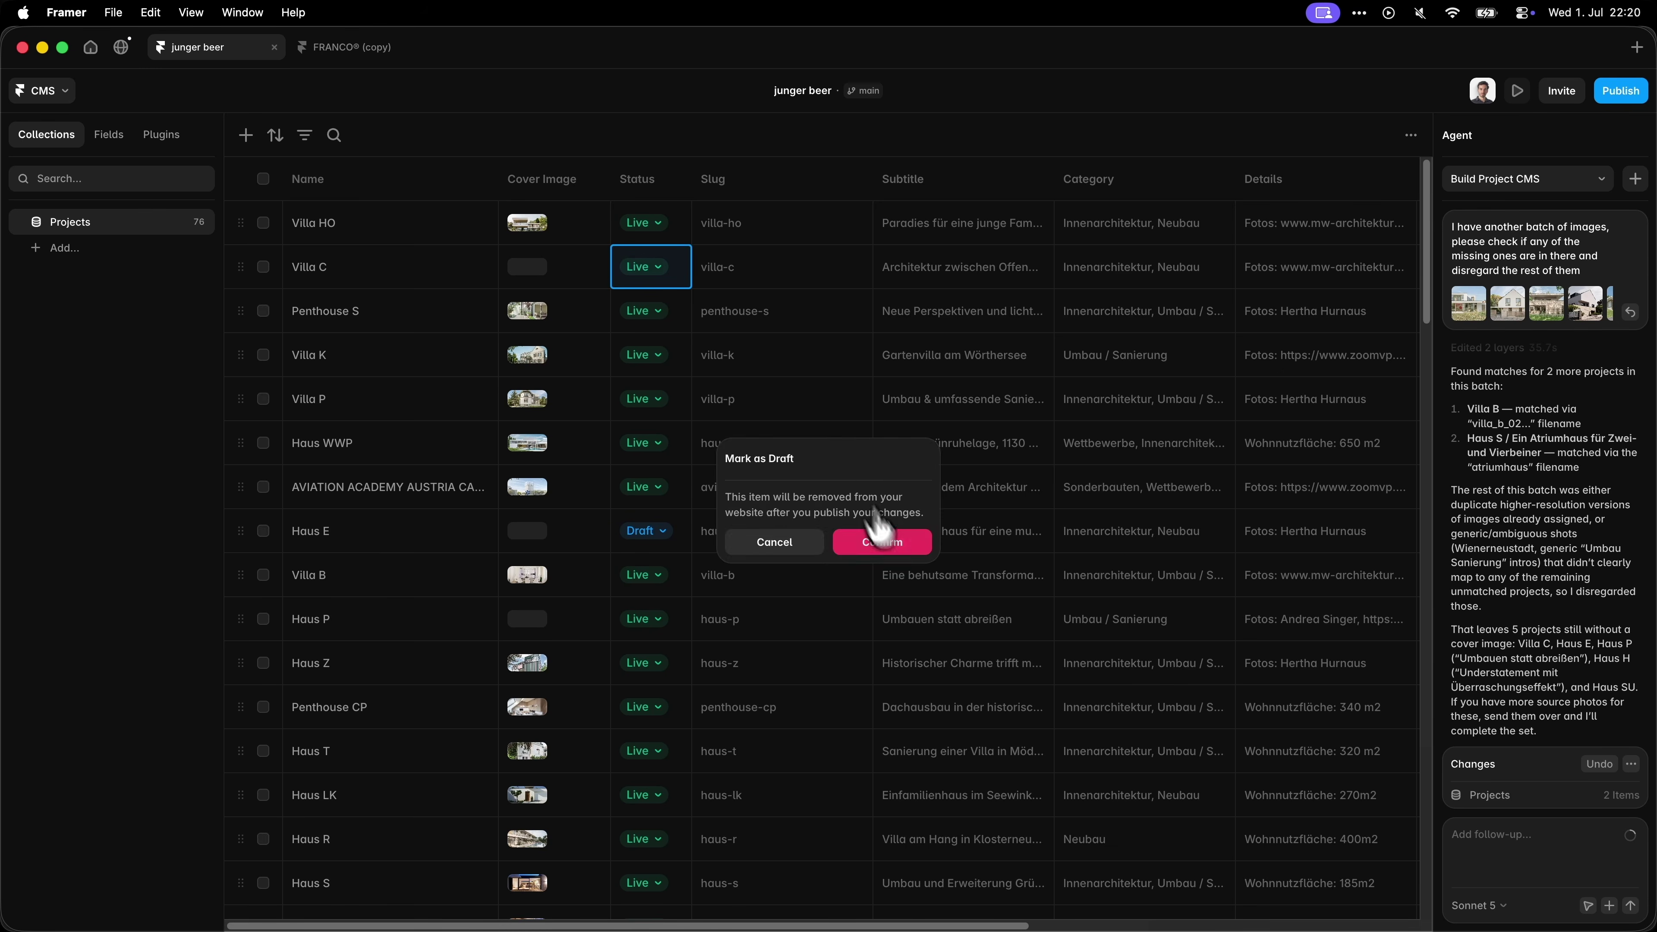
left_click(880, 526)
scroll(678, 616, "down", 1)
left_click(666, 595)
left_click(710, 631)
left_click(876, 541)
scroll(743, 614, "down", 2)
left_click(654, 682)
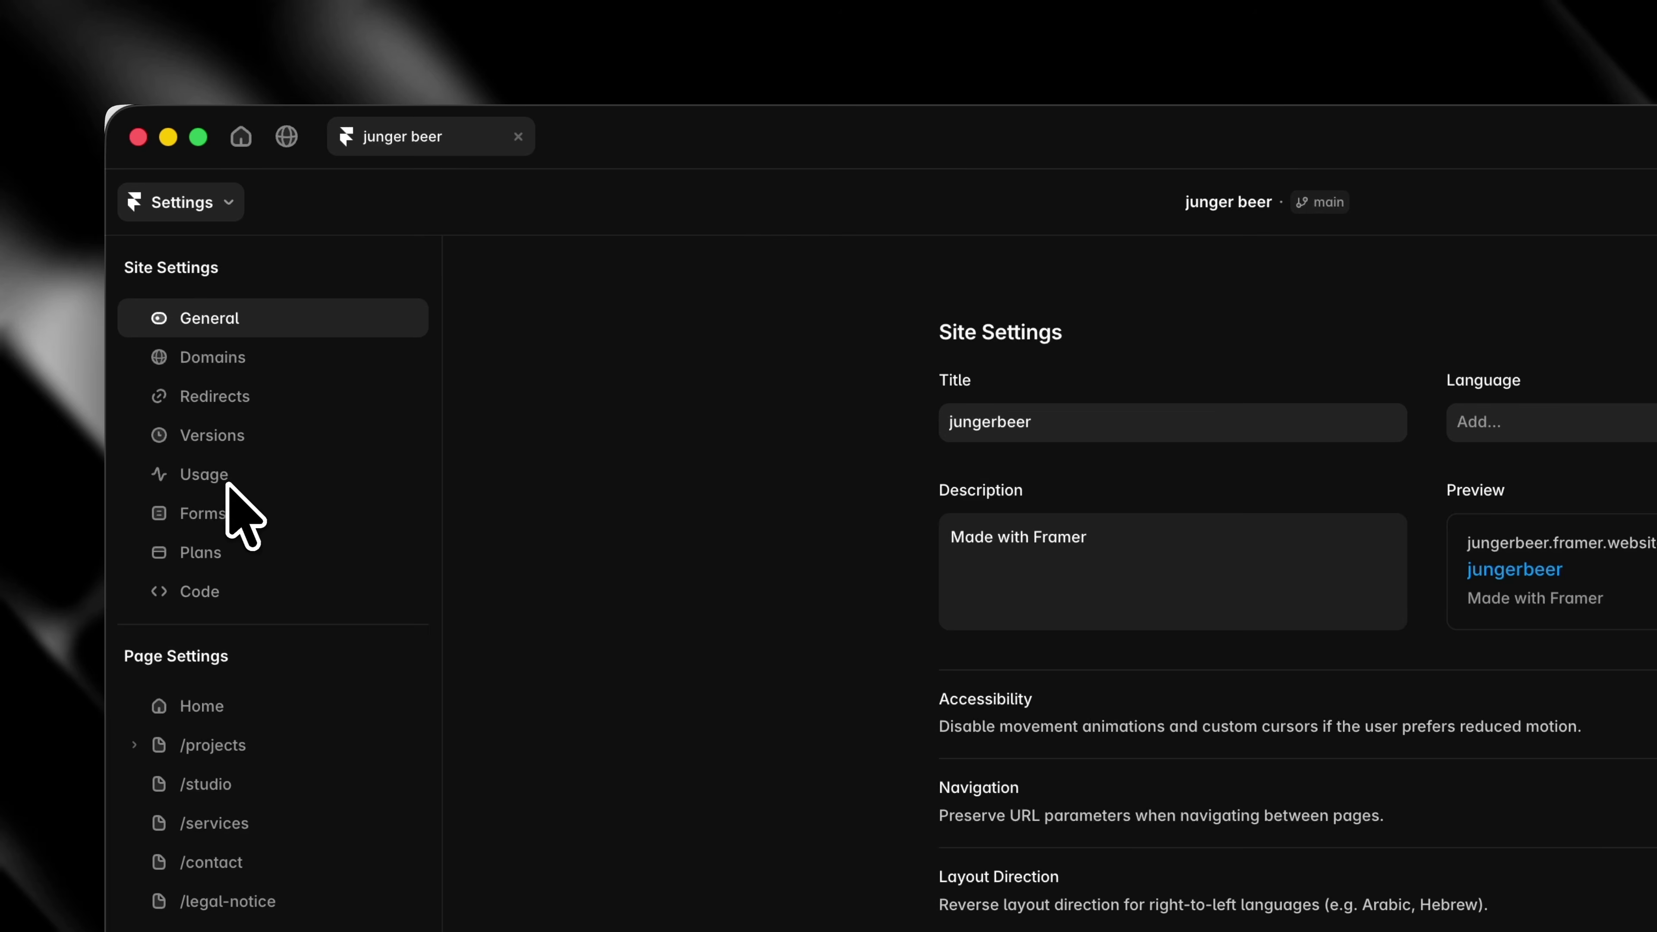
Step: Show the credit usage in the site settings and examine its chart
left_click(261, 479)
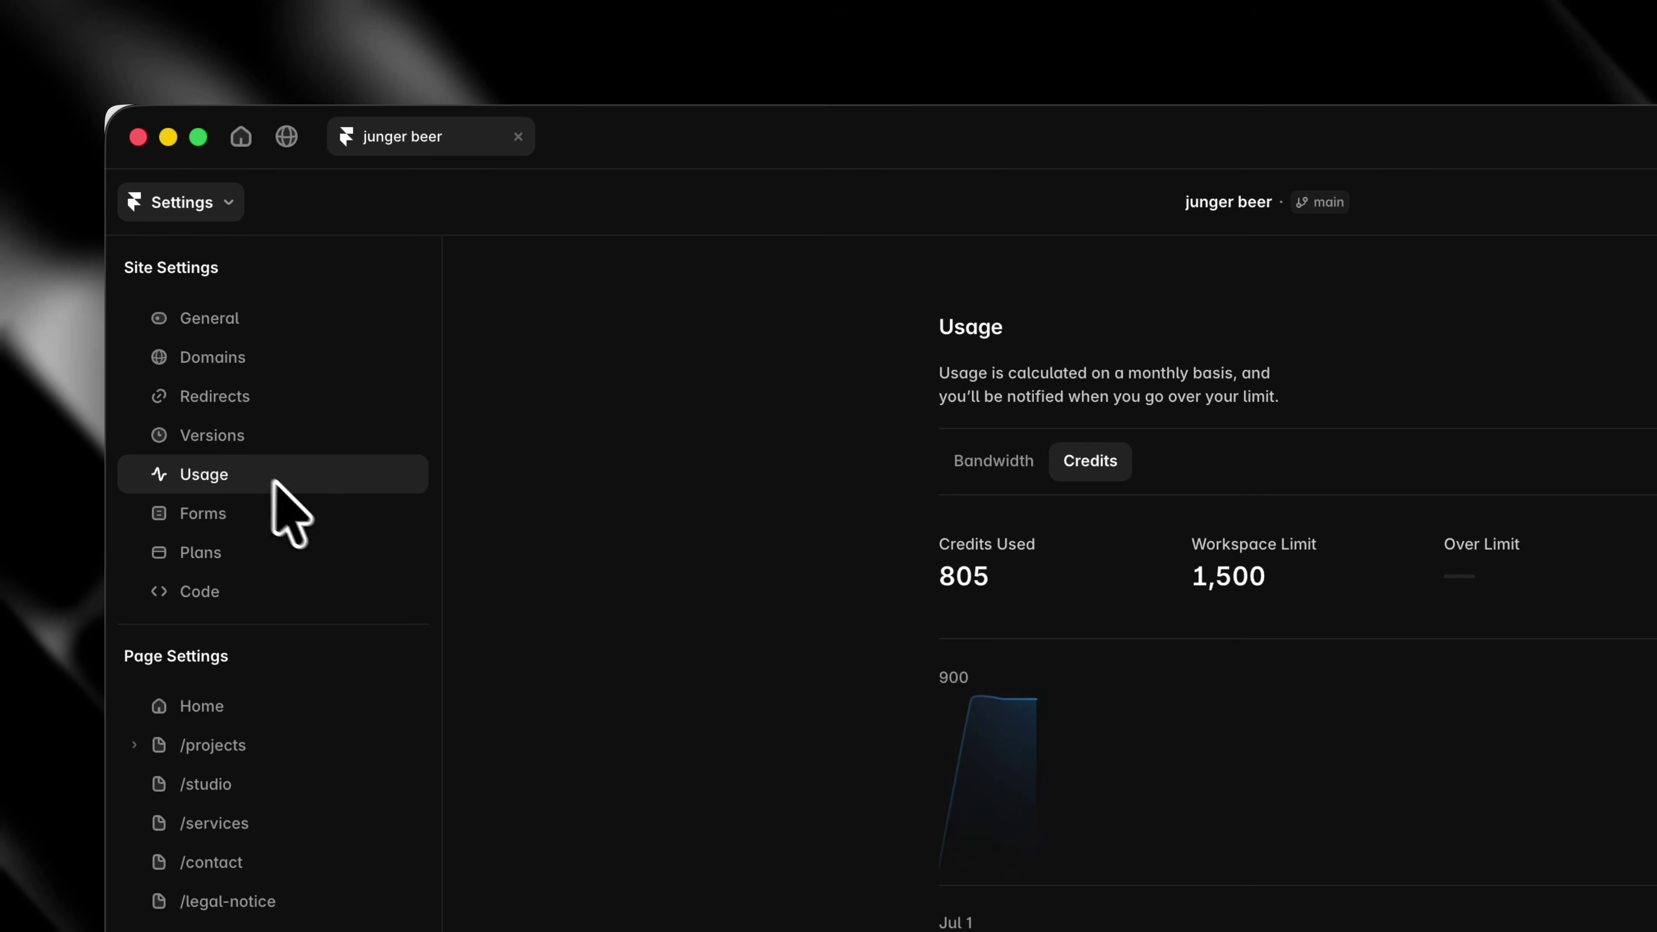
mouse_move(971, 685)
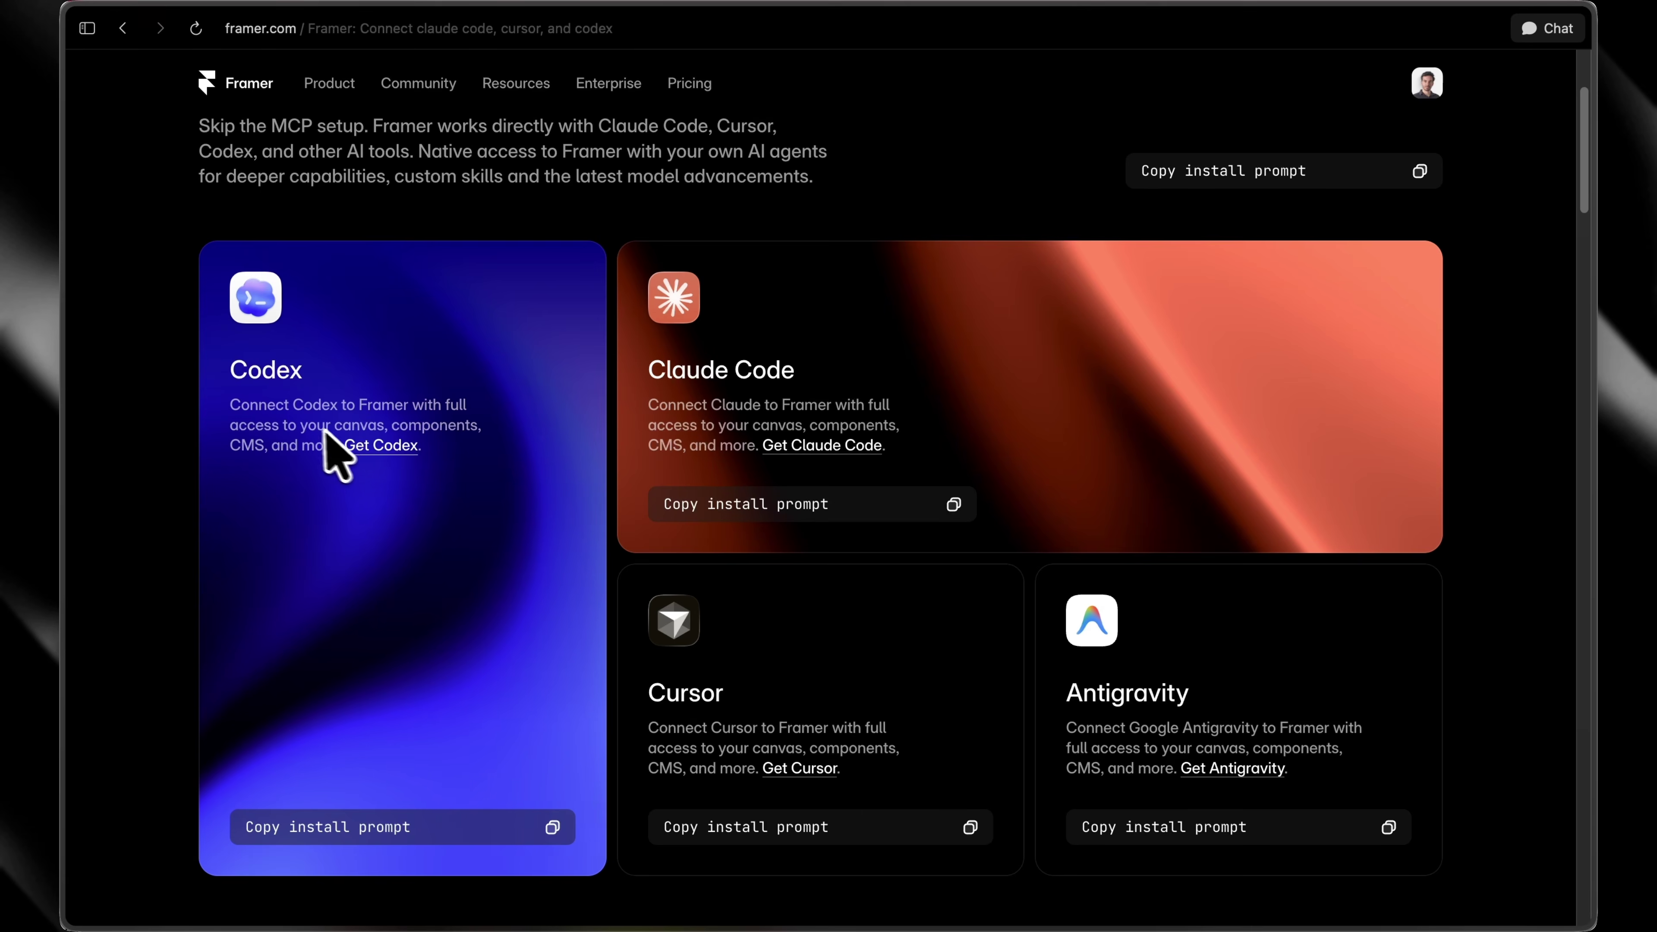
Step: Copy the Claude Code install prompt from Framer's page for connecting external AI agents
scroll(456, 476, "down", 2)
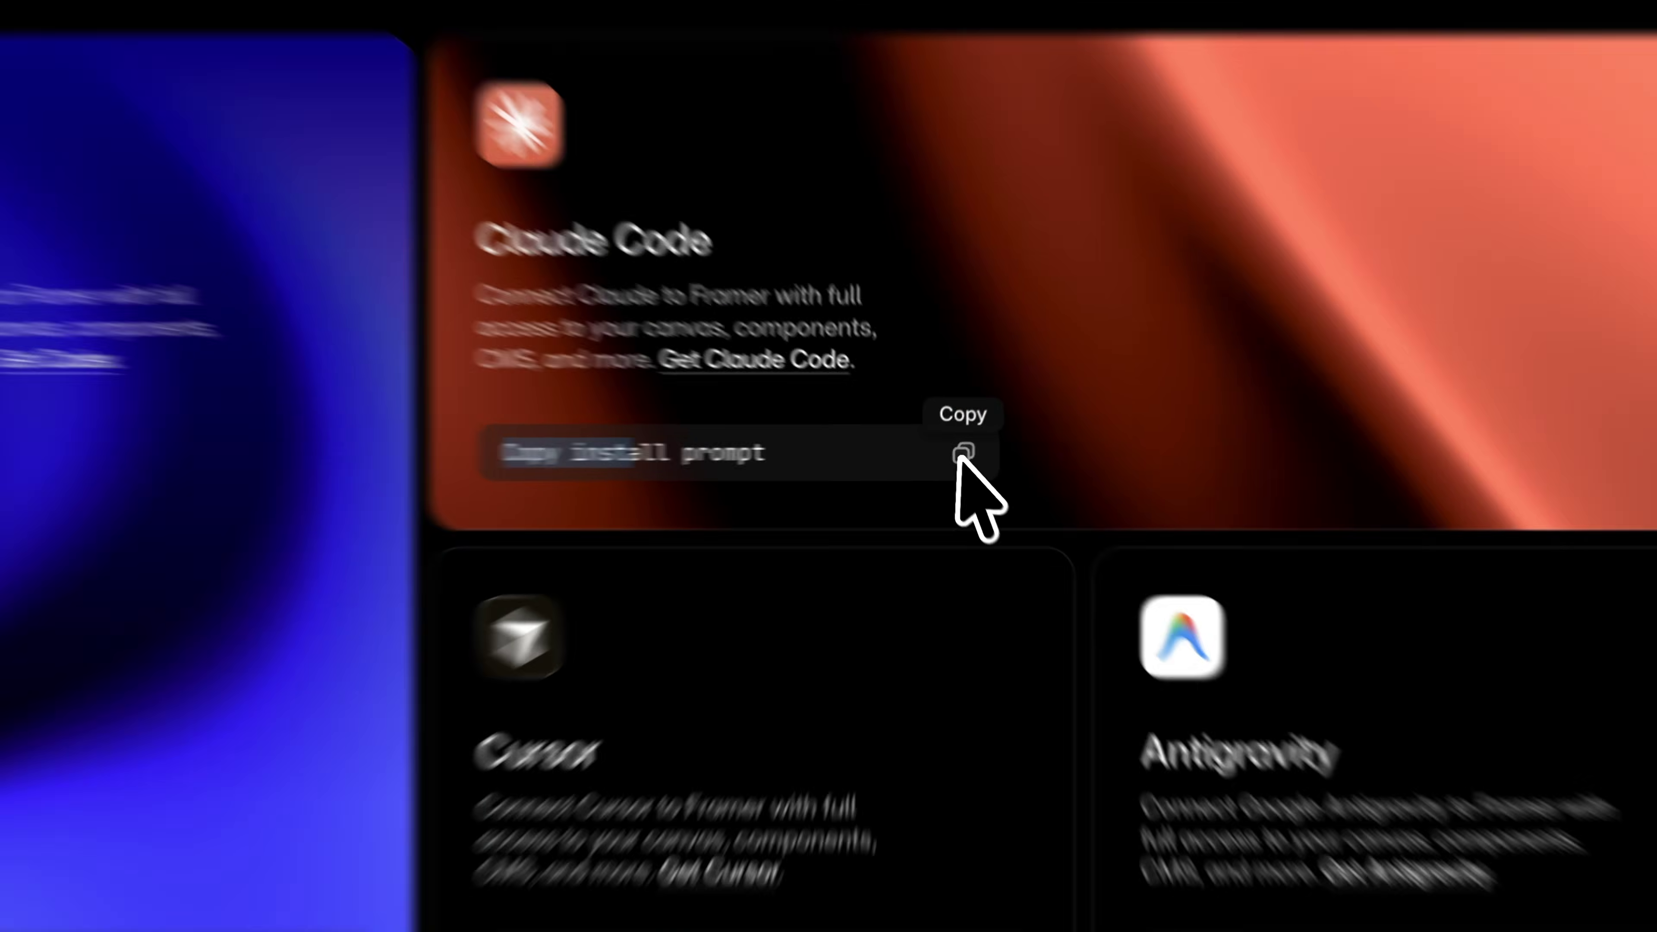
left_click(953, 452)
Step: Review the site audit conversation in the Wildcard 2026 Framer agent access session in Claude
scroll(697, 457, "down", 5)
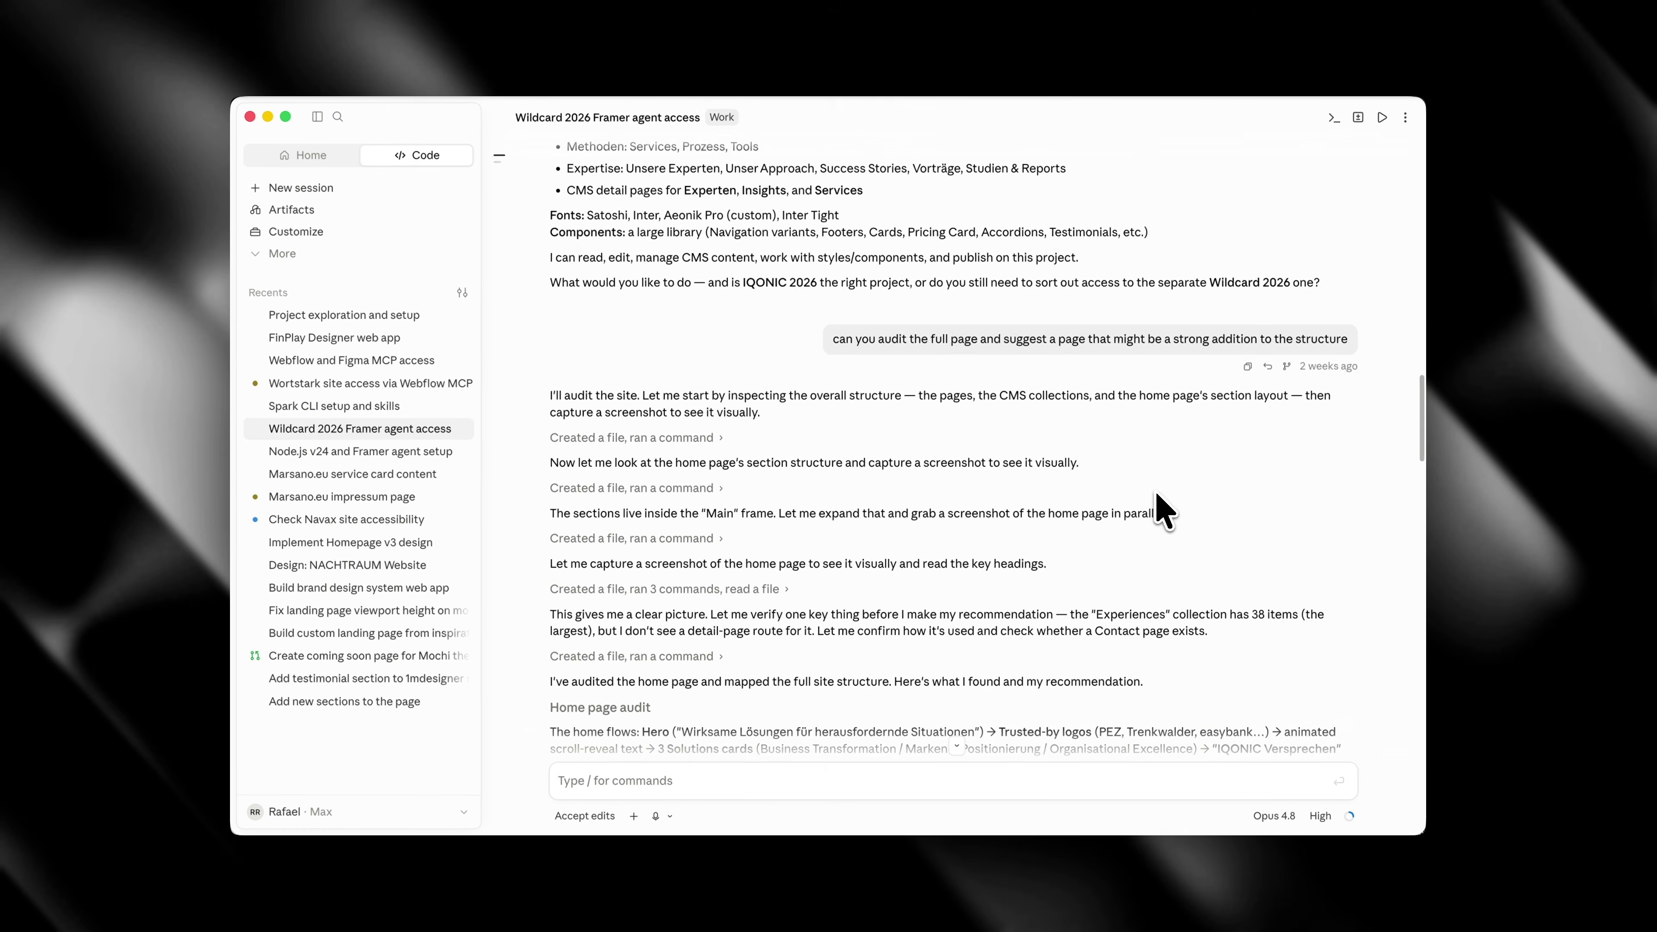
scroll(1136, 489, "down", 3)
scroll(1102, 482, "down", 3)
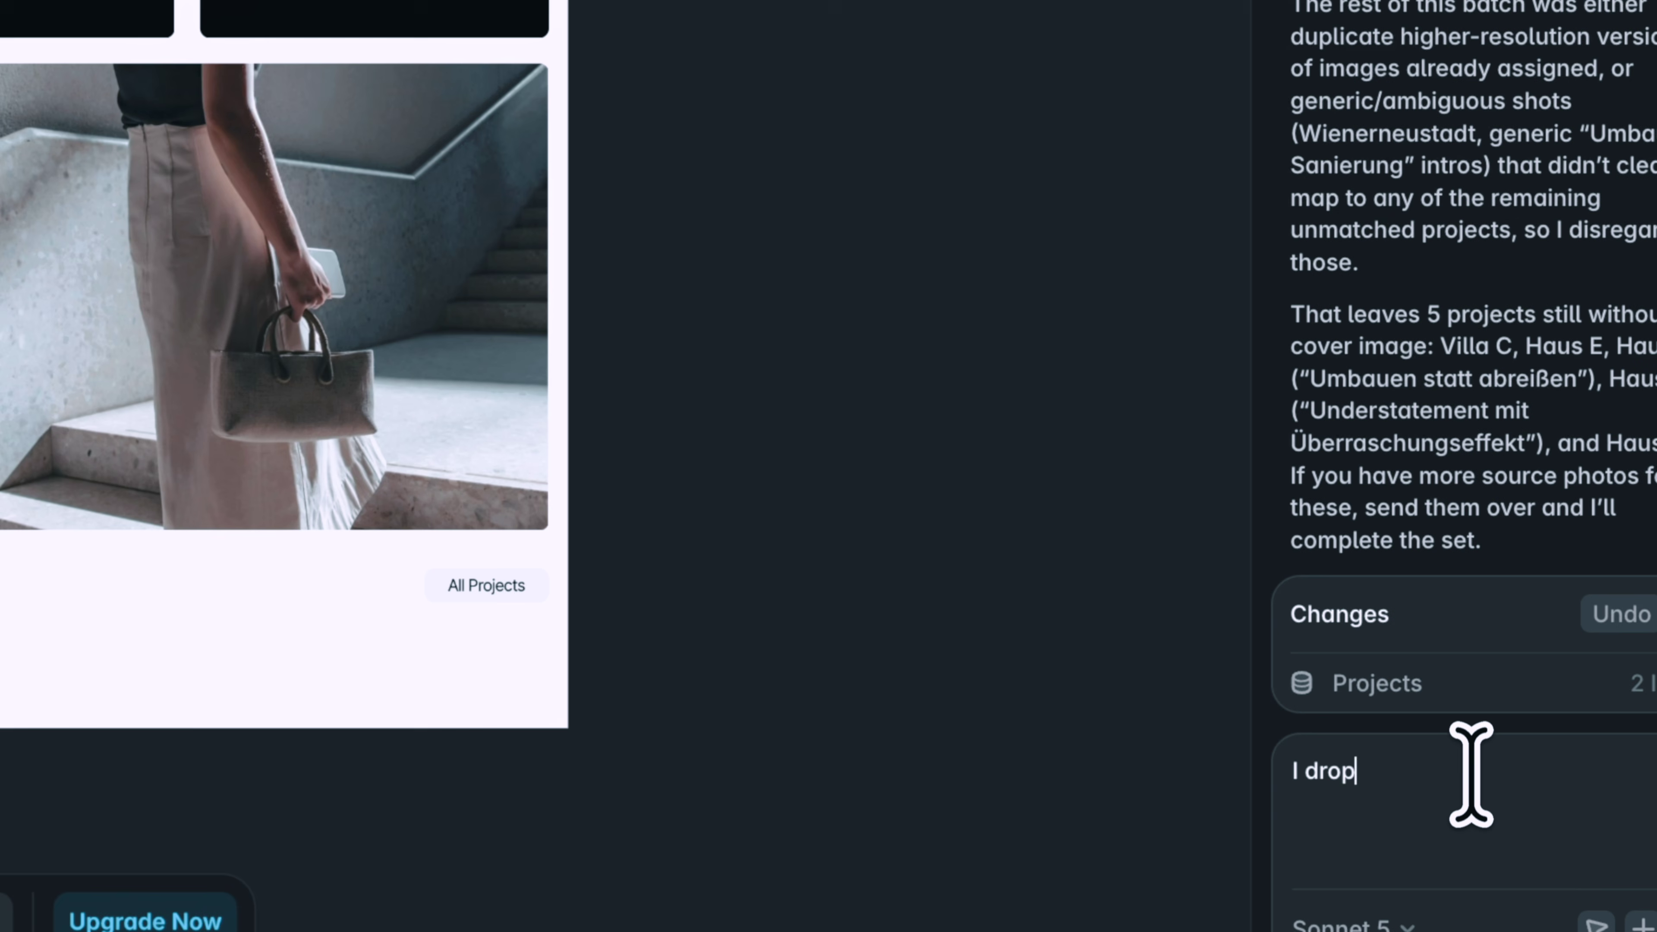
Step: Tell the Framer agent that the projects layout came from another project and have it reconnected with the site's own CMS
type("ed in a layout from another project so its not connected with our ")
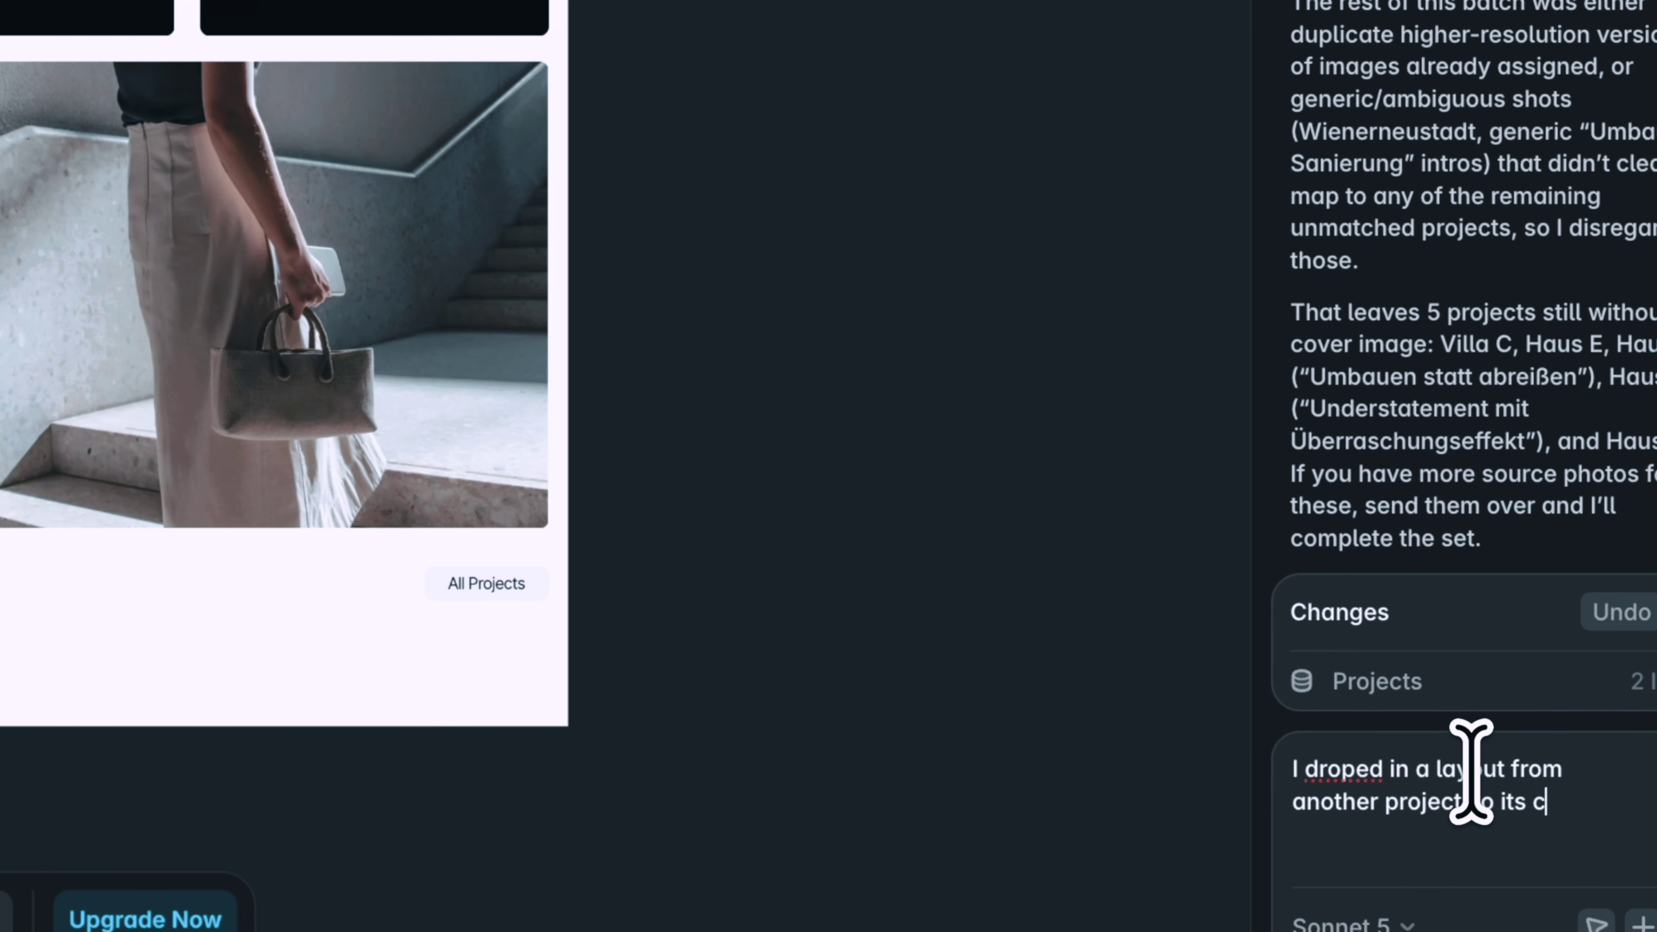
type("CMS. Please Reconnect it with our CMS and o")
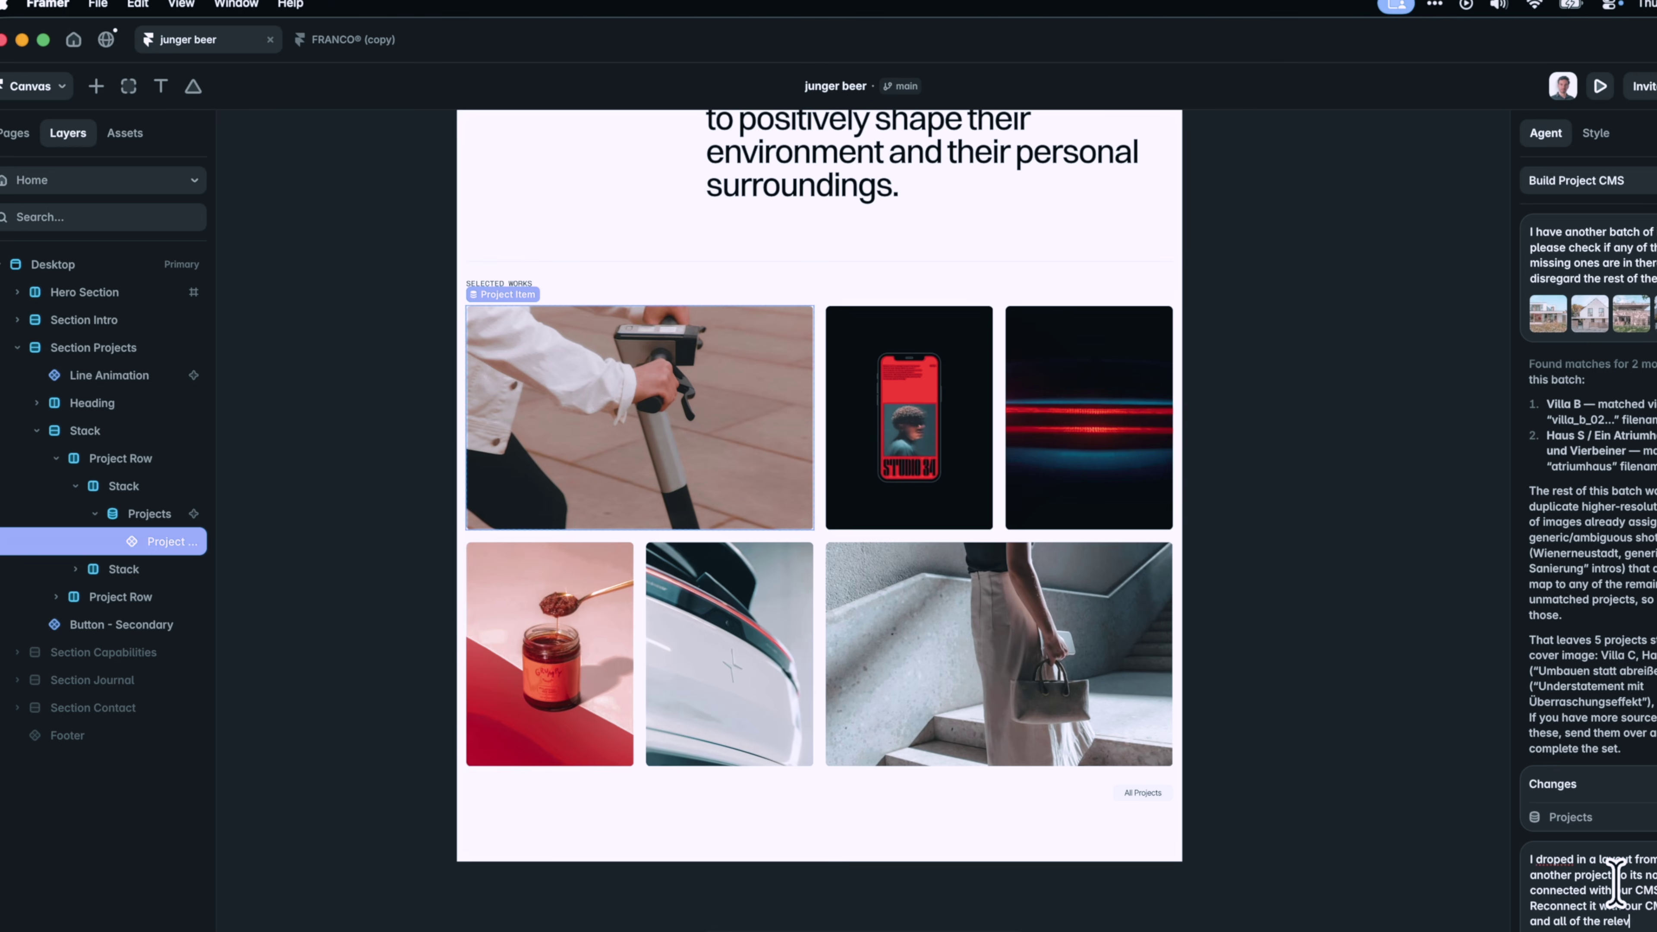
key("Return")
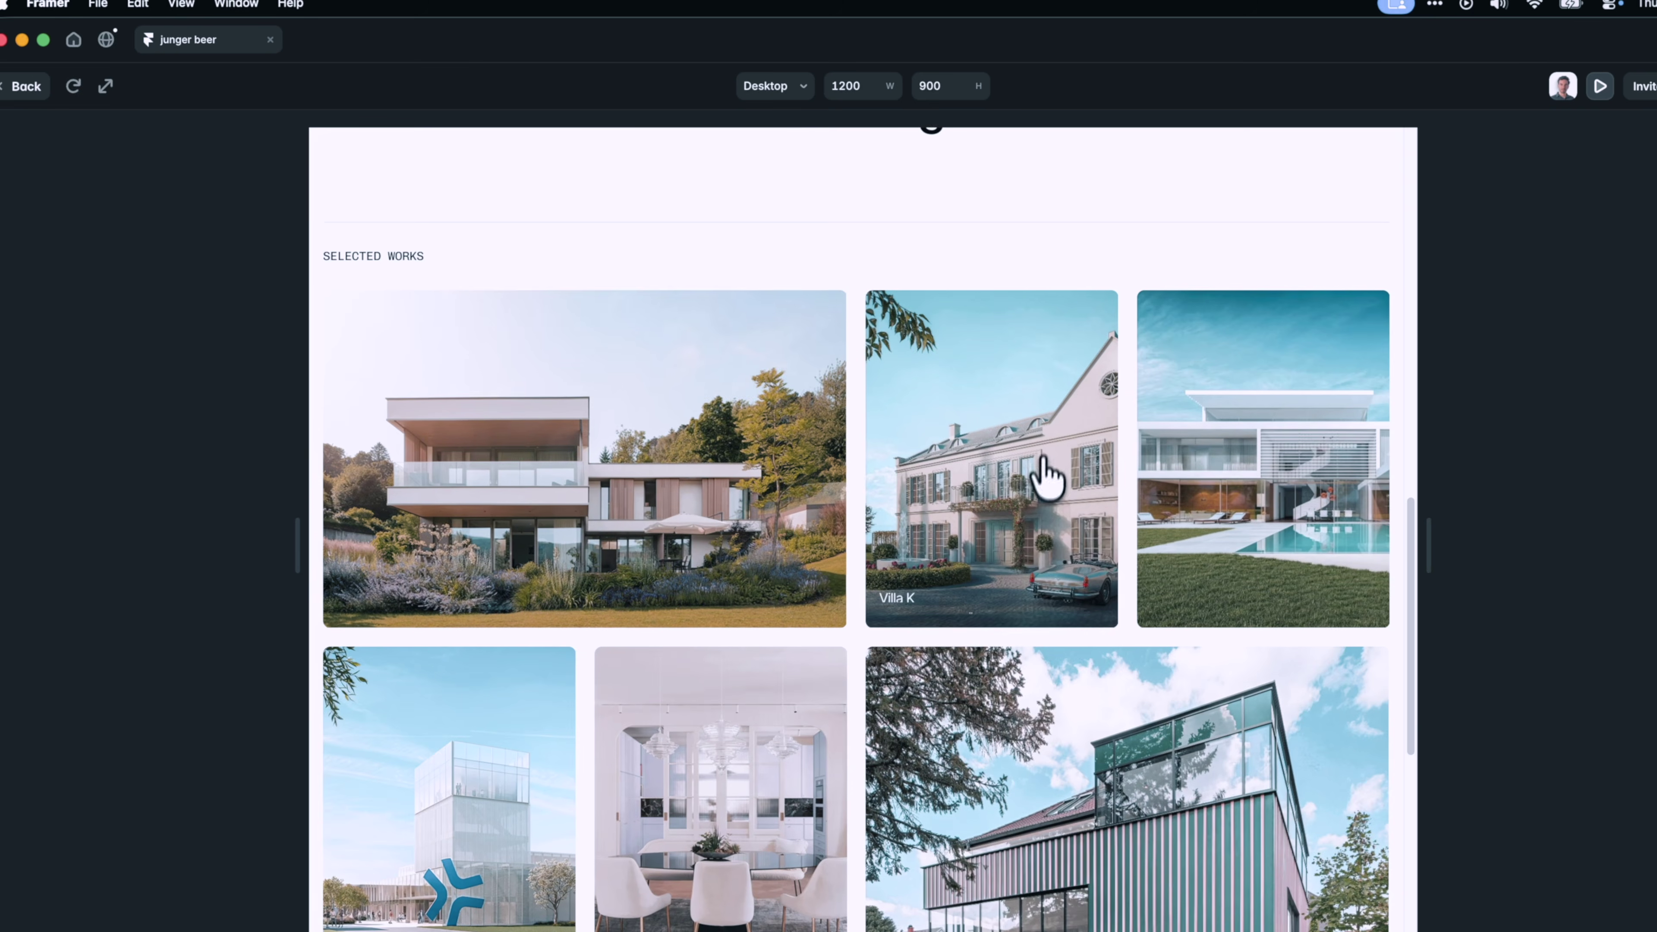
Step: Check the Selected Works section in the preview and open the /projects page
scroll(1044, 555, "down", 3)
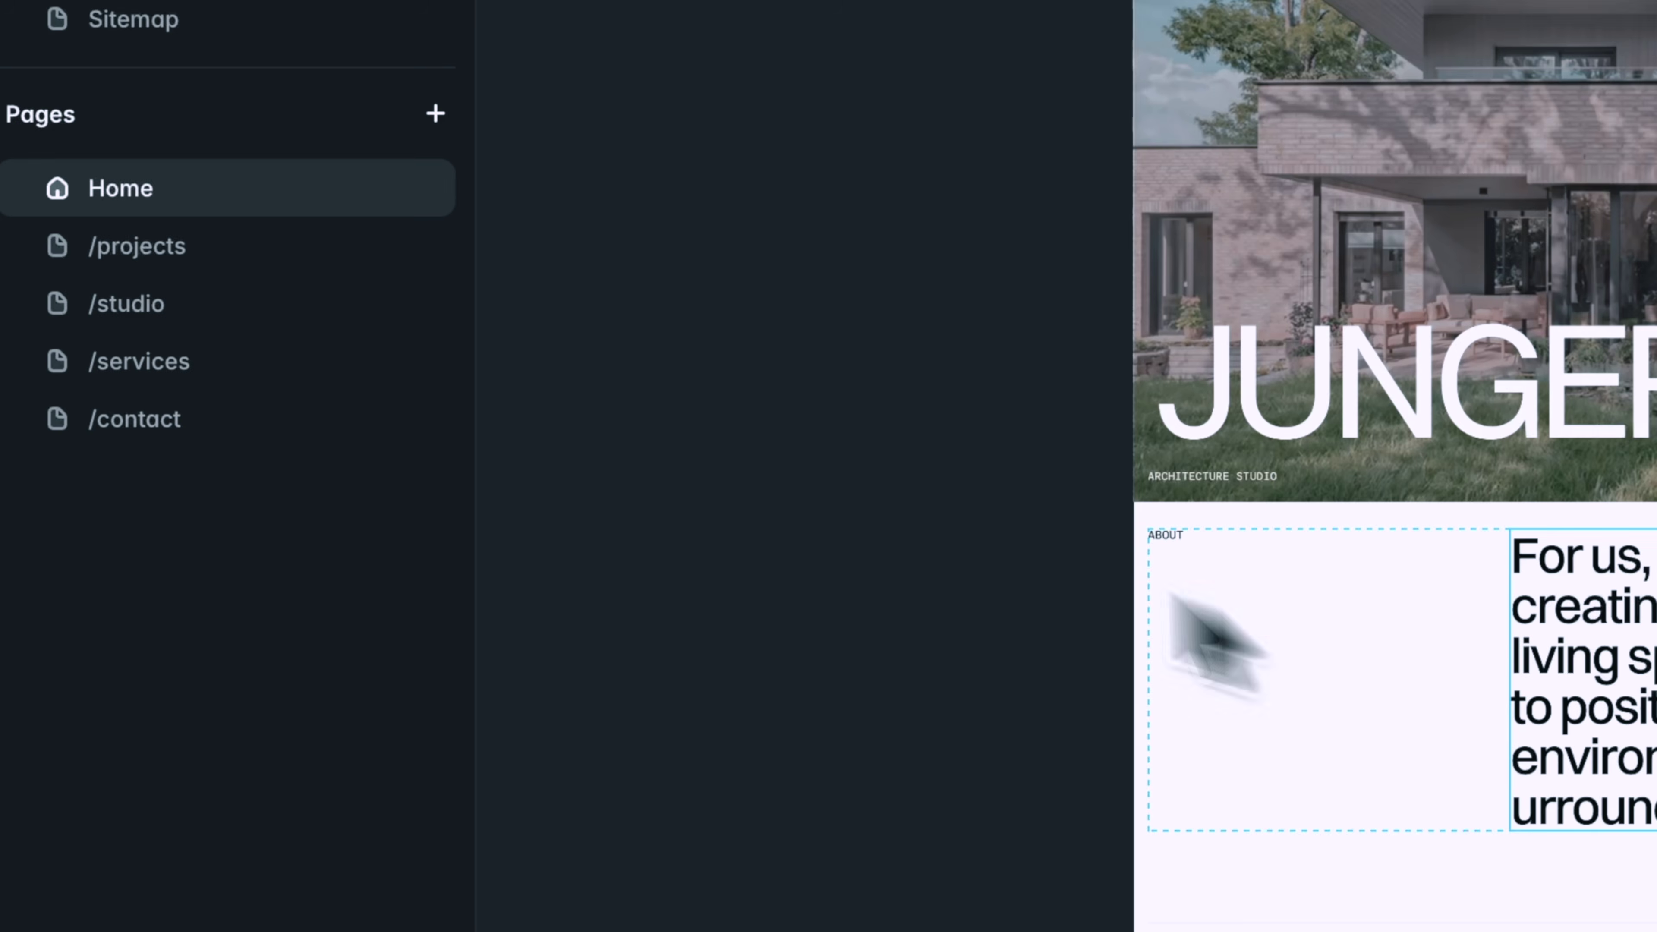
left_click(173, 244)
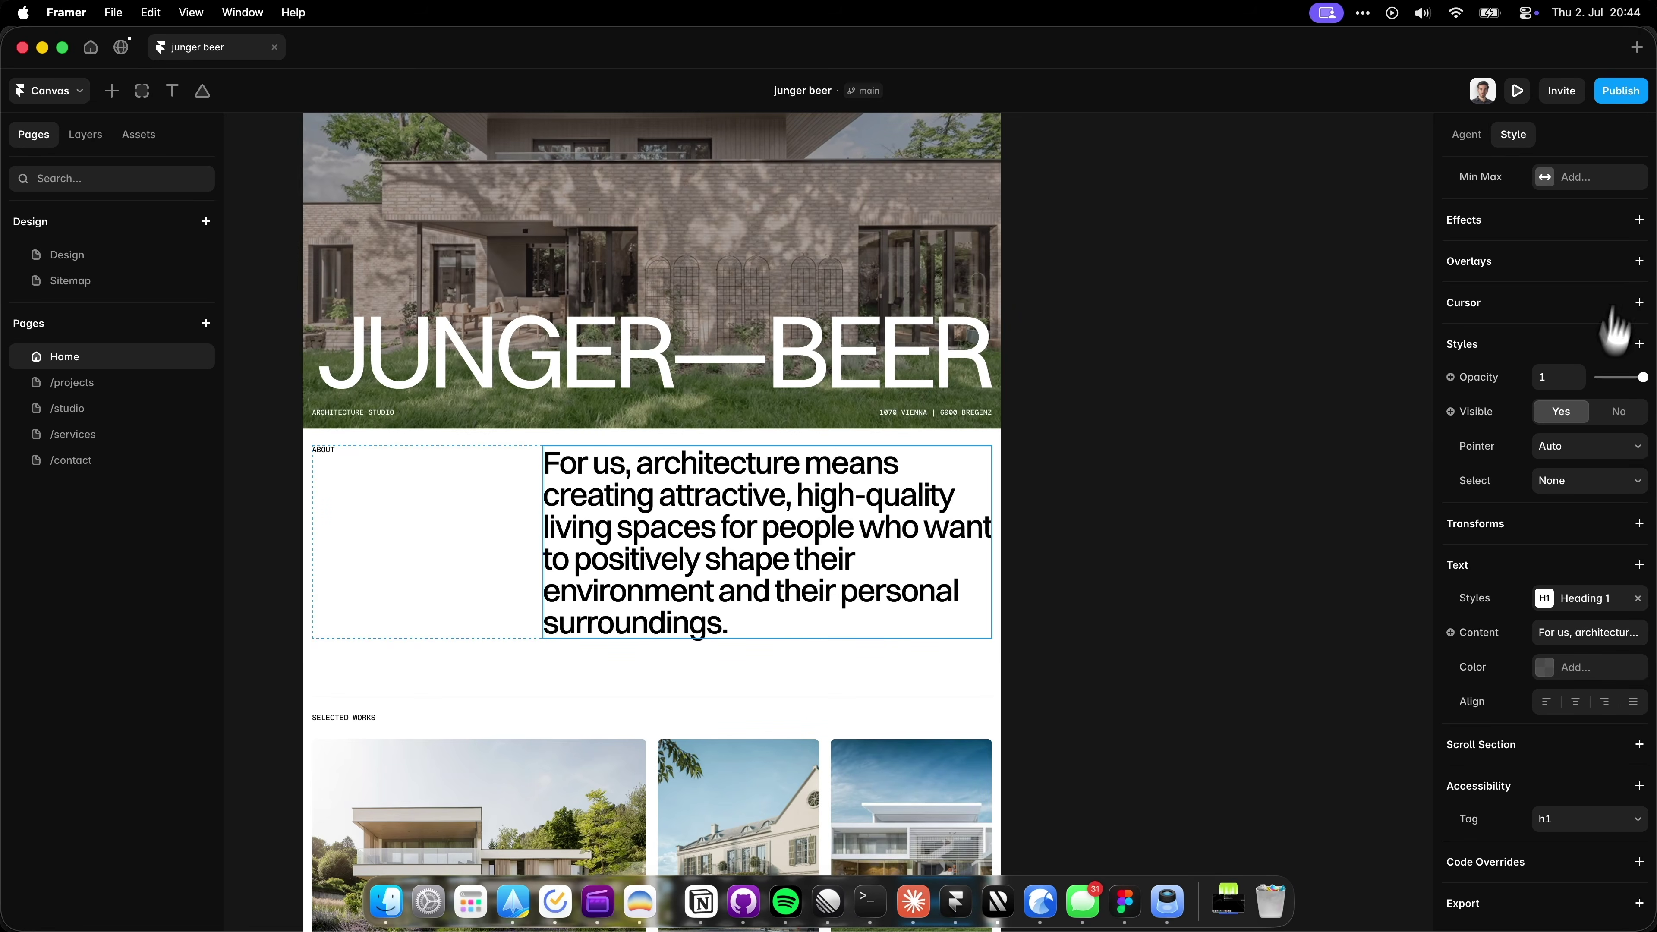
Step: Add a text effect to the About heading on the Home page and preview the scroll animation
left_click(1638, 219)
left_click(1571, 245)
left_click(1382, 401)
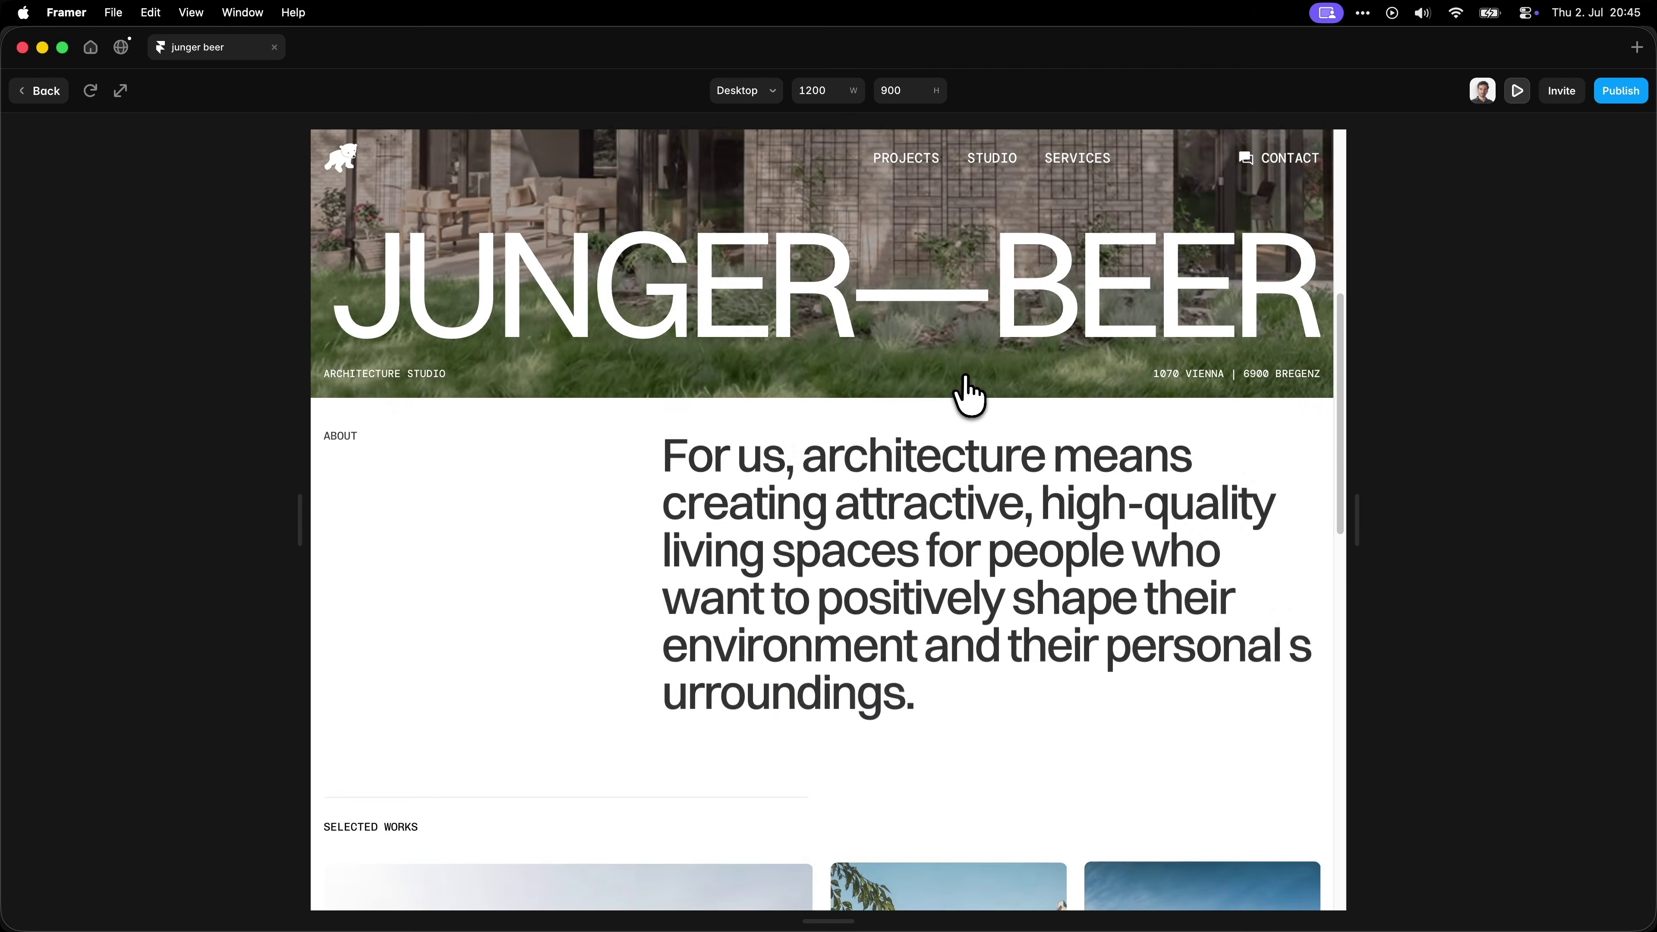
scroll(961, 397, "down", 3)
Step: Write an agent prompt to use the same animation effect across all Heading 1 headings all over the page
type("use the same anim")
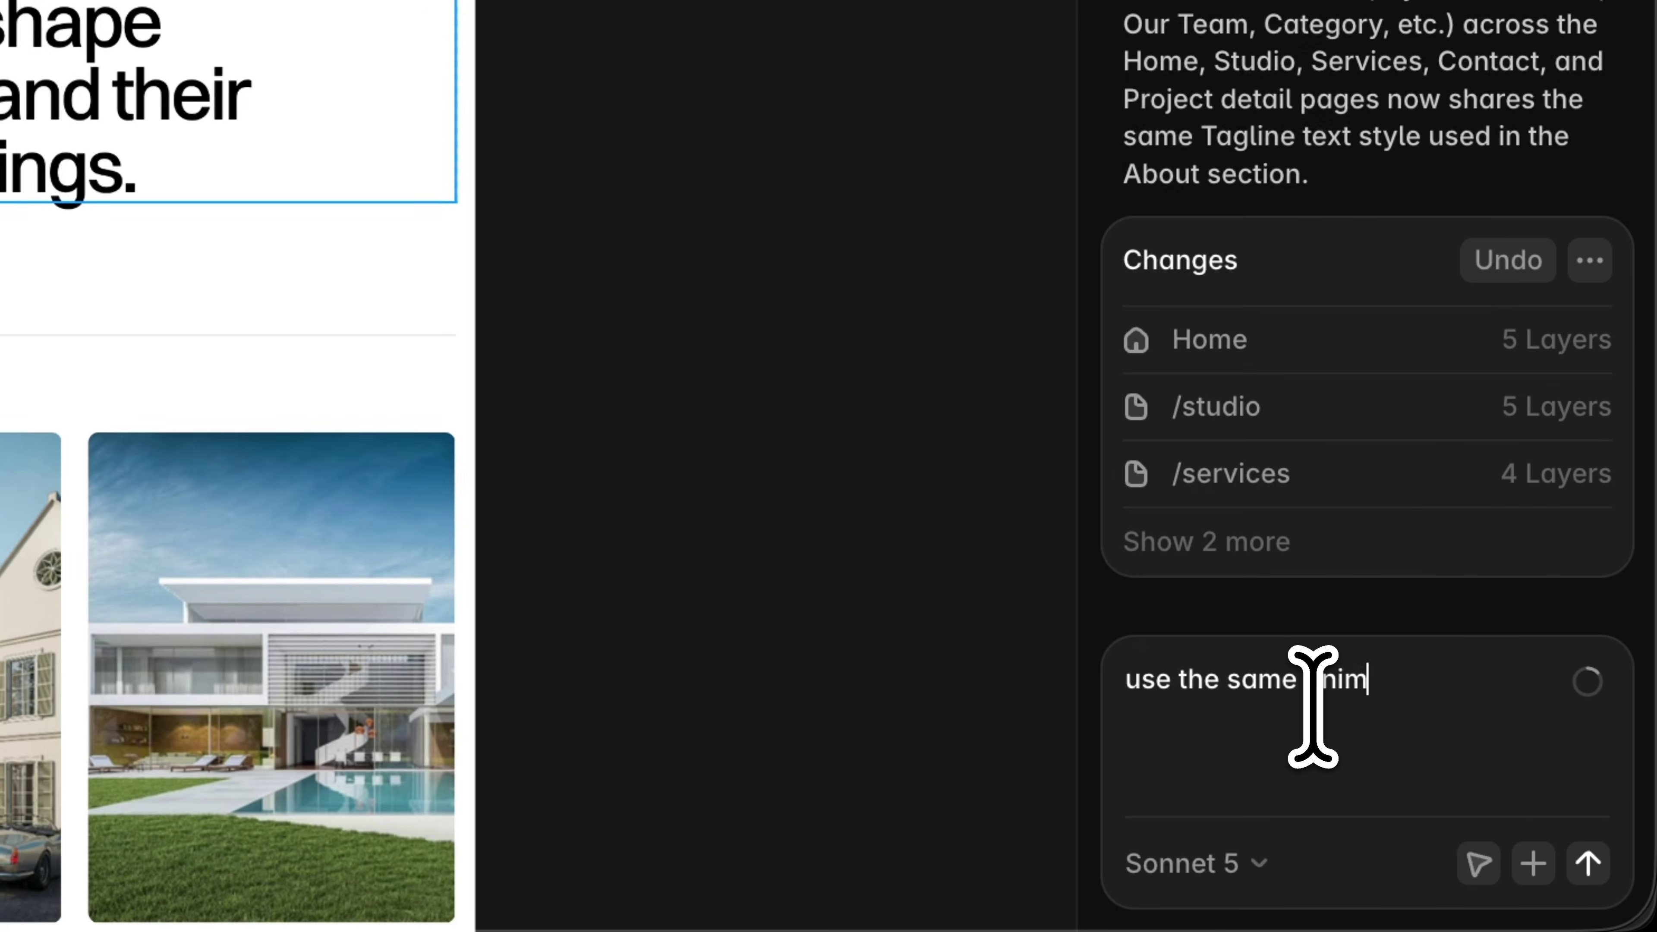
type("ation effect across all heading 1 headings all over the page")
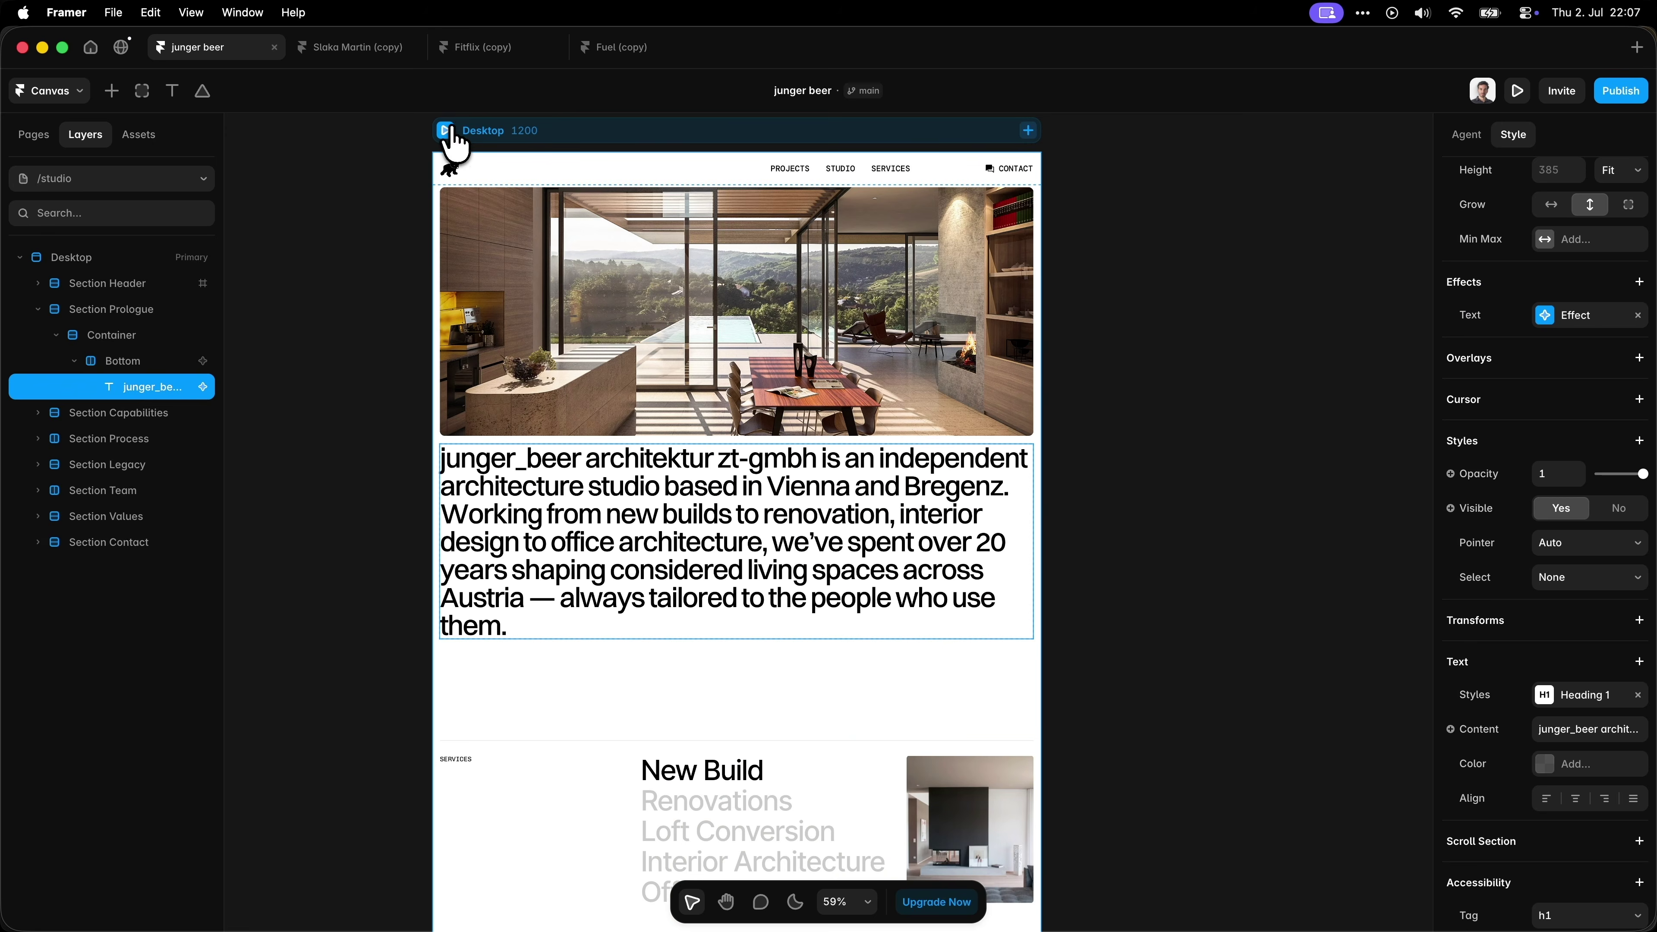
Step: Preview the /studio page and the /contact page, and return to the canvas
left_click(457, 123)
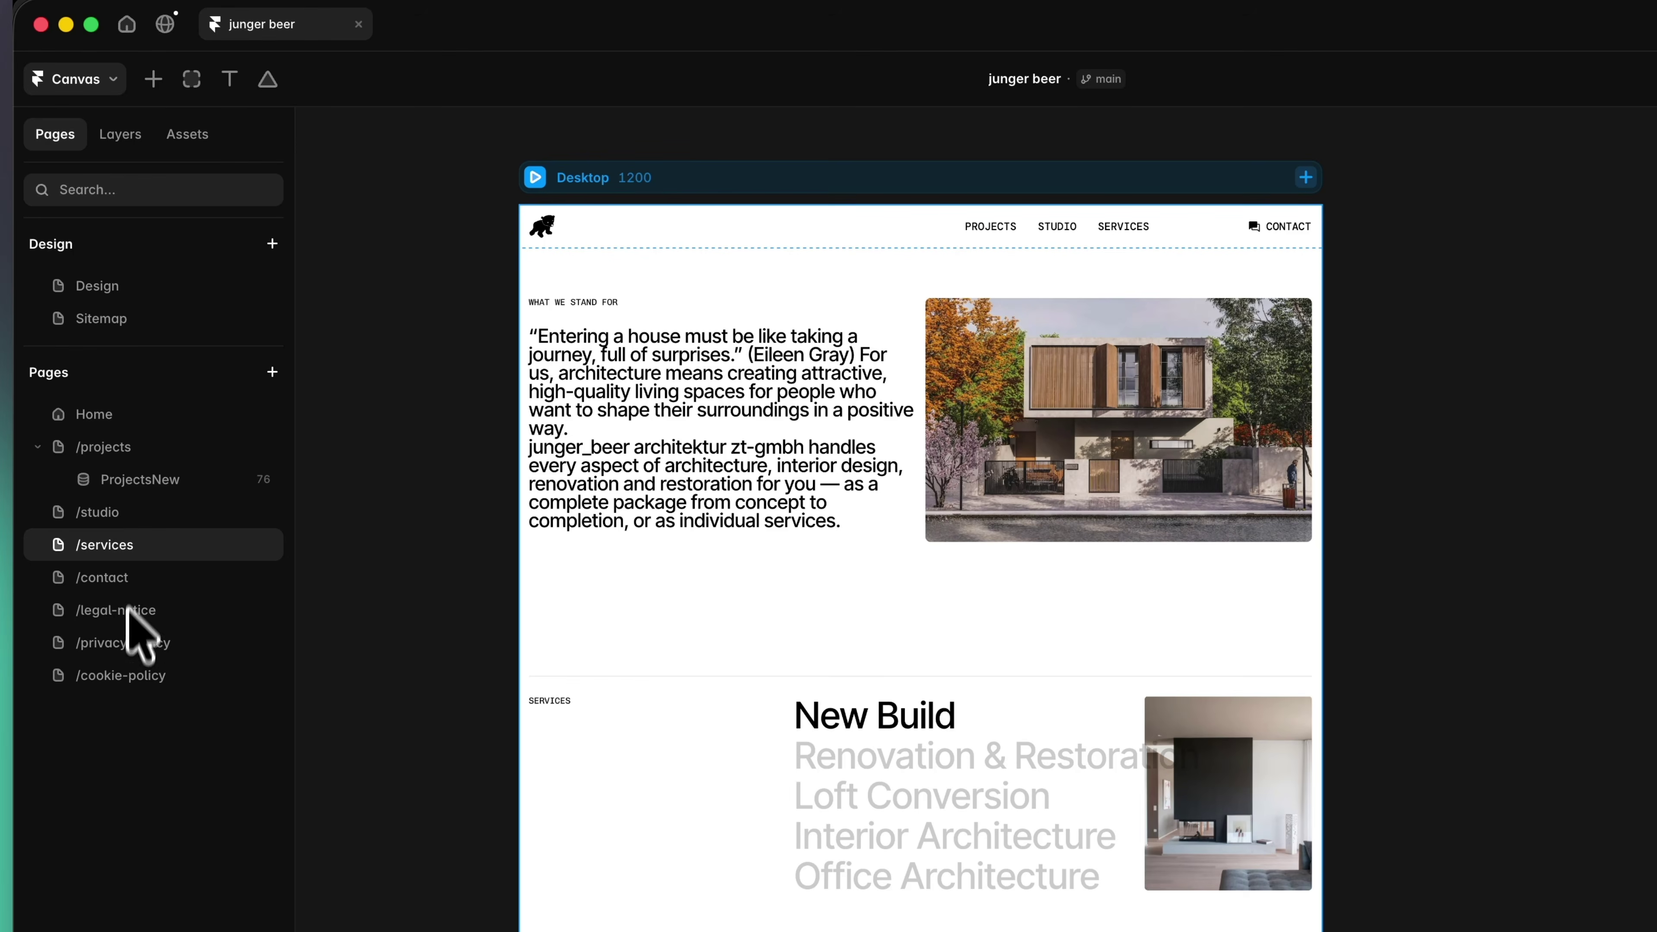
left_click(130, 578)
key("super+p")
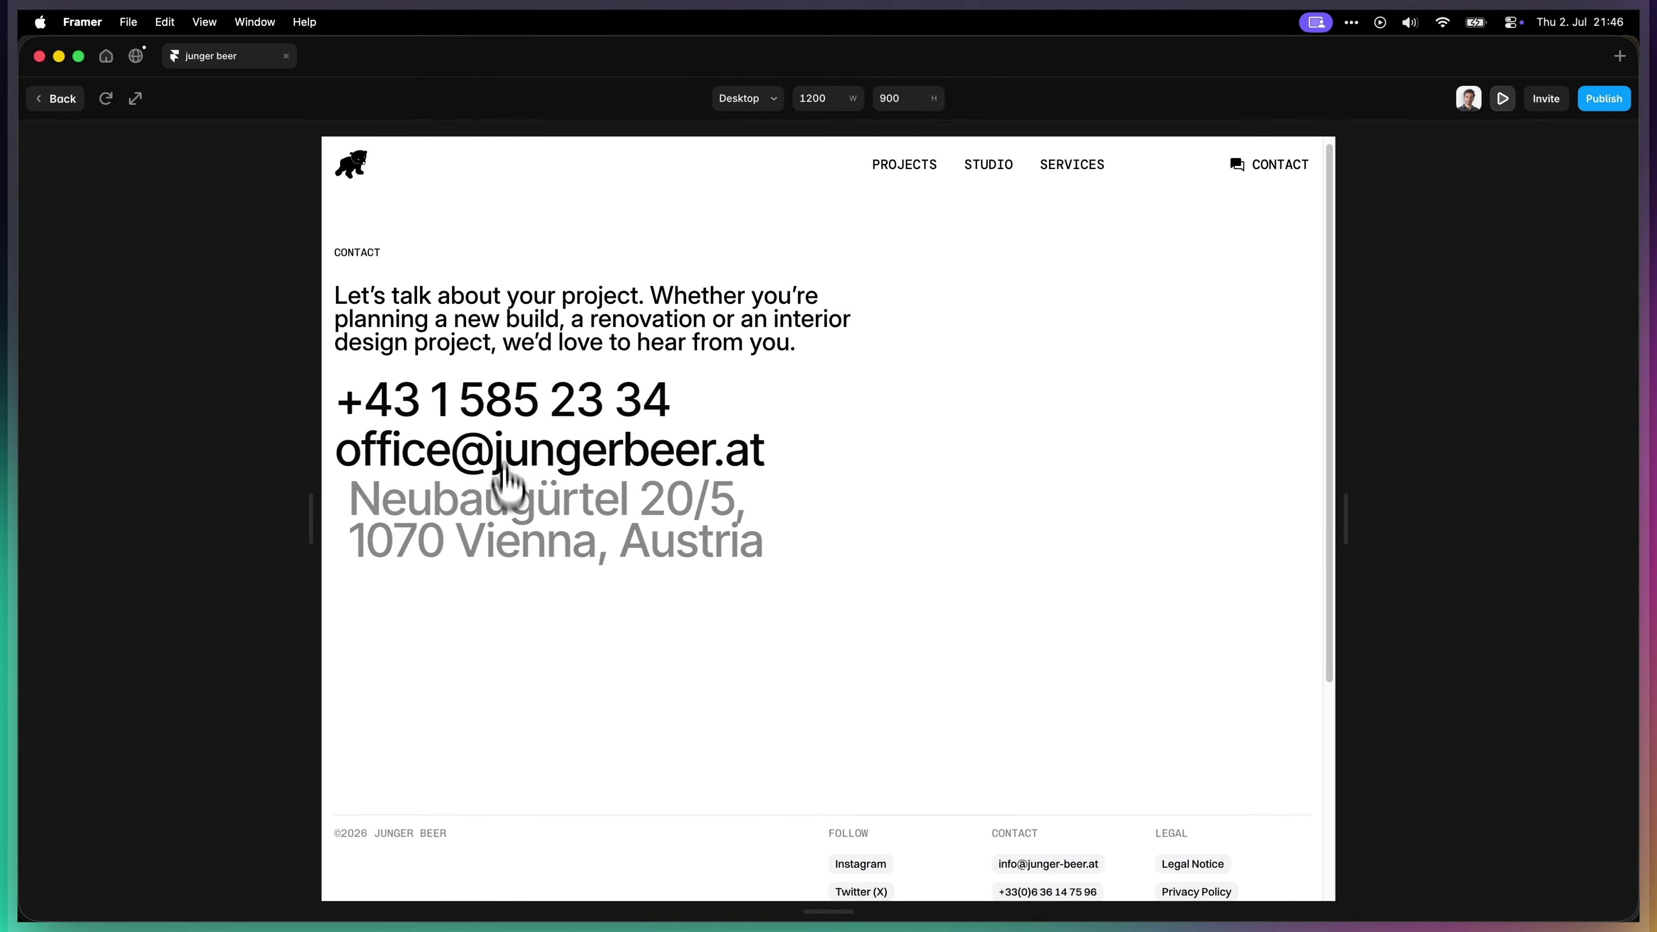
left_click(55, 98)
Step: Open the /legal-notice page to check its content, and go on to the /privacy-policy page
left_click(143, 470)
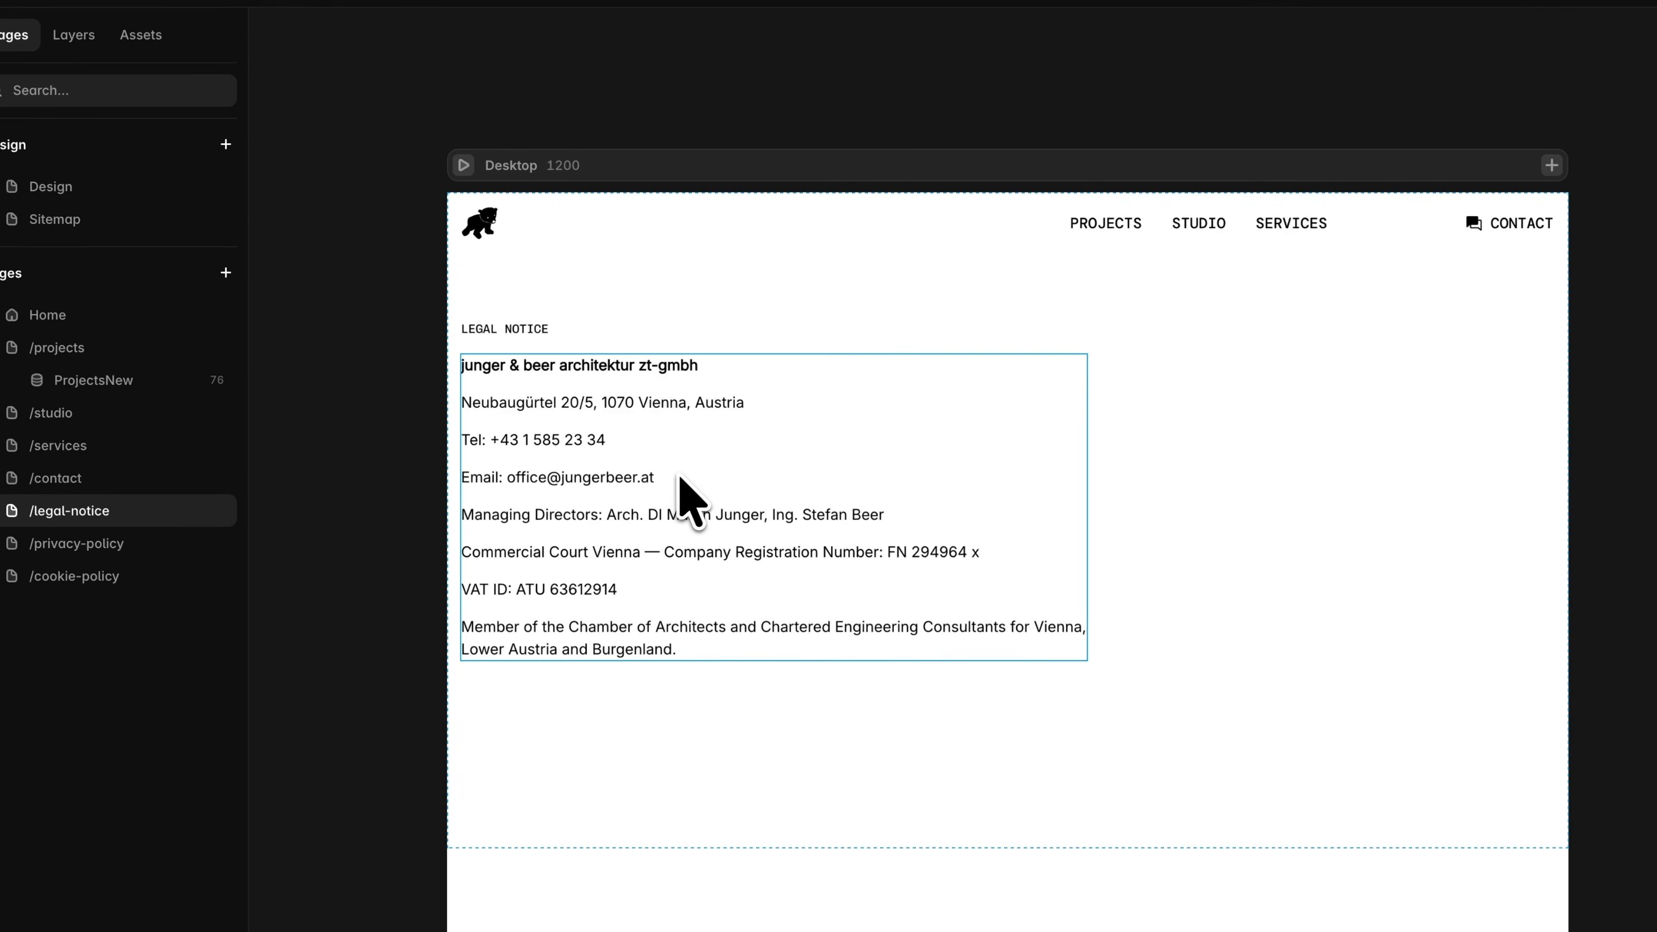
left_click(98, 543)
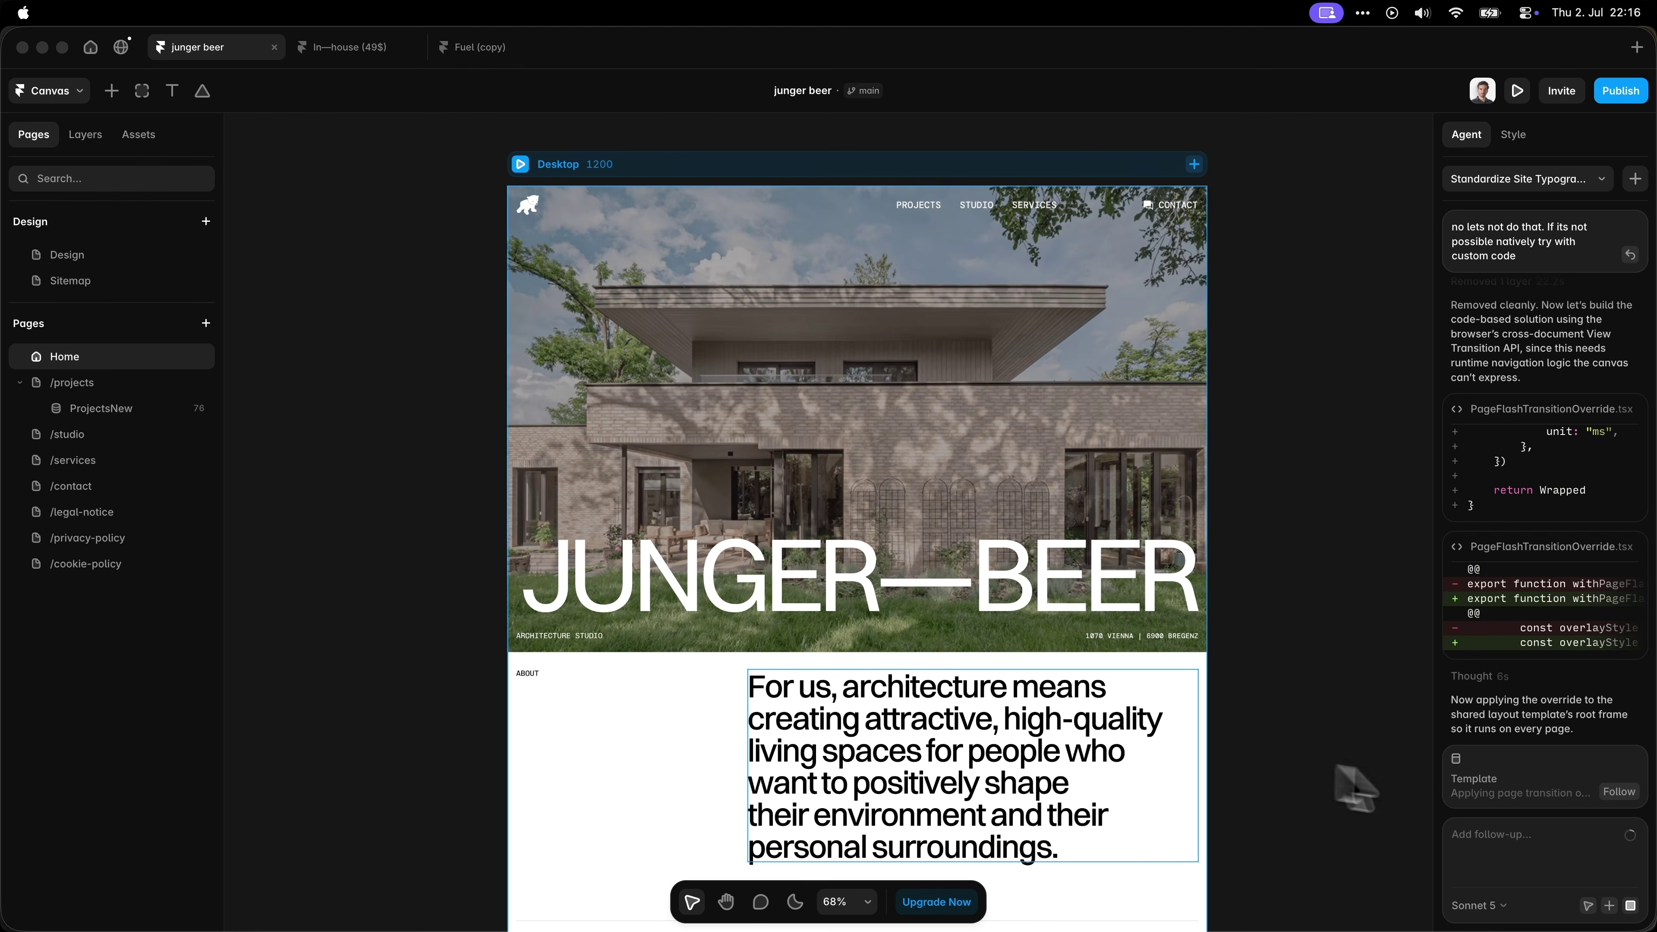
Step: Follow the agent's work on the page transition override in the shared layout template
left_click(1617, 791)
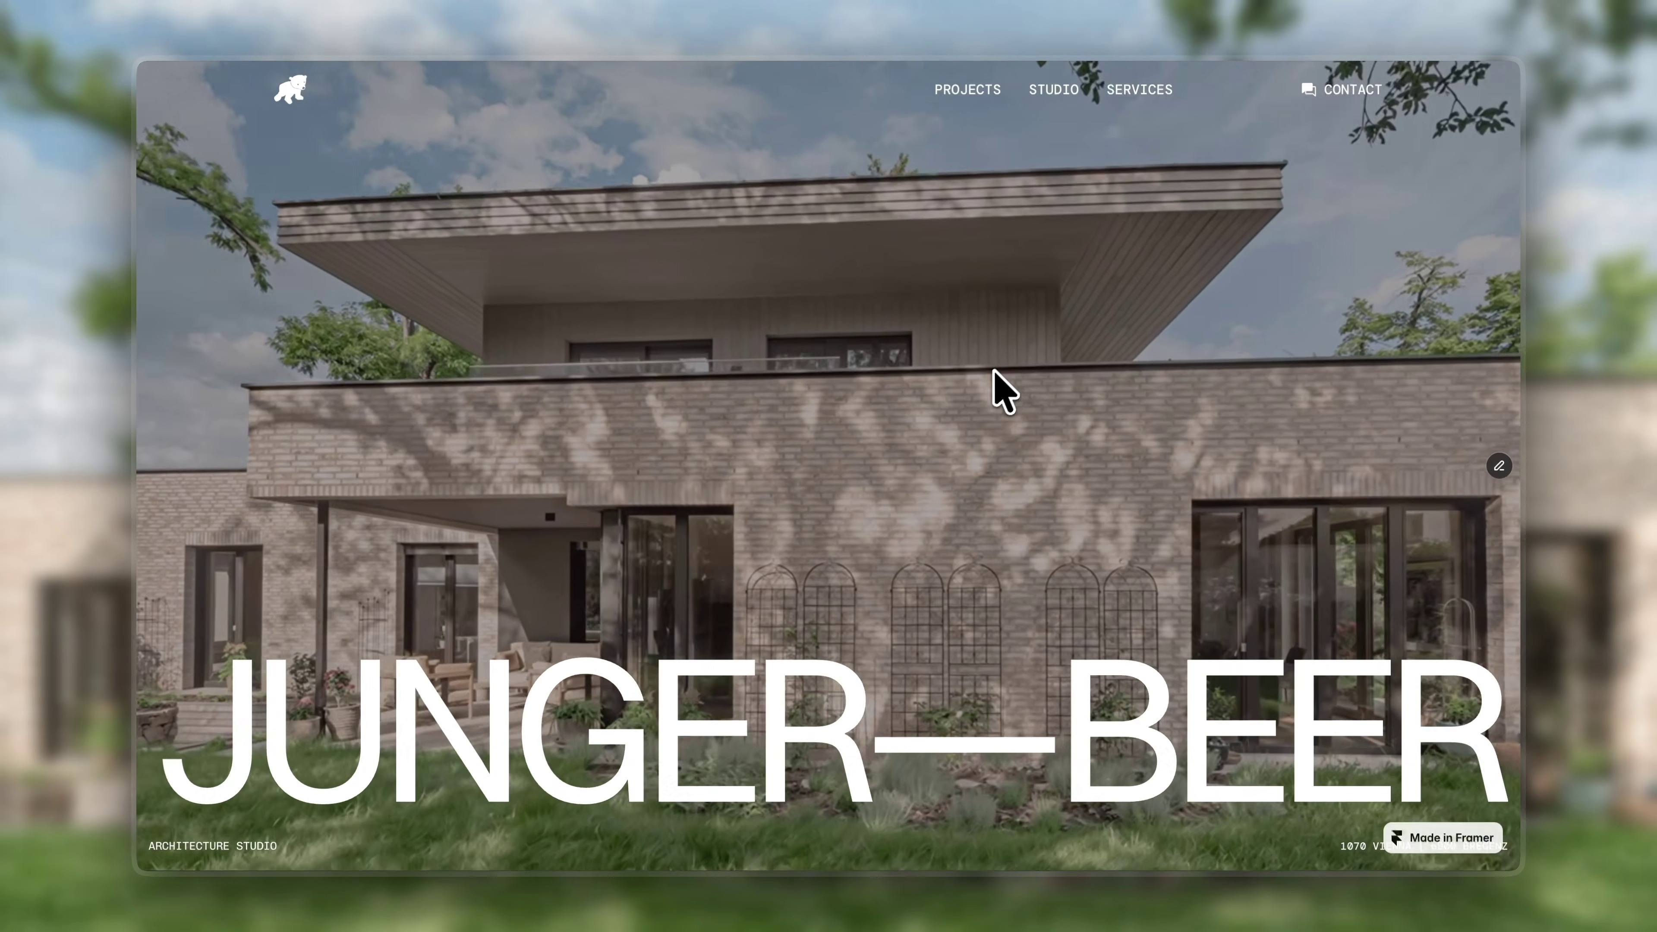
Step: Review the published home page down to the selected works, and look through the project page of the white villa with pool
scroll(1060, 375, "down", 10)
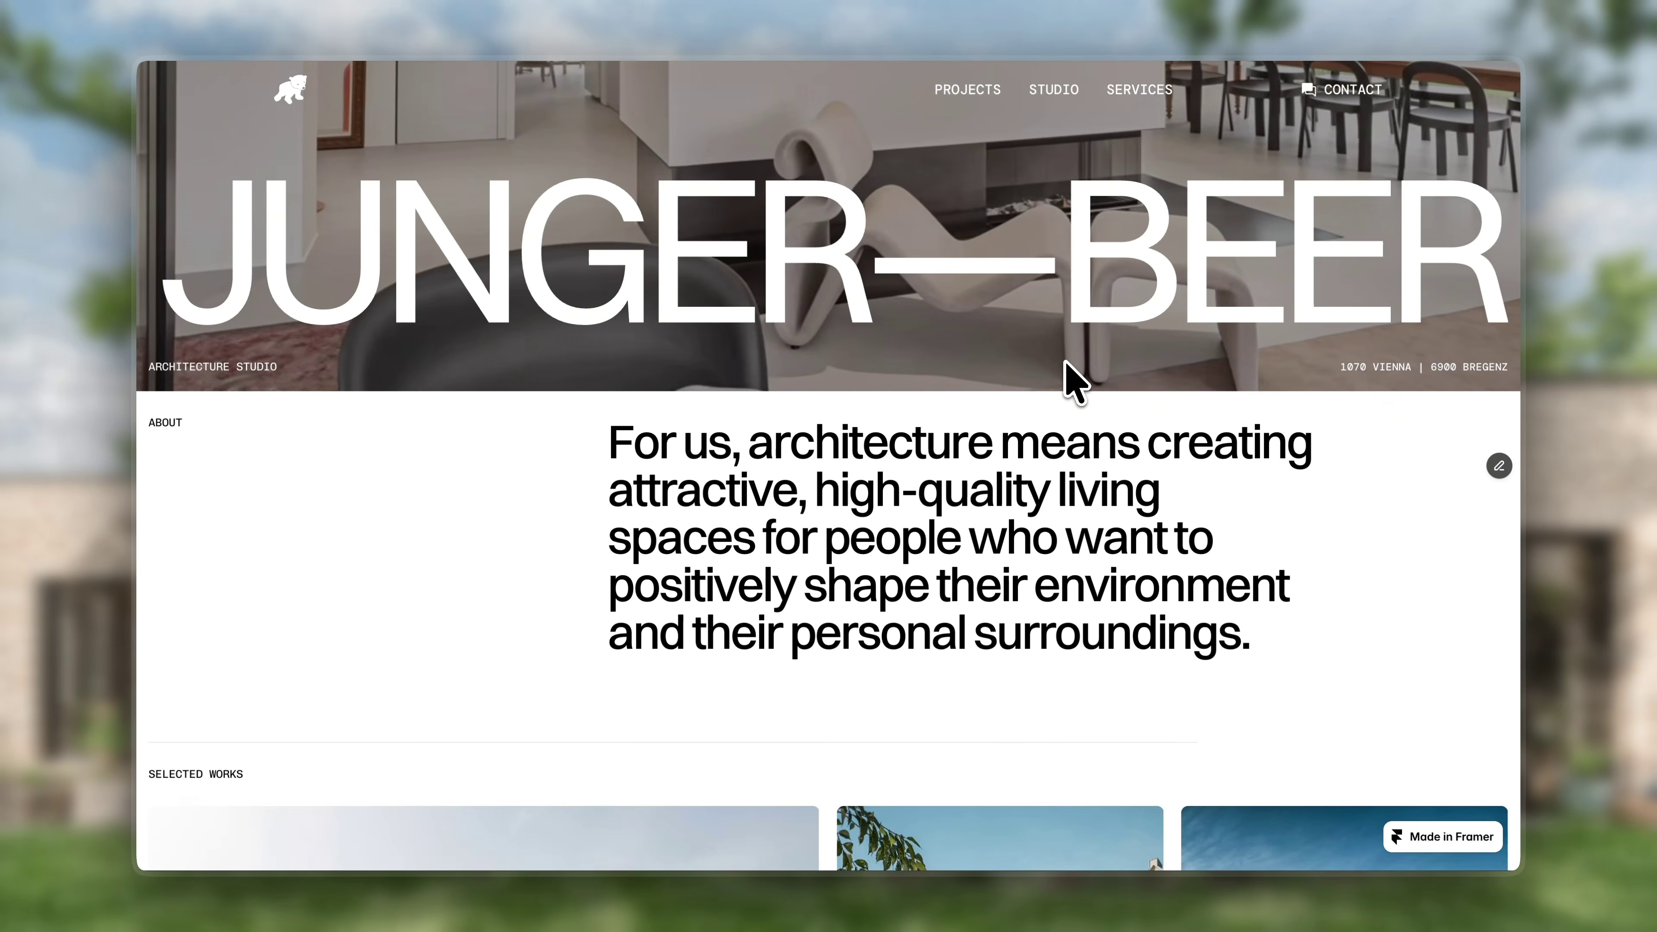
scroll(1070, 378, "down", 6)
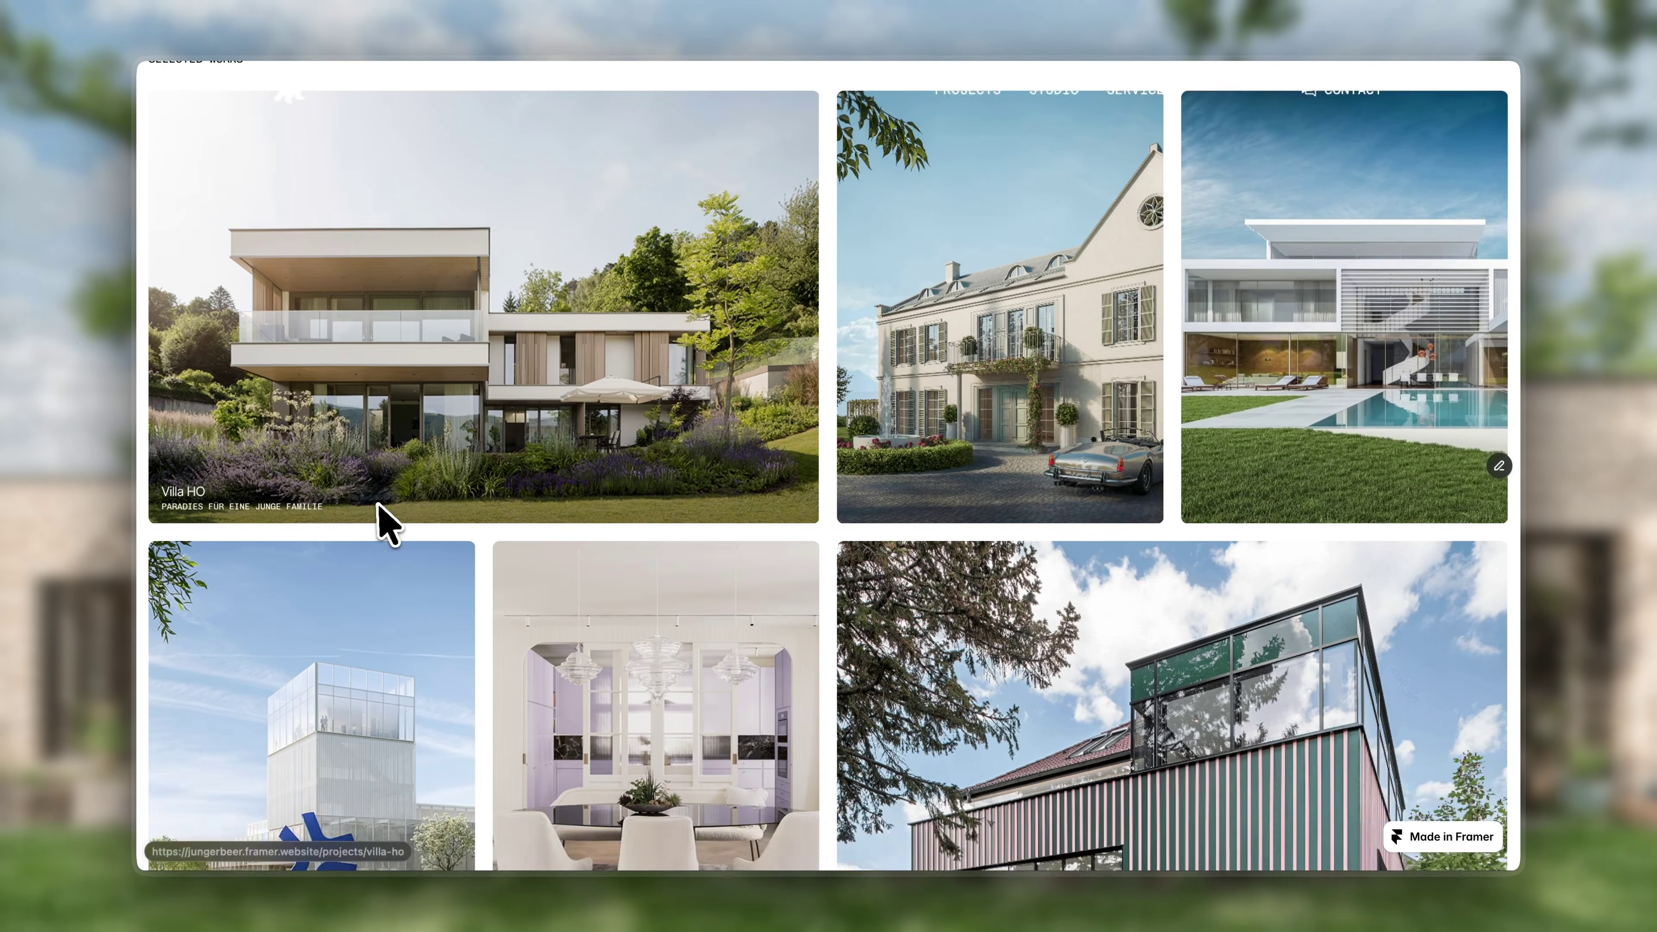
left_click(1005, 499)
scroll(1008, 522, "down", 5)
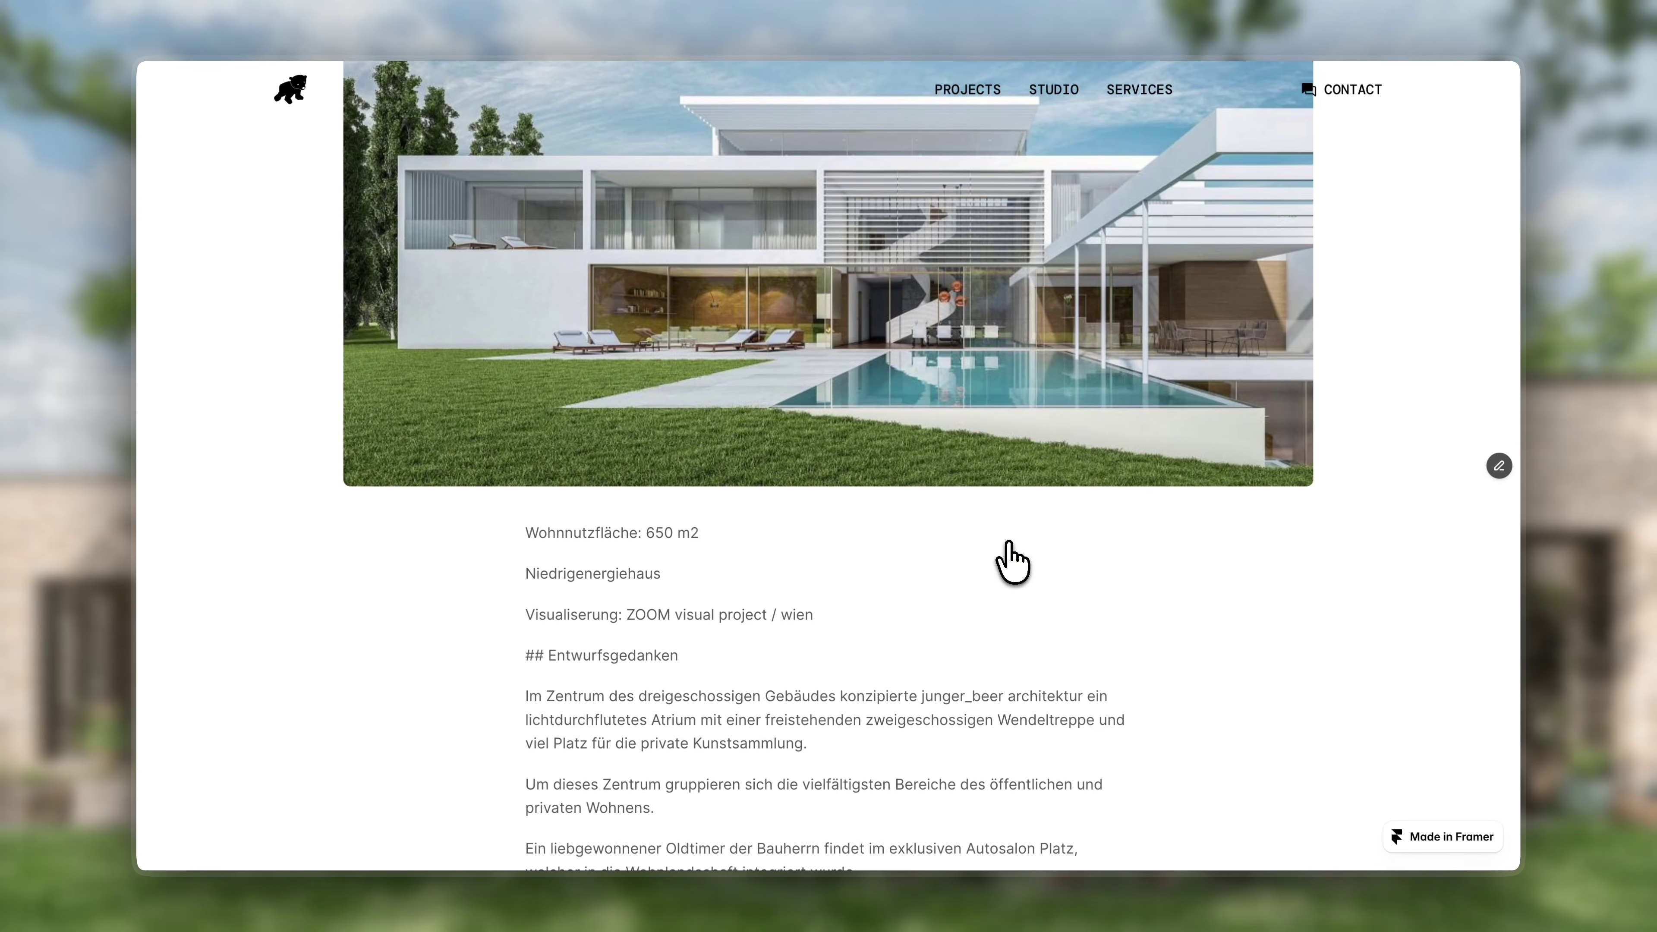
Step: Open the studio page from the project page, look through it, view the contact page, and return to the home page
scroll(1011, 562, "up", 6)
scroll(1010, 561, "up", 2)
left_click(1060, 111)
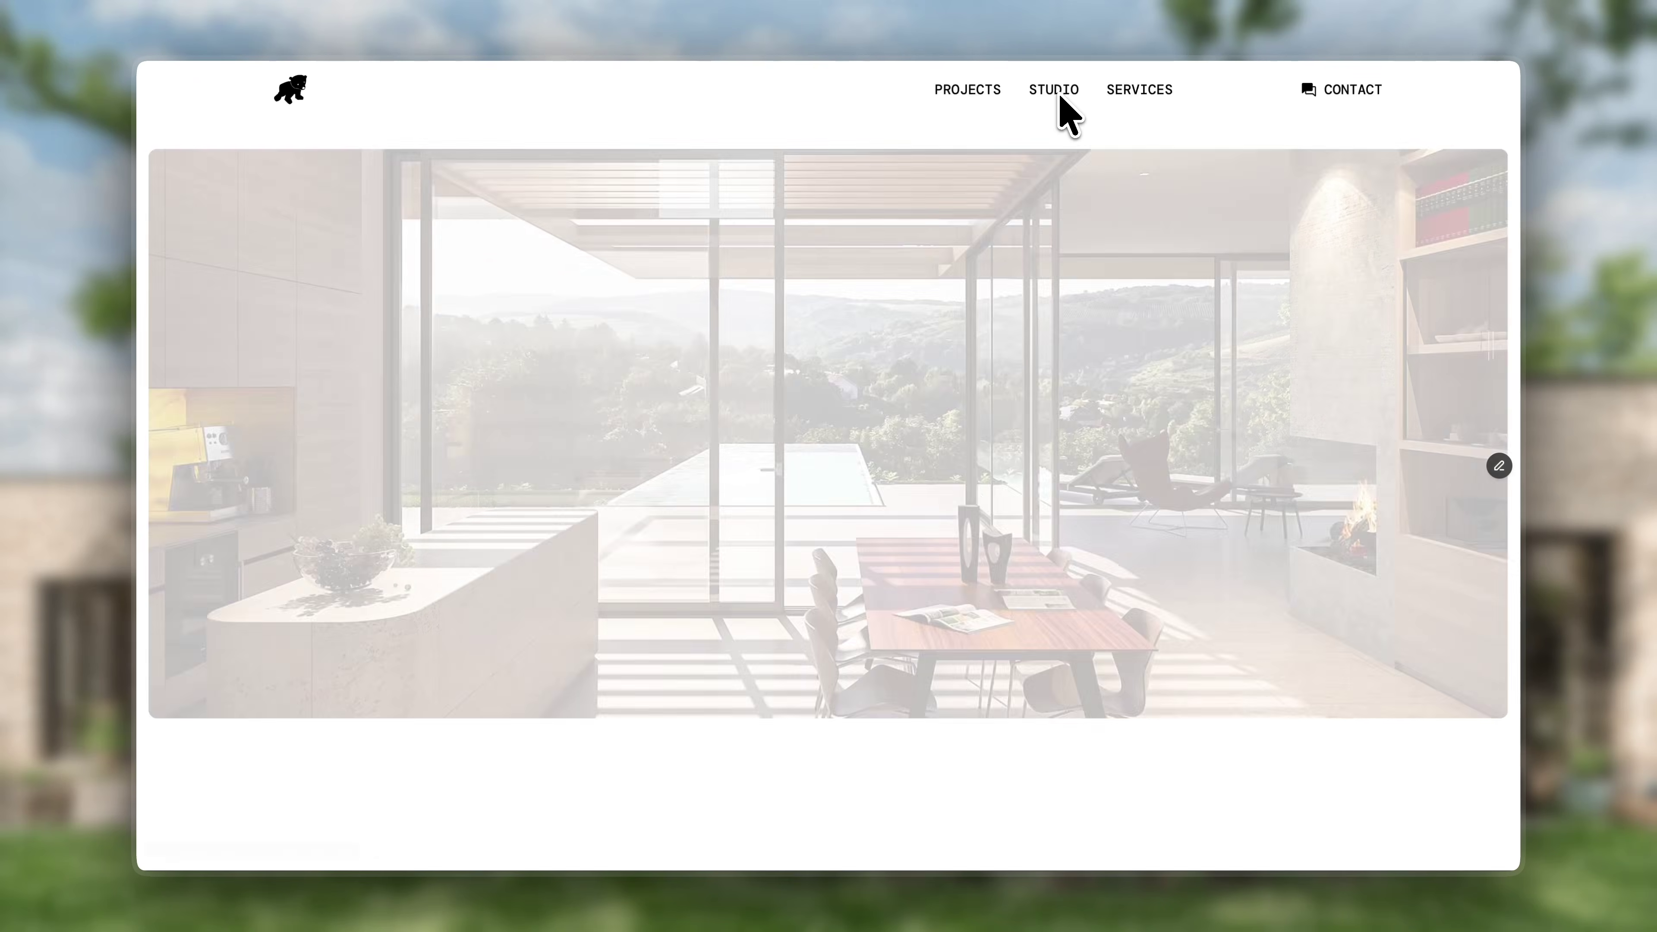
scroll(1148, 261, "down", 8)
scroll(1214, 405, "down", 6)
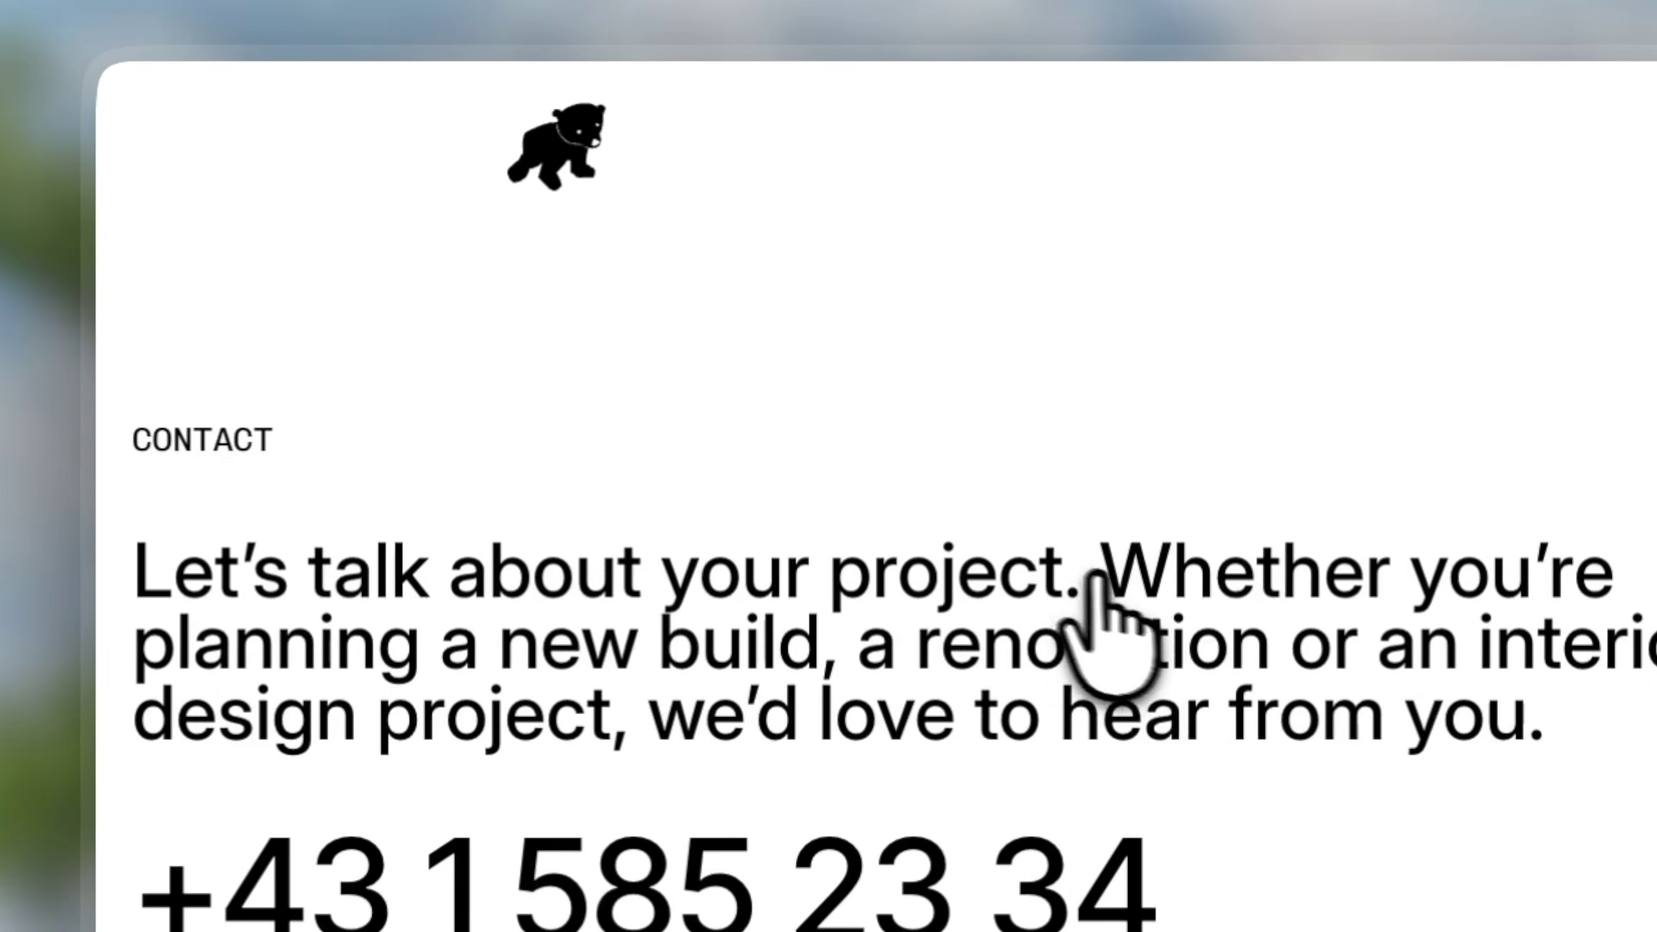
left_click(323, 104)
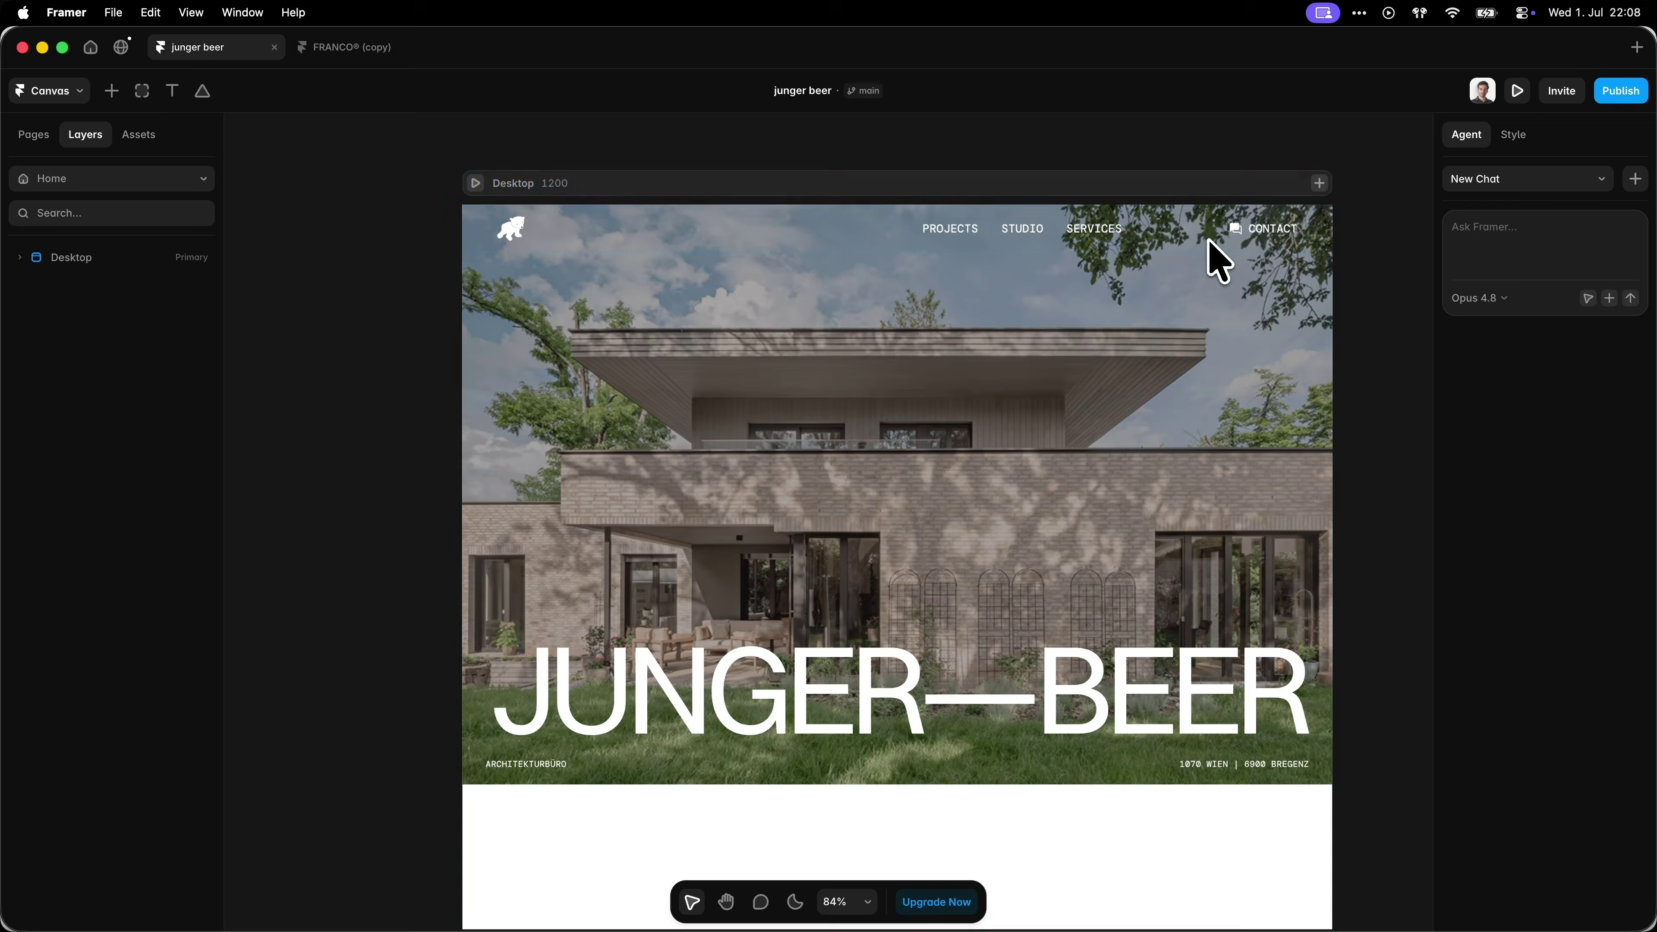
Step: Write an agent prompt asking for a CMS for all the site's projects, built with all relevant fields from supplied portfolio text content
type("Create the CMS for all the projects of this site. I will give you all portfolio projects")
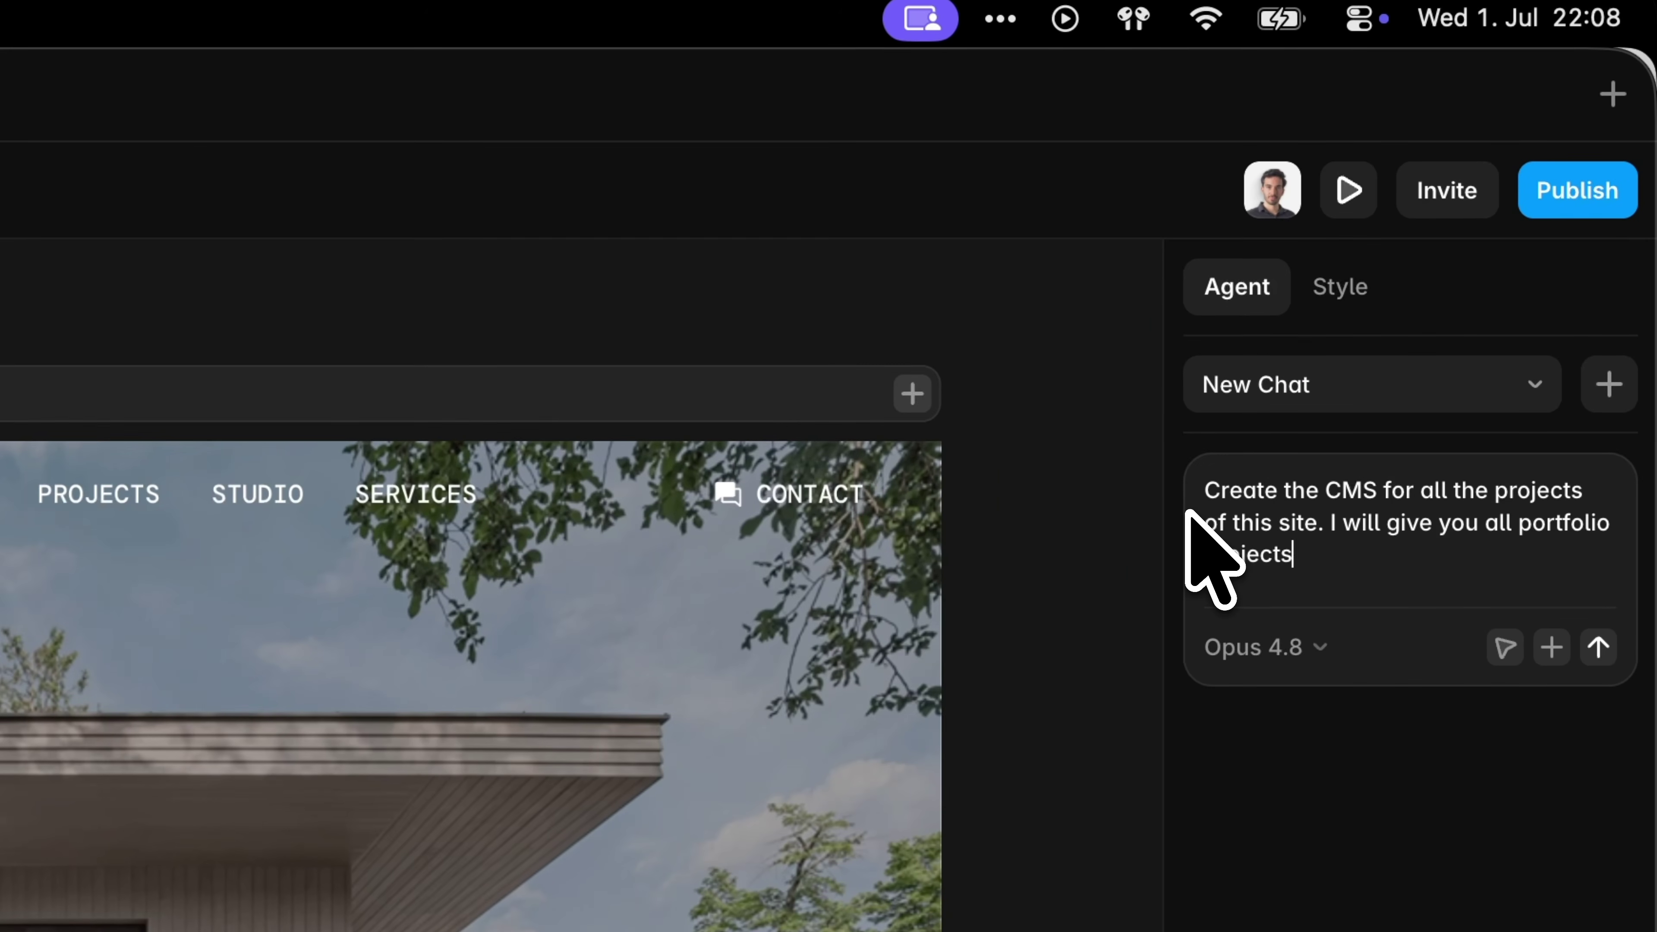
type(" as text content and you would build all relevant fields and")
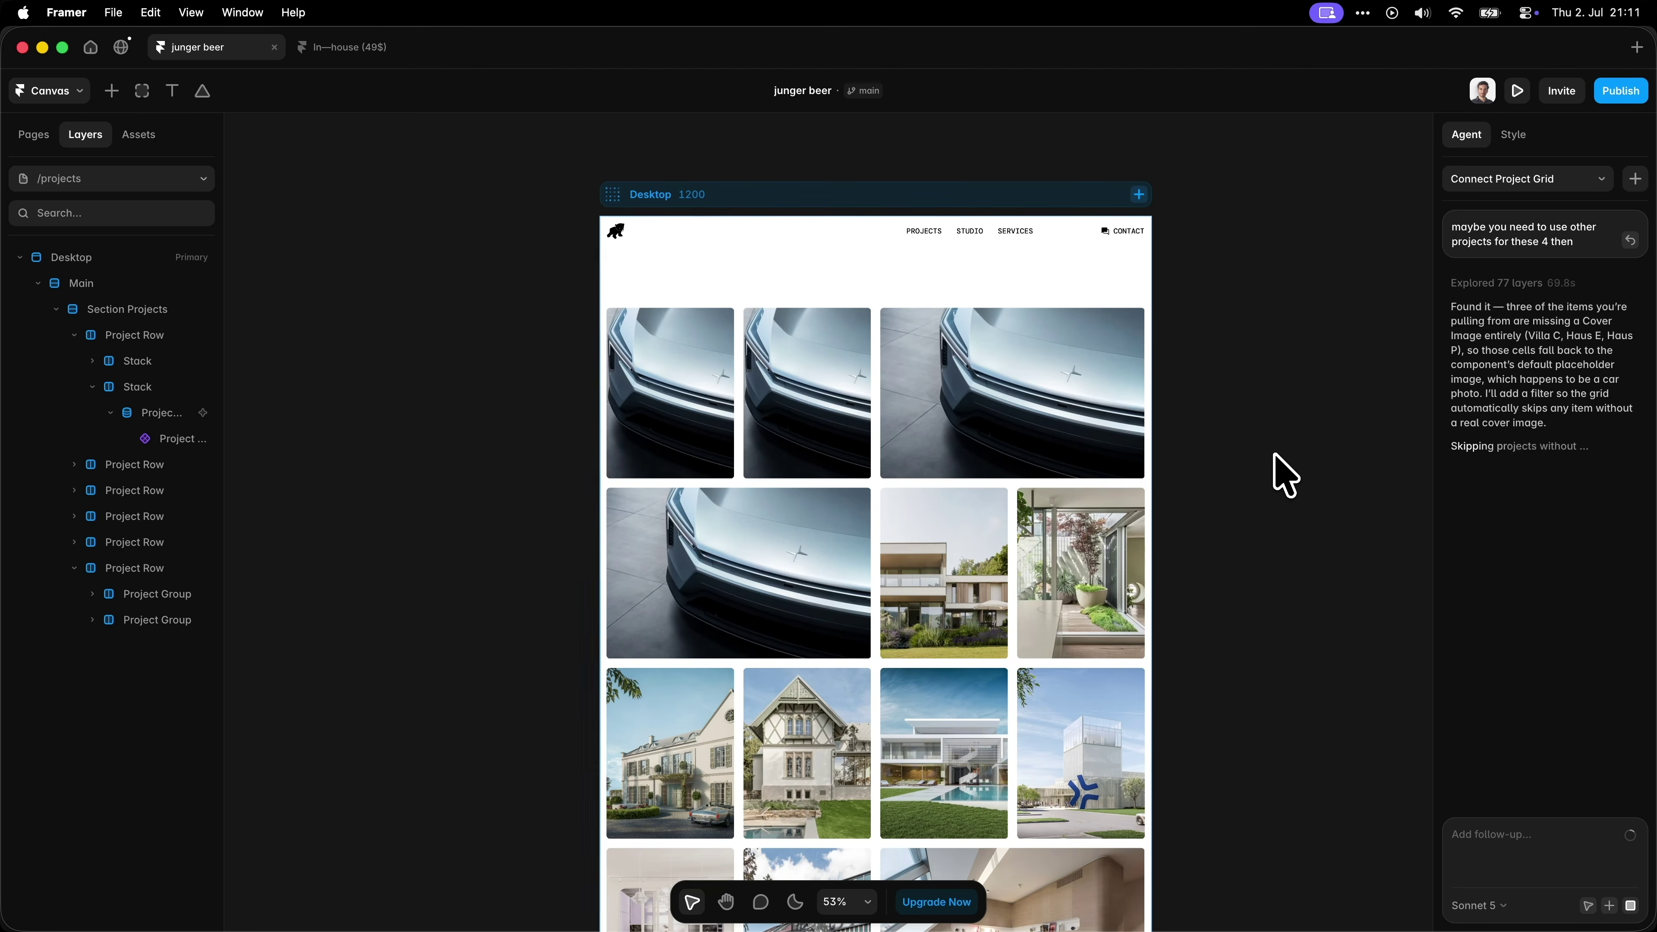
Step: Set the status of Villa C and Haus P to Draft in the Projects collection, and go further down the list
left_click(646, 267)
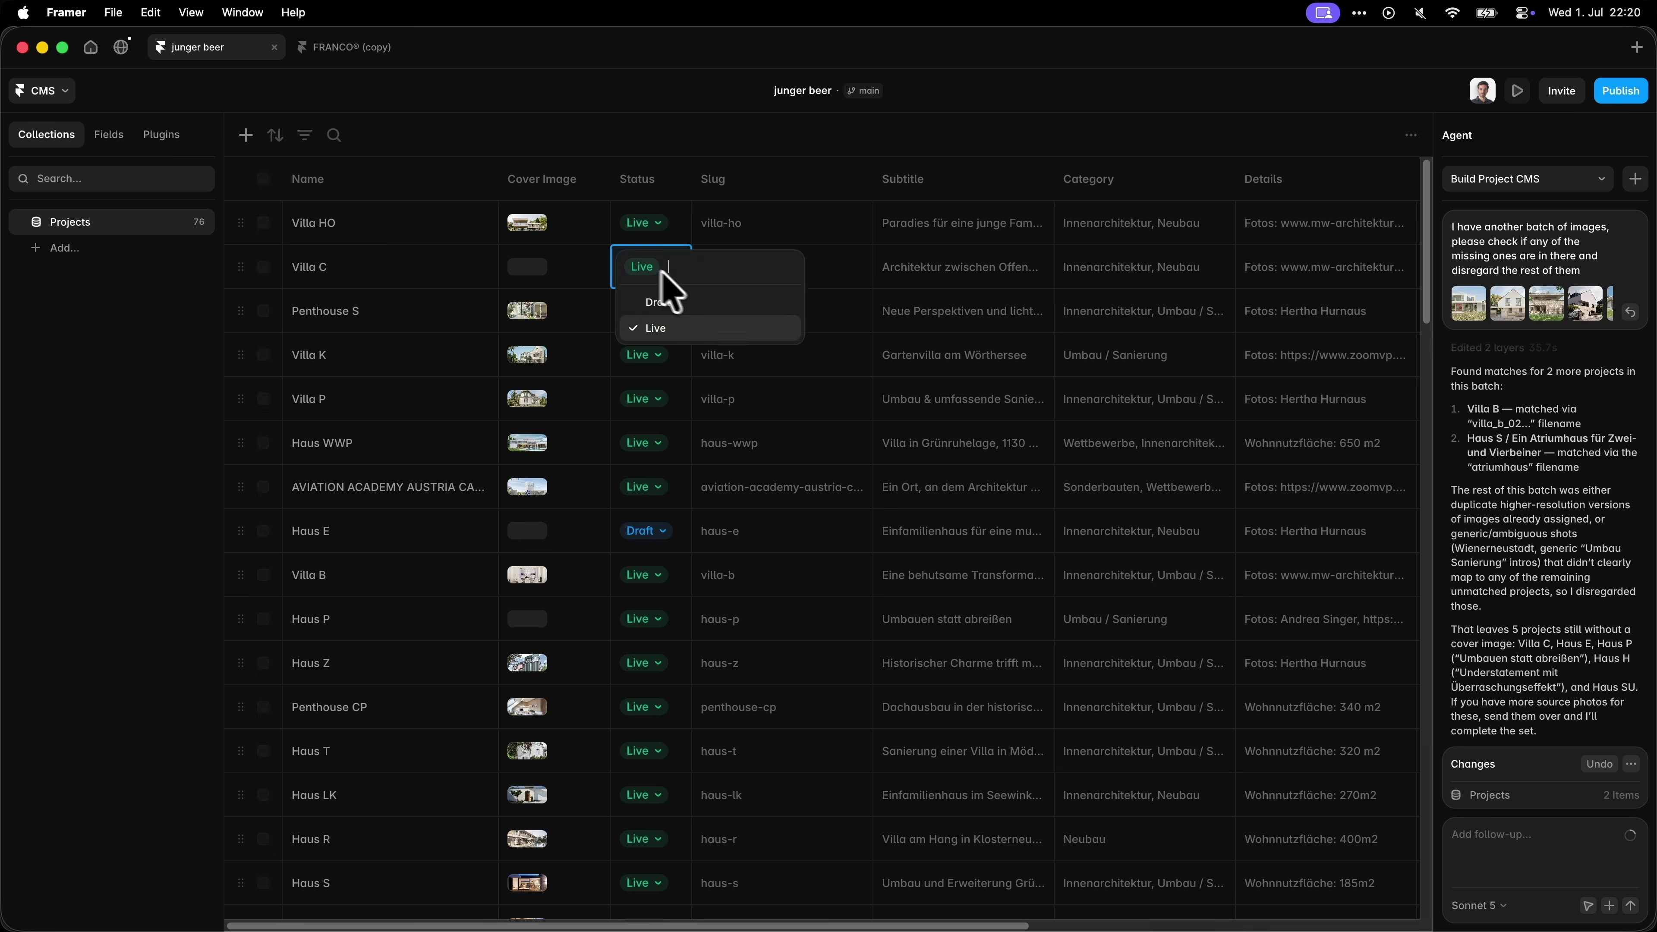
key("Return")
scroll(725, 603, "down", 1)
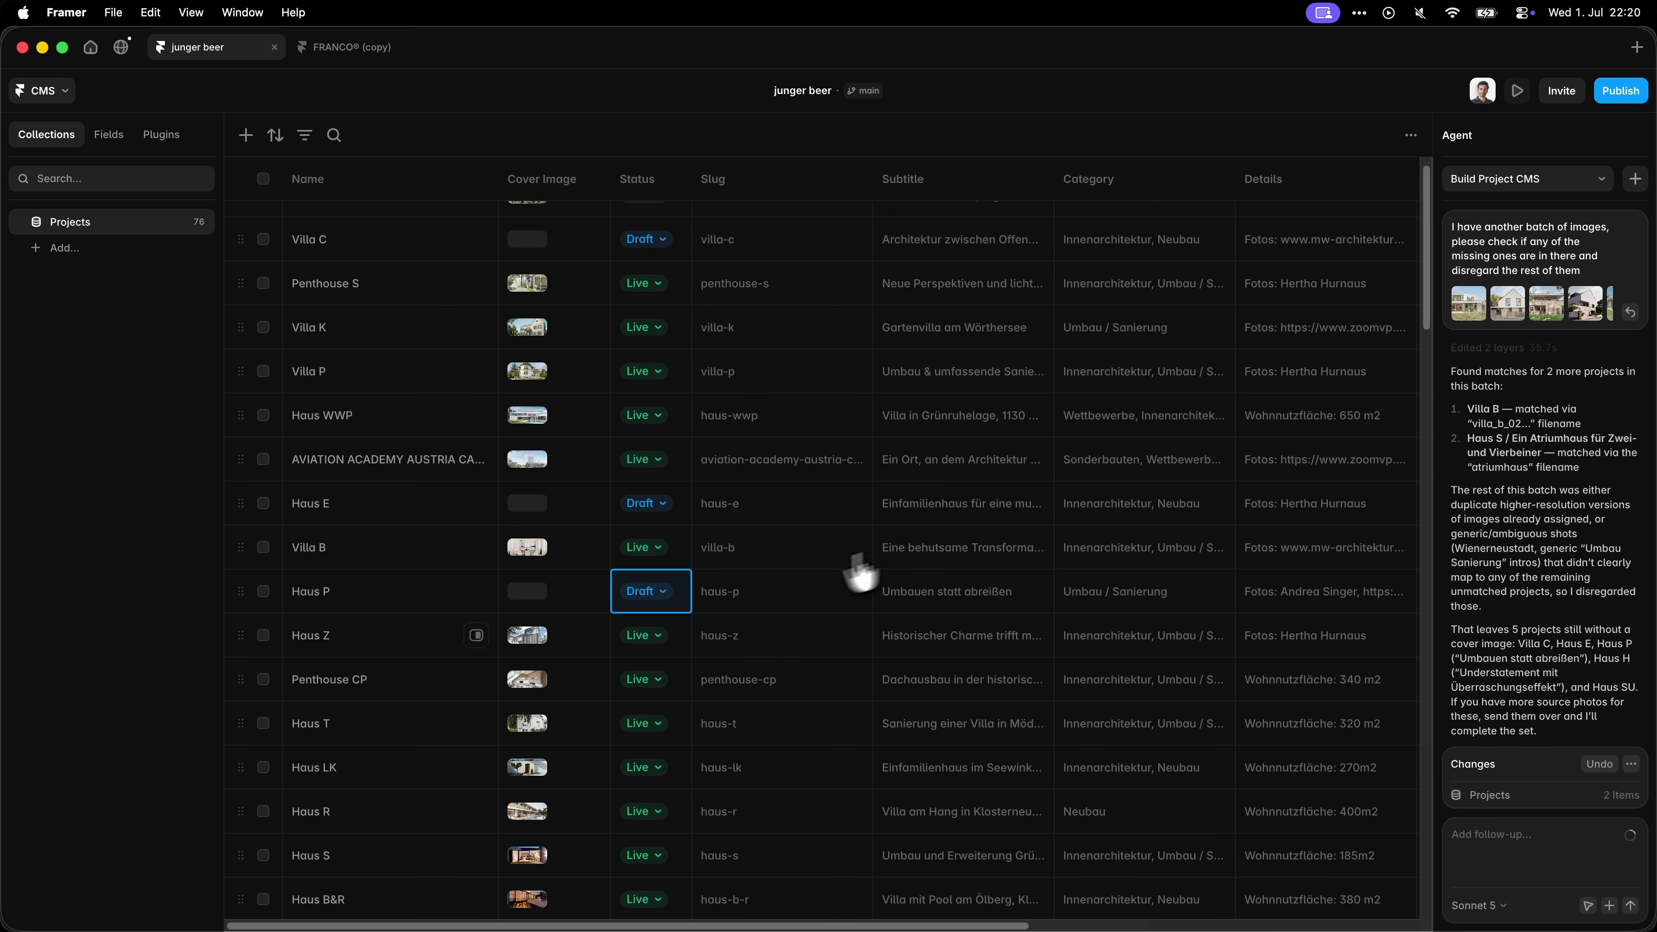
scroll(860, 573, "down", 5)
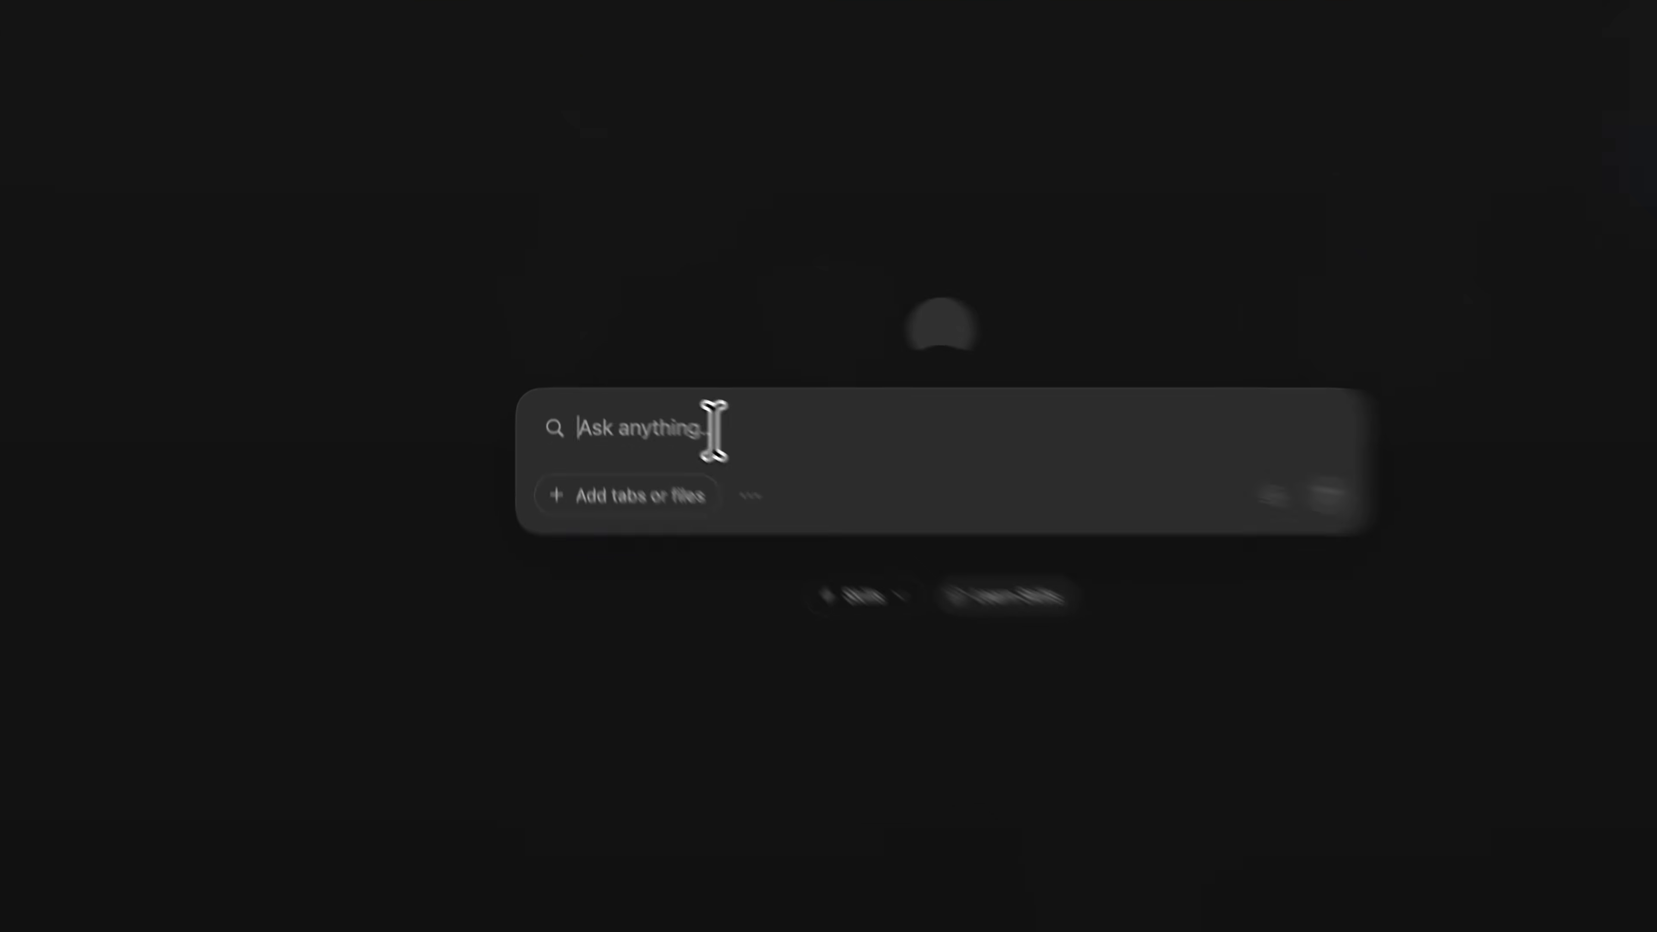
Step: Open jungerbeer.framer.website in the browser and review the home page from the hero to the selected works and back up
type("jungerbeer.framer.we")
key("Return")
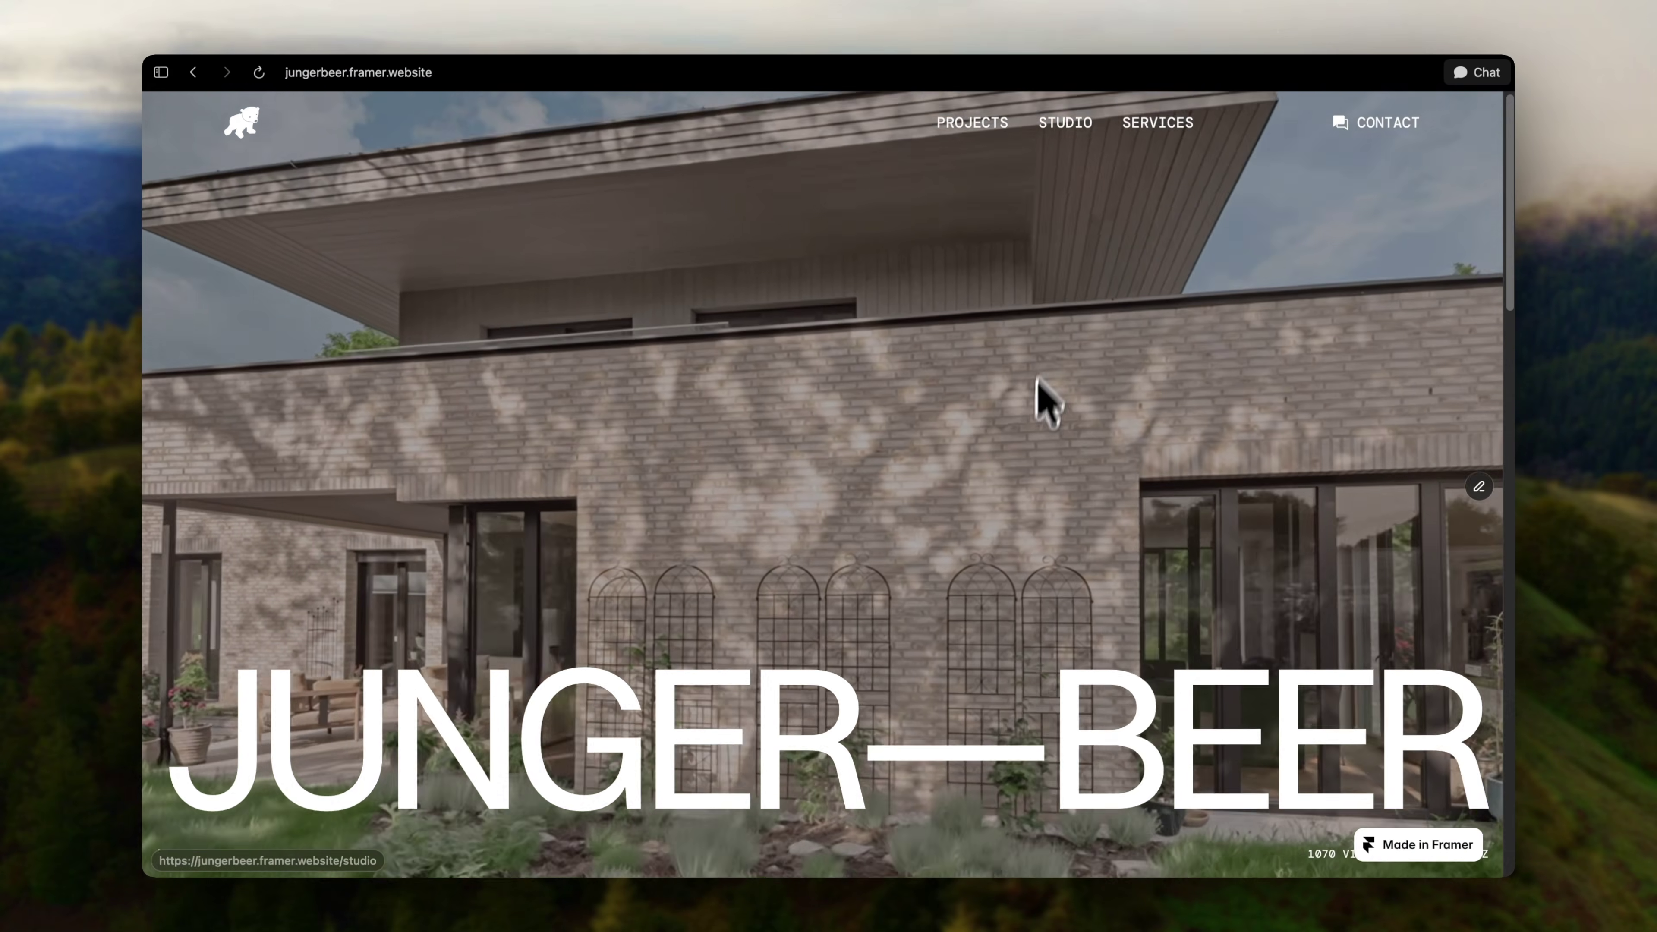
scroll(1121, 424, "down", 5)
scroll(1035, 621, "down", 10)
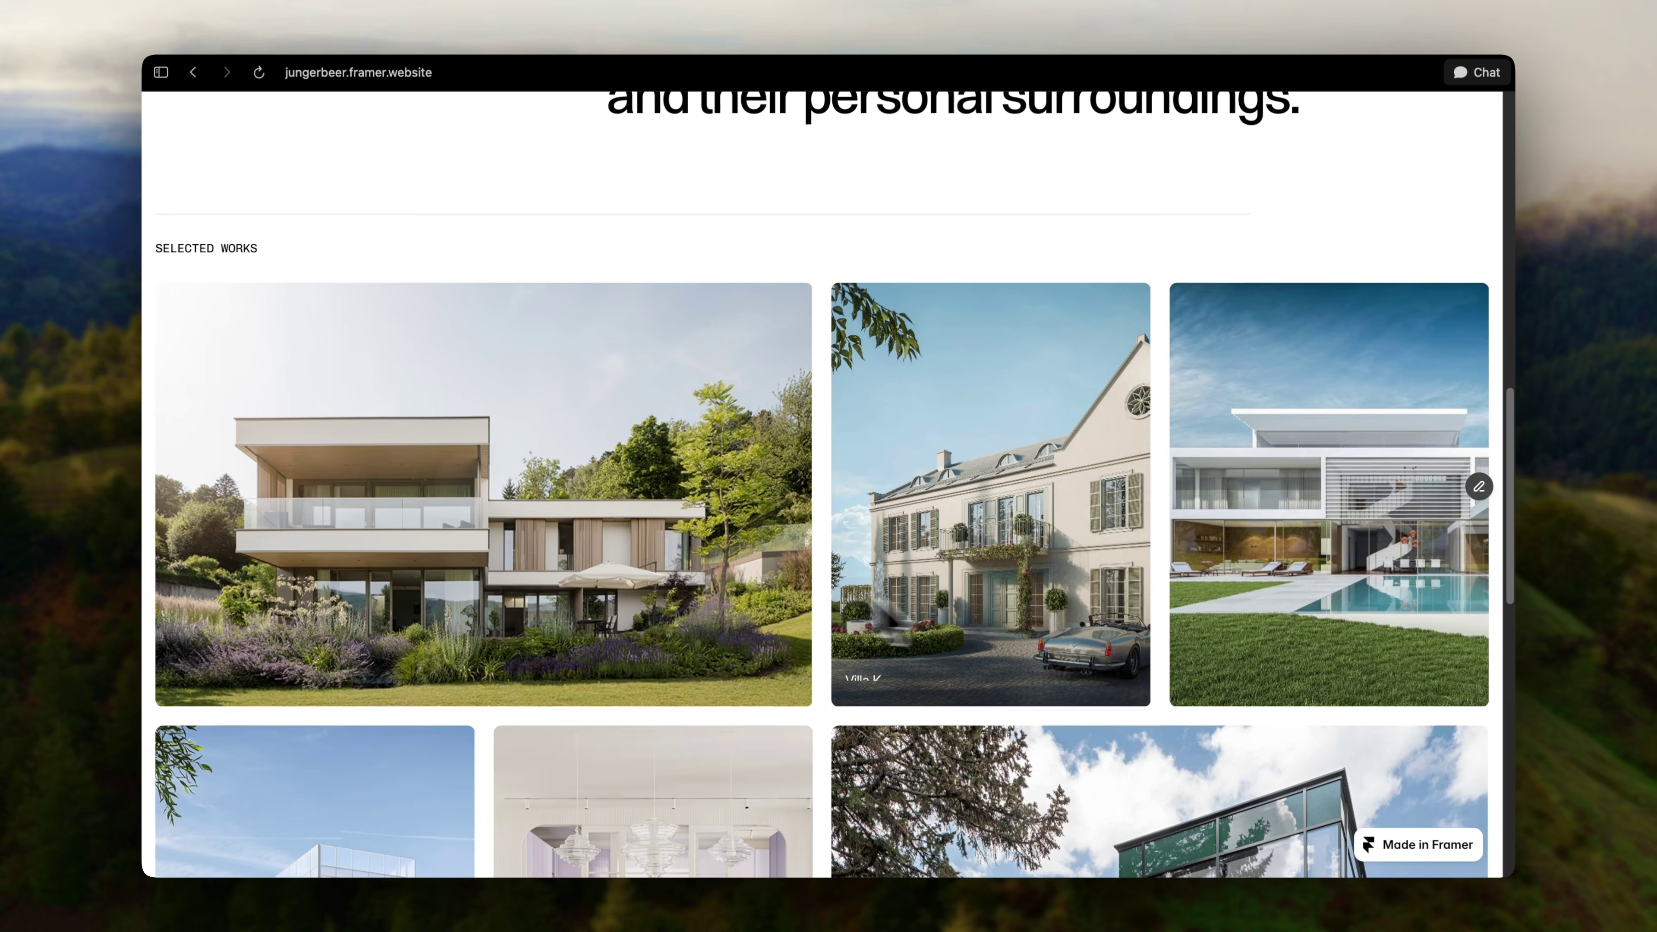
scroll(799, 561, "up", 5)
scroll(786, 548, "up", 5)
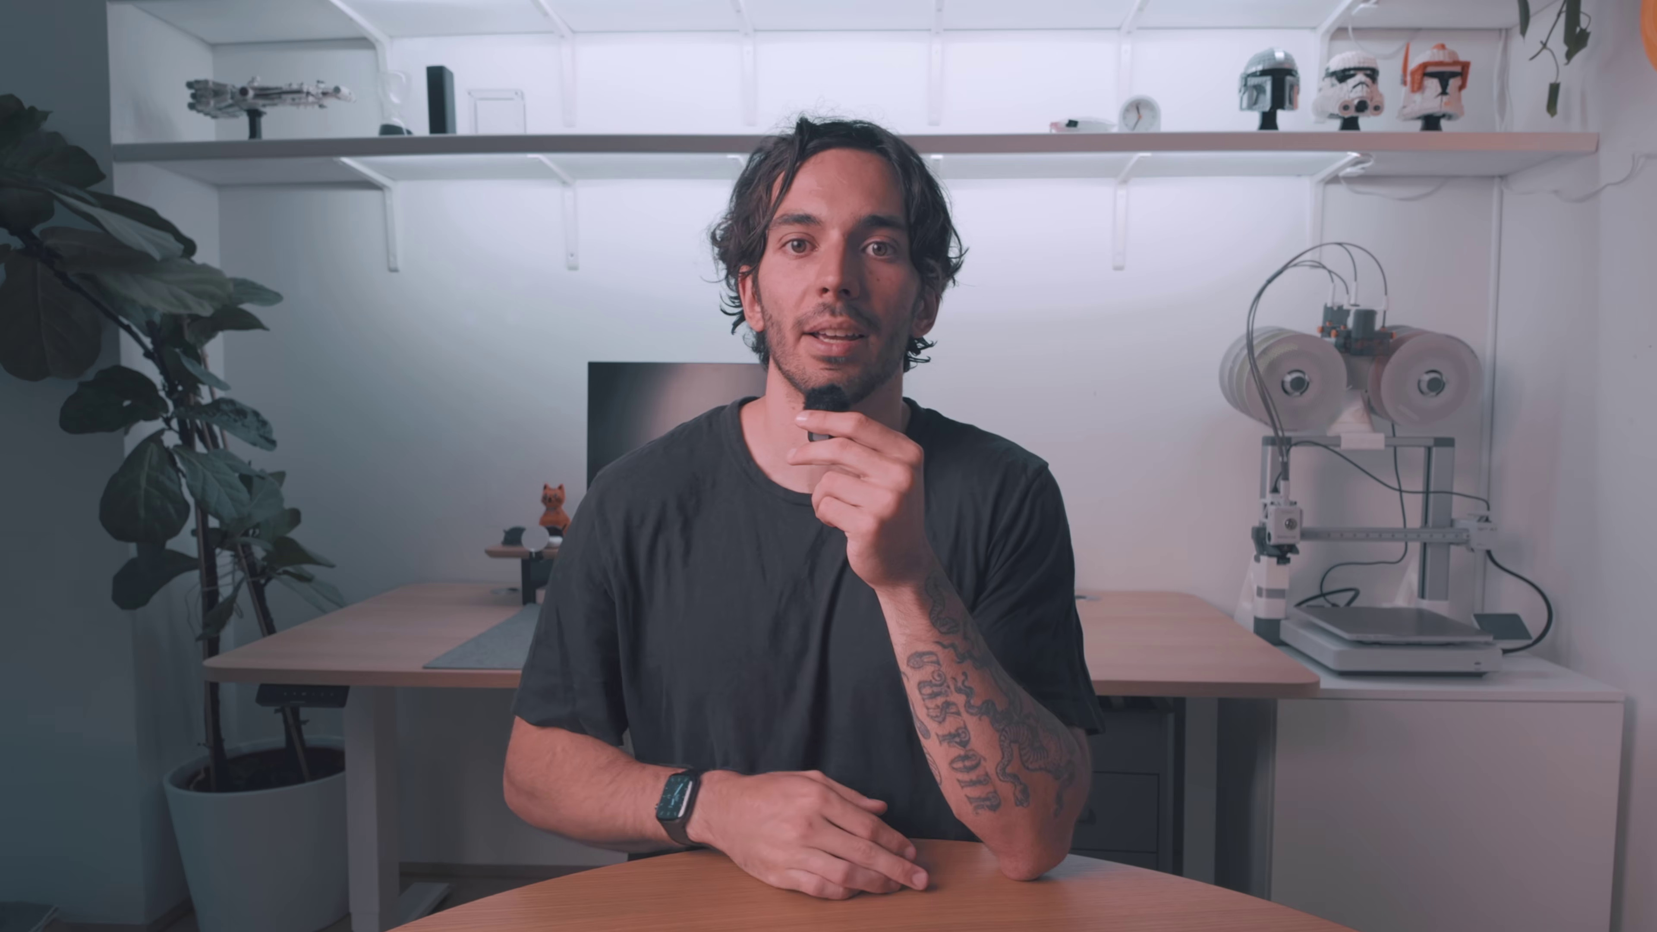